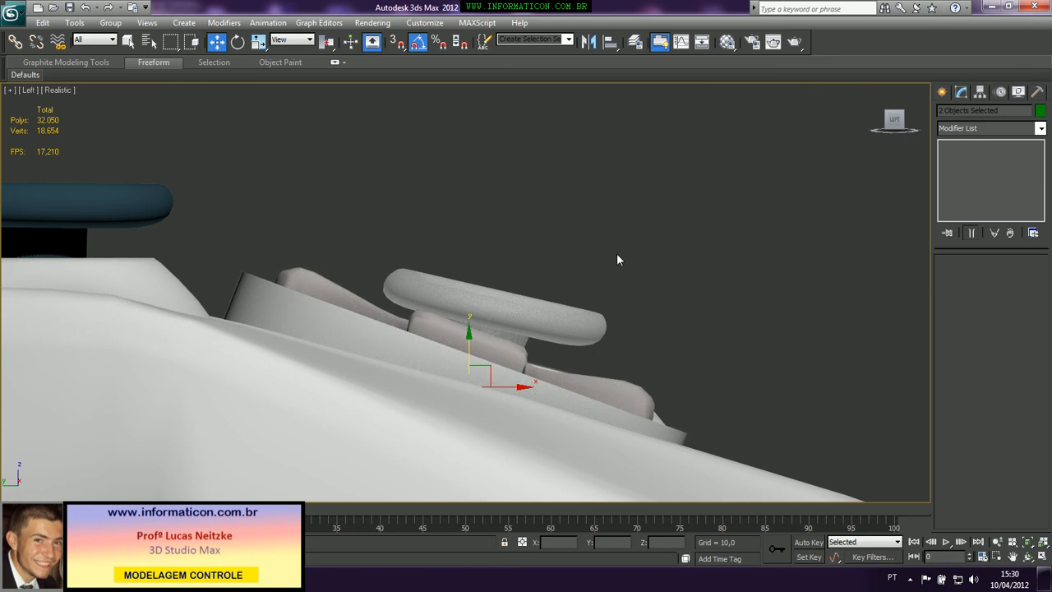
# Rotate the selected thumbstick and its base ring by -5 degrees in the side view and lower them about 4.64 units into the controller body
pyautogui.press('e')
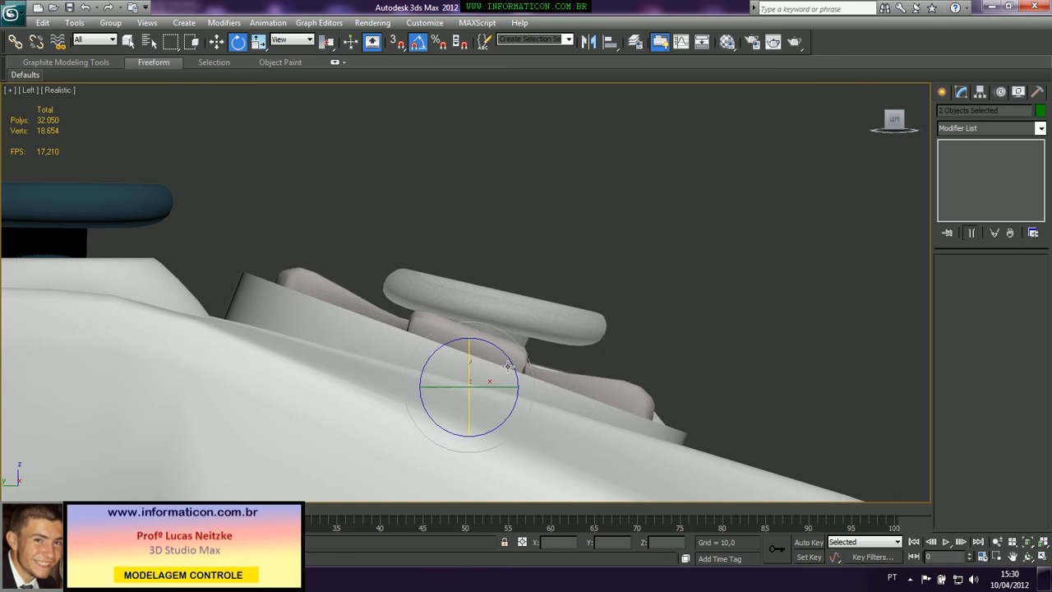
pyautogui.moveTo(508, 361); pyautogui.dragTo(513, 362)
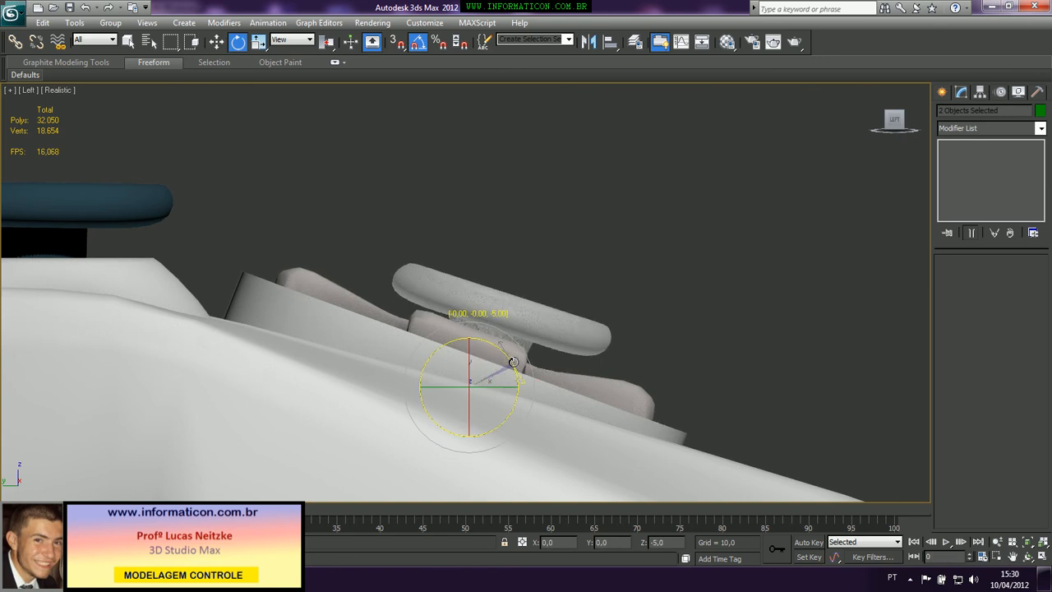
pyautogui.press('p')
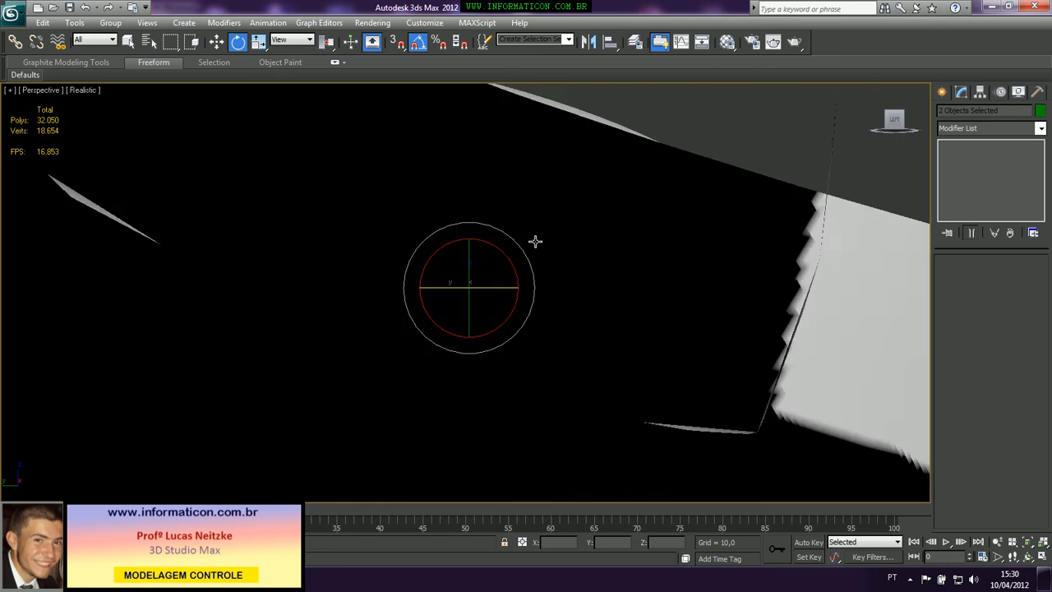
pyautogui.scroll(-3, 532, 242)
pyautogui.keyDown('alt'); pyautogui.moveTo(524, 263); pyautogui.dragTo(450, 271, button='middle'); pyautogui.keyUp('alt')
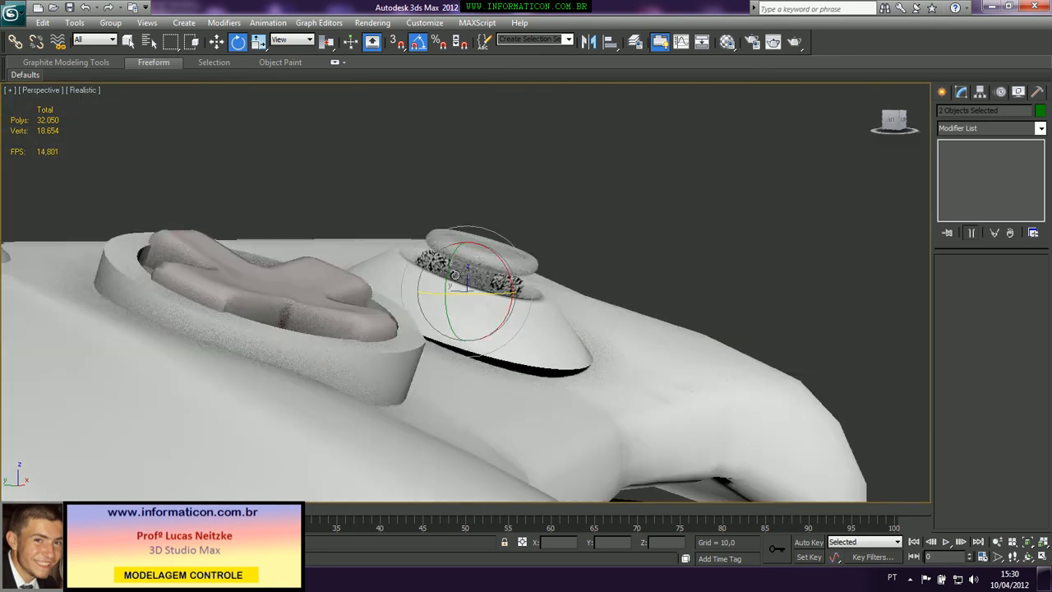
pyautogui.press('w')
pyautogui.moveTo(462, 278); pyautogui.dragTo(461, 280)
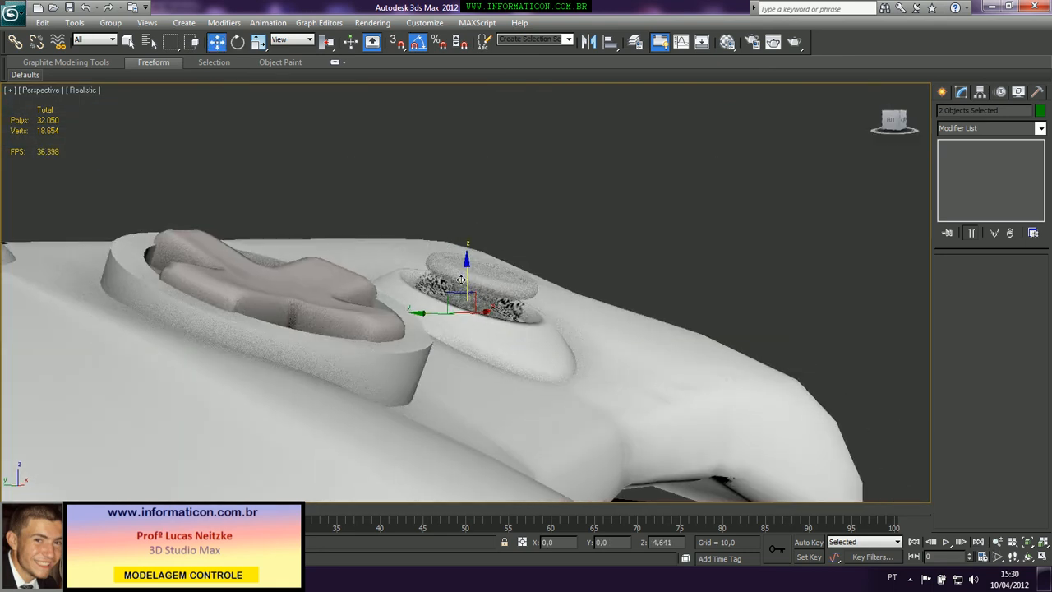
# Select only the thumbstick in the top view and shift it about 1.04 units in X and -0.2 in Y within its base ring
pyautogui.keyDown('alt'); pyautogui.moveTo(461, 280); pyautogui.dragTo(395, 277, button='middle'); pyautogui.keyUp('alt')
pyautogui.scroll(-5, 462, 165)
pyautogui.keyDown('alt'); pyautogui.moveTo(457, 195); pyautogui.dragTo(439, 301, button='middle'); pyautogui.keyUp('alt')
pyautogui.press('t')
pyautogui.press('z')
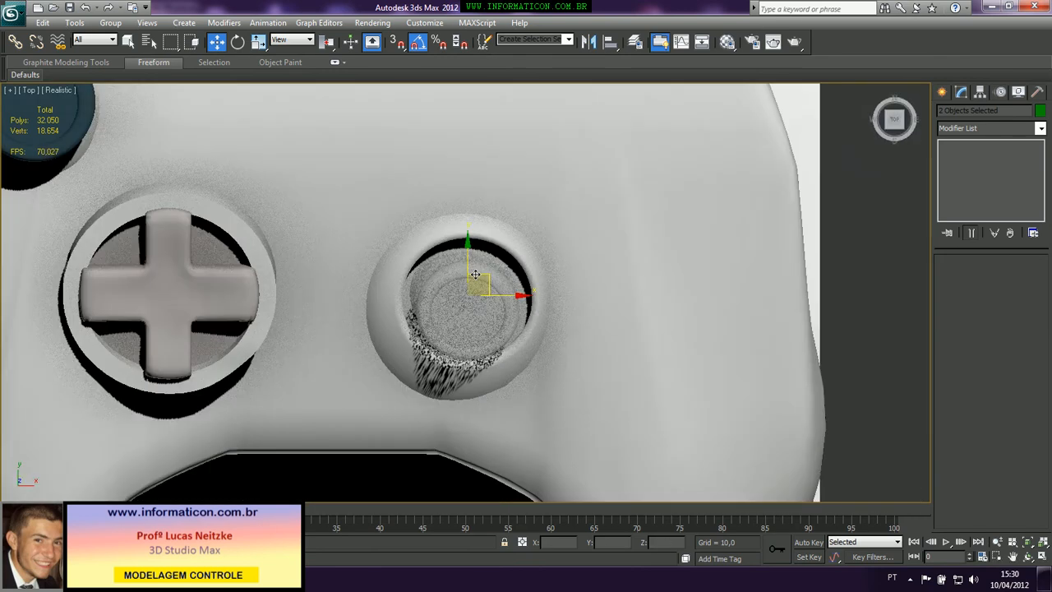
pyautogui.scroll(-3, 475, 274)
pyautogui.click(738, 172)
pyautogui.click(498, 279)
pyautogui.moveTo(499, 277); pyautogui.dragTo(501, 281)
pyautogui.press('r')
pyautogui.press('w')
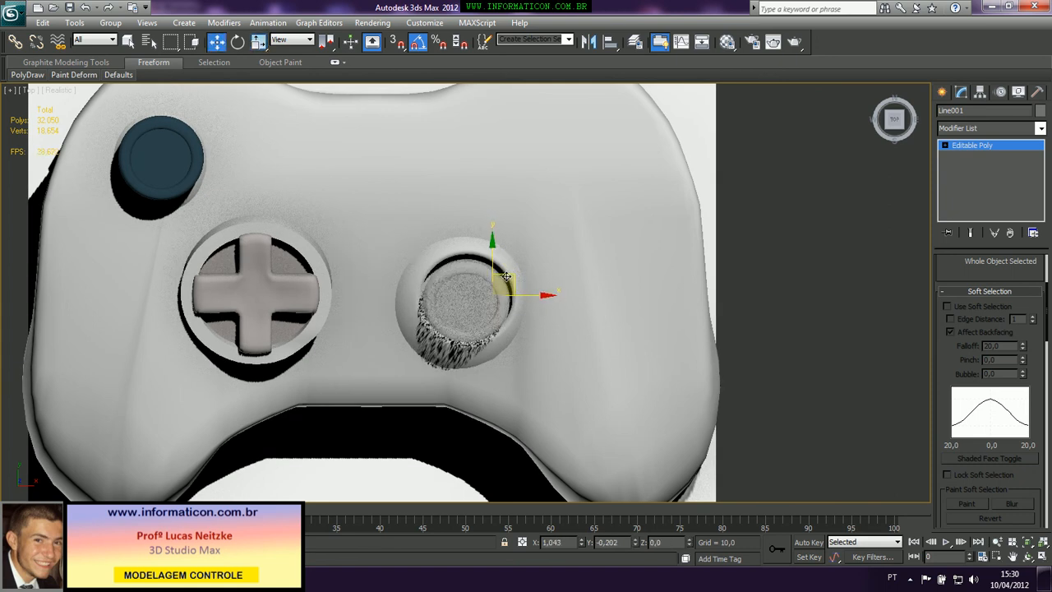
# Switch to Windows Photo Viewer and examine how the thumbsticks sit in their bases in the controller reference photos
pyautogui.hotkey('alt', 'Tab')
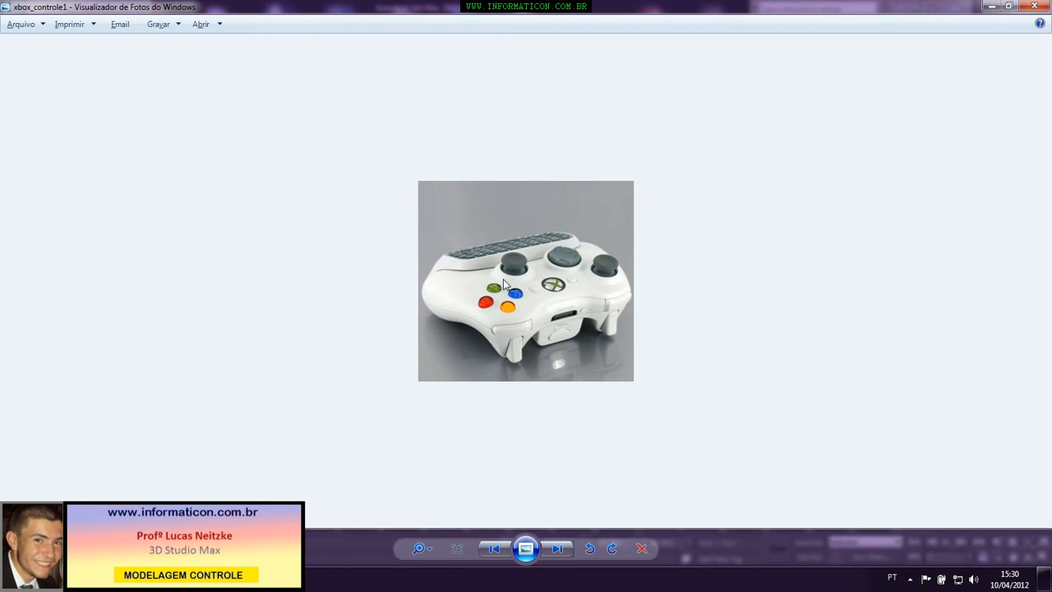
pyautogui.hotkey('alt', 'Tab')
pyautogui.hotkey('alt', 'Tab')
pyautogui.click(562, 547)
pyautogui.click(563, 549)
pyautogui.click(565, 550)
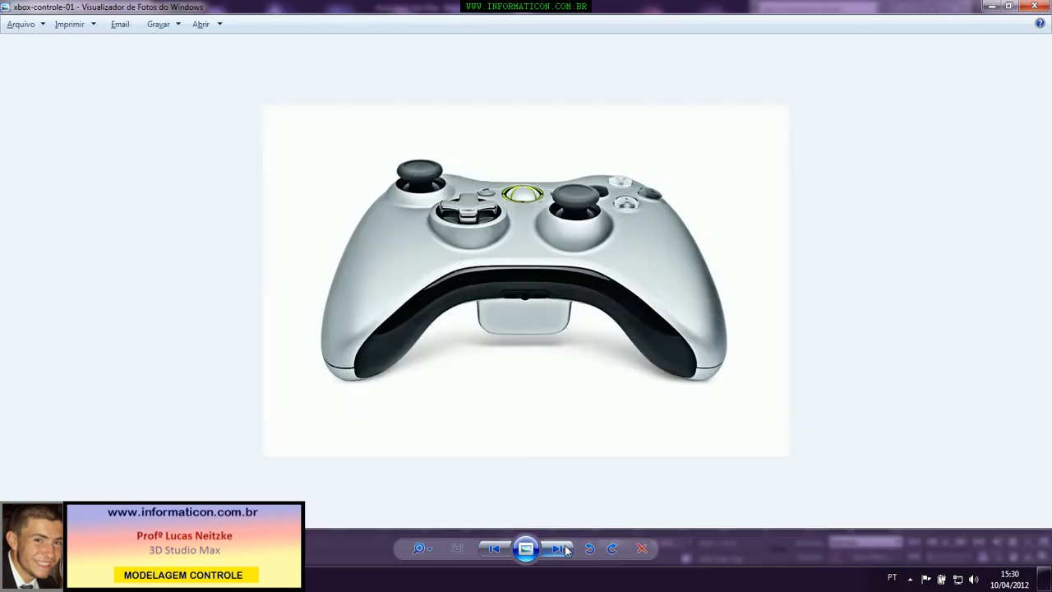
pyautogui.click(565, 550)
pyautogui.click(566, 550)
pyautogui.click(565, 550)
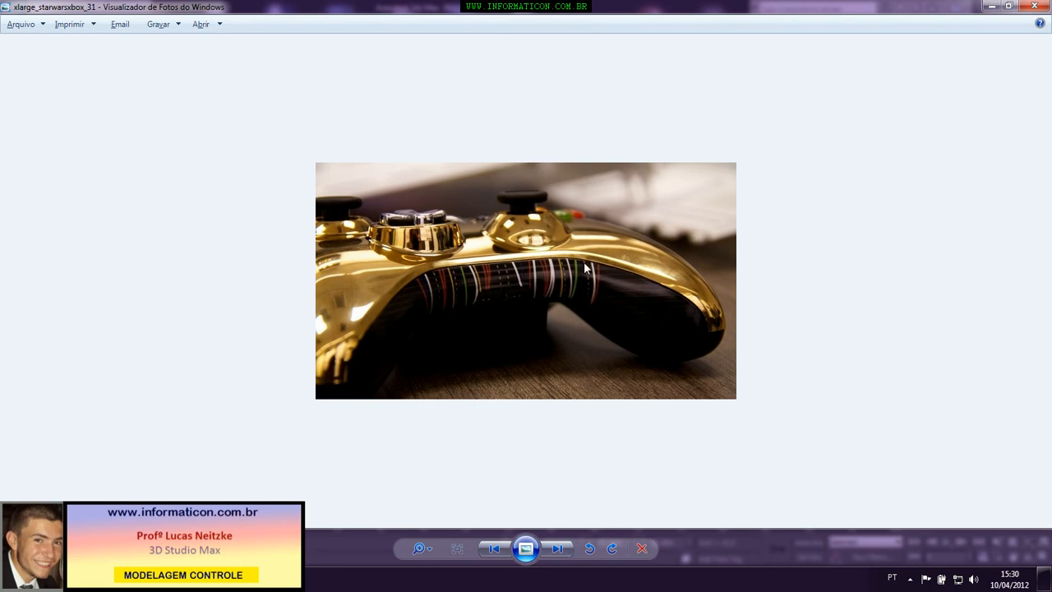
pyautogui.click(561, 549)
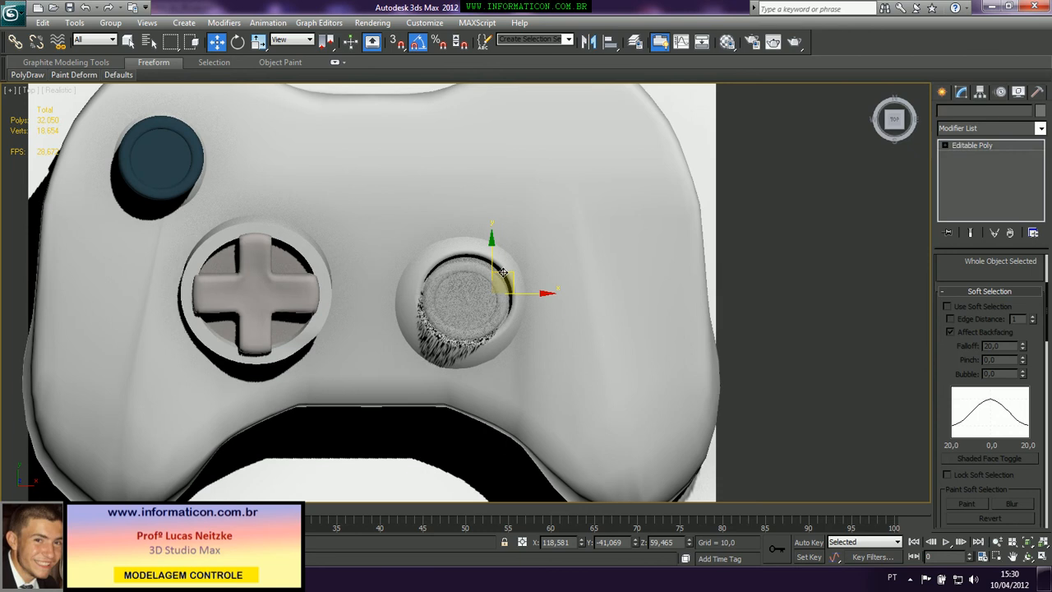
# Nudge the thumbstick slightly inside its base ring in the top view and clear the selection
pyautogui.moveTo(505, 271); pyautogui.dragTo(506, 271)
pyautogui.click(762, 281)
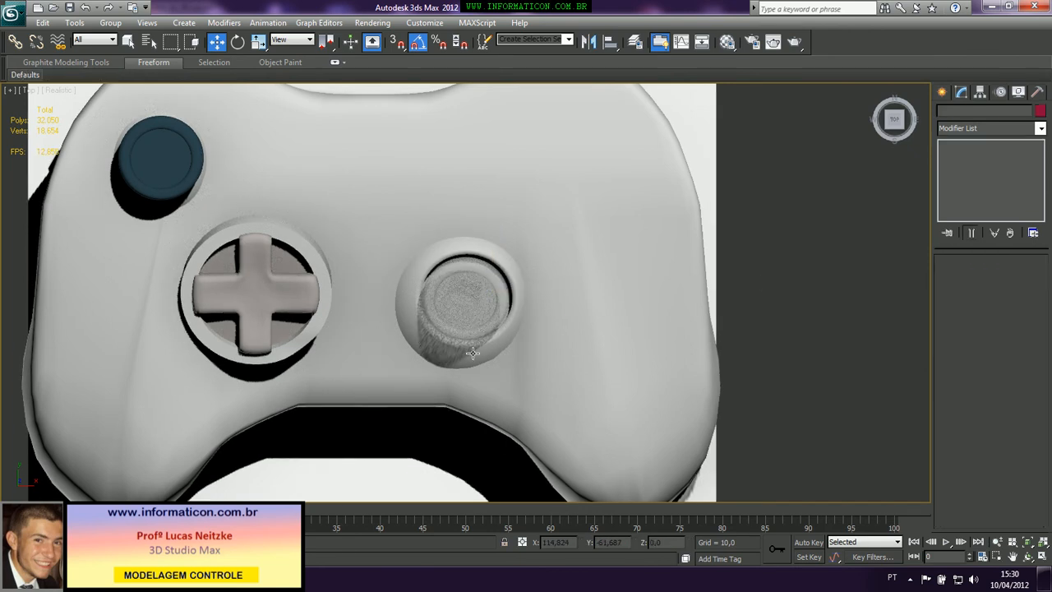
# Try to enlarge the thumbstick's base ring in the YZ plane to a scale of about 203.5
pyautogui.click(473, 353)
pyautogui.scroll(6, 469, 349)
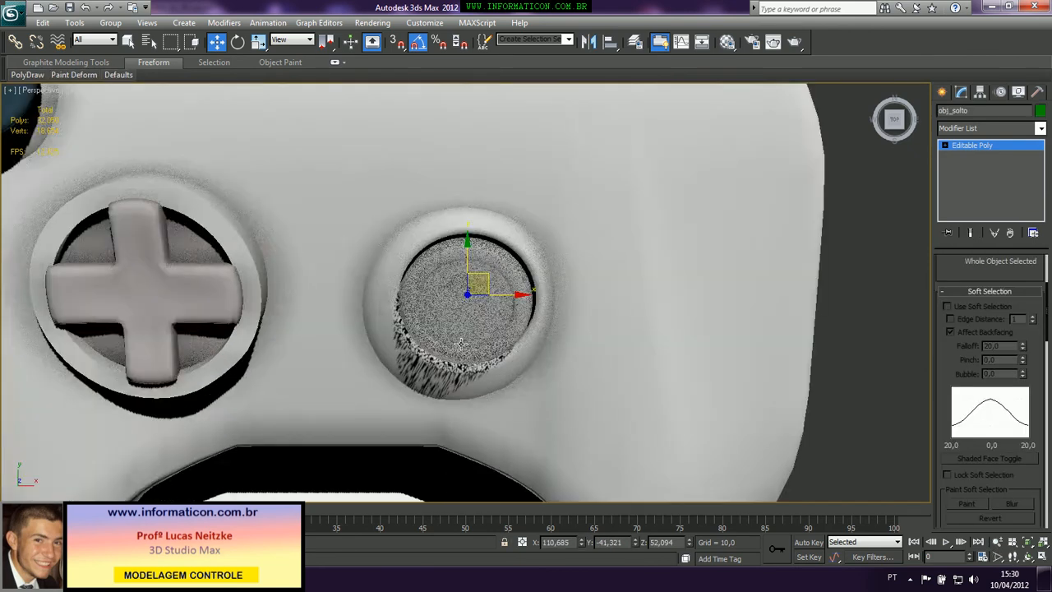
pyautogui.scroll(-5, 467, 347)
pyautogui.keyDown('alt'); pyautogui.moveTo(467, 347); pyautogui.dragTo(568, 268, button='middle'); pyautogui.keyUp('alt')
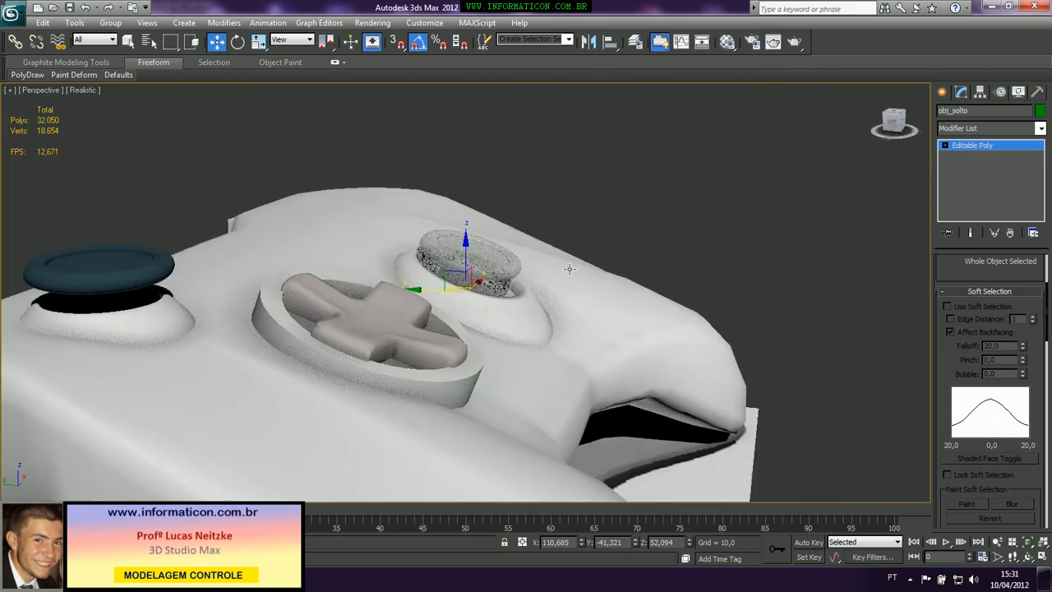
pyautogui.press('e')
pyautogui.press('r')
pyautogui.moveTo(466, 255); pyautogui.dragTo(476, 226)
pyautogui.rightClick(476, 226)
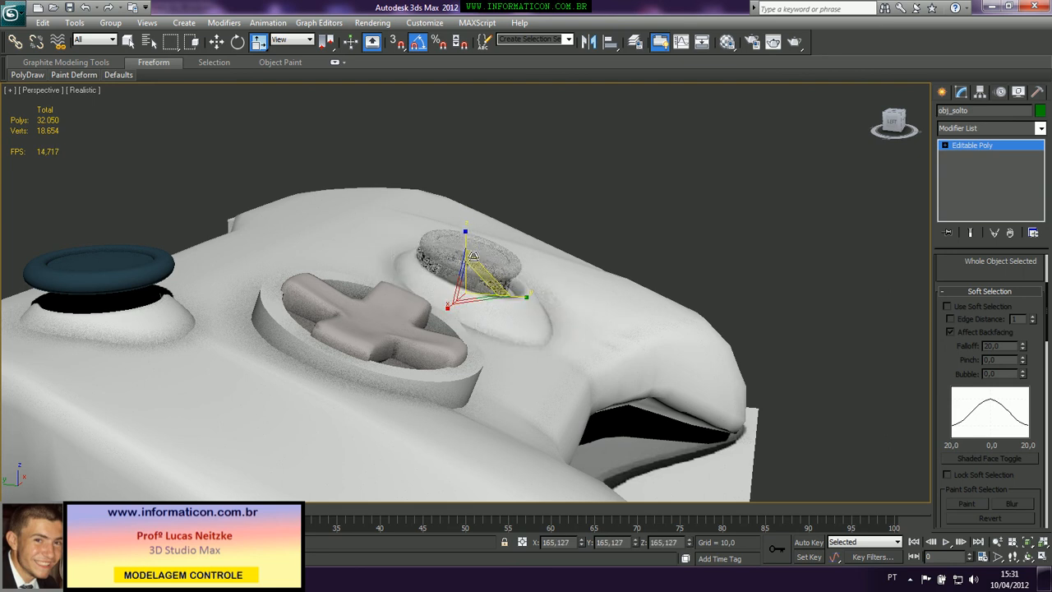
pyautogui.moveTo(474, 252); pyautogui.dragTo(466, 164)
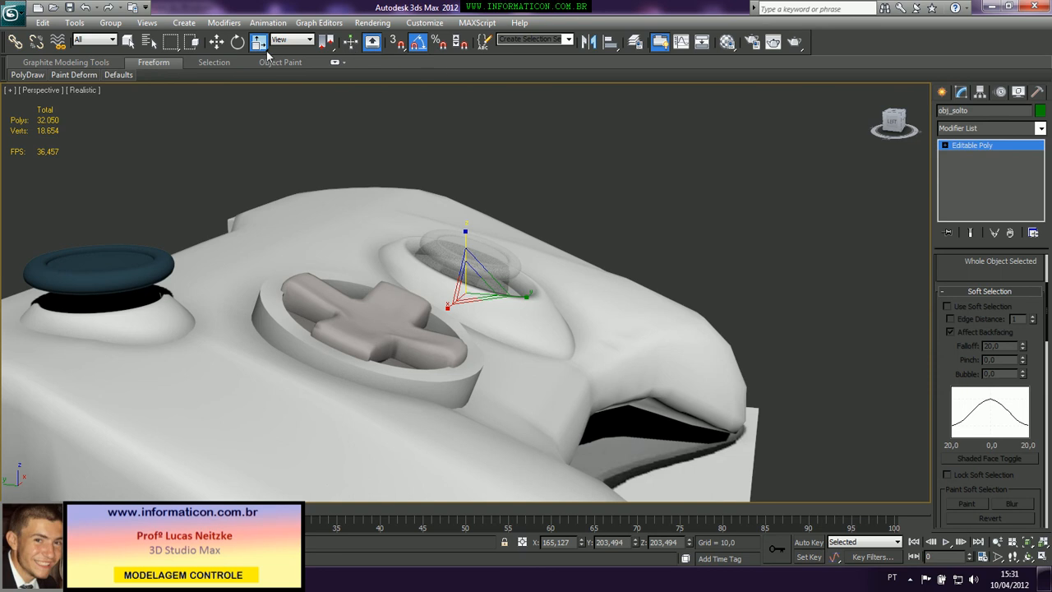
# Try the alternative scale types on the thumbstick's base ring
pyautogui.moveTo(259, 51)
pyautogui.mouseDown()
pyautogui.moveTo(274, 84)
pyautogui.moveTo(260, 64)
pyautogui.mouseUp()
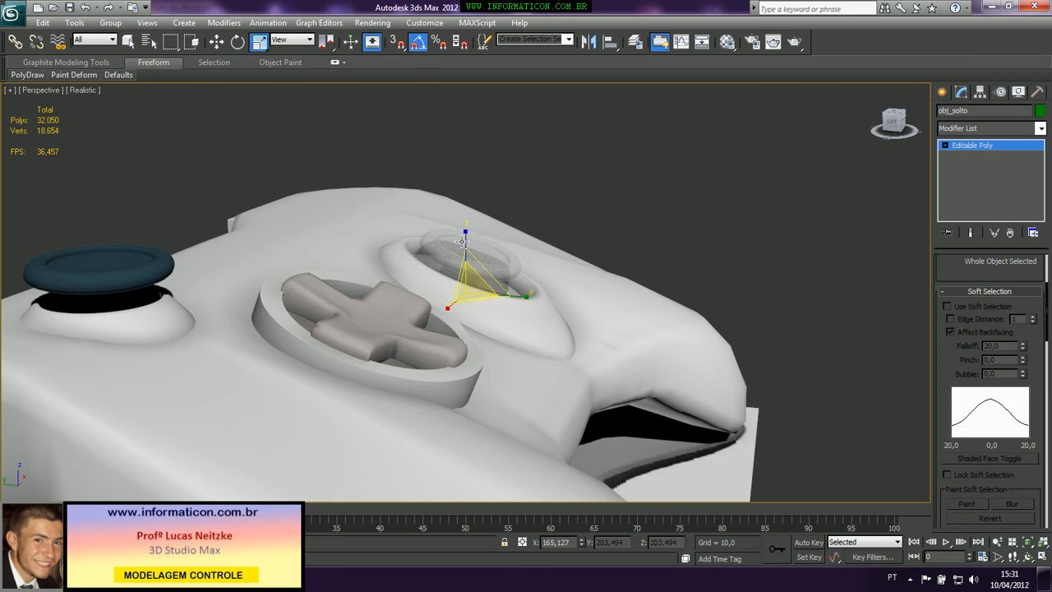
pyautogui.moveTo(469, 242); pyautogui.dragTo(467, 221)
pyautogui.rightClick(467, 221)
pyautogui.moveTo(261, 48); pyautogui.dragTo(261, 101)
pyautogui.moveTo(466, 235)
pyautogui.mouseDown()
pyautogui.moveTo(465, 223)
pyautogui.moveTo(463, 236)
pyautogui.mouseUp()
pyautogui.rightClick(462, 236)
pyautogui.moveTo(262, 47); pyautogui.dragTo(261, 81)
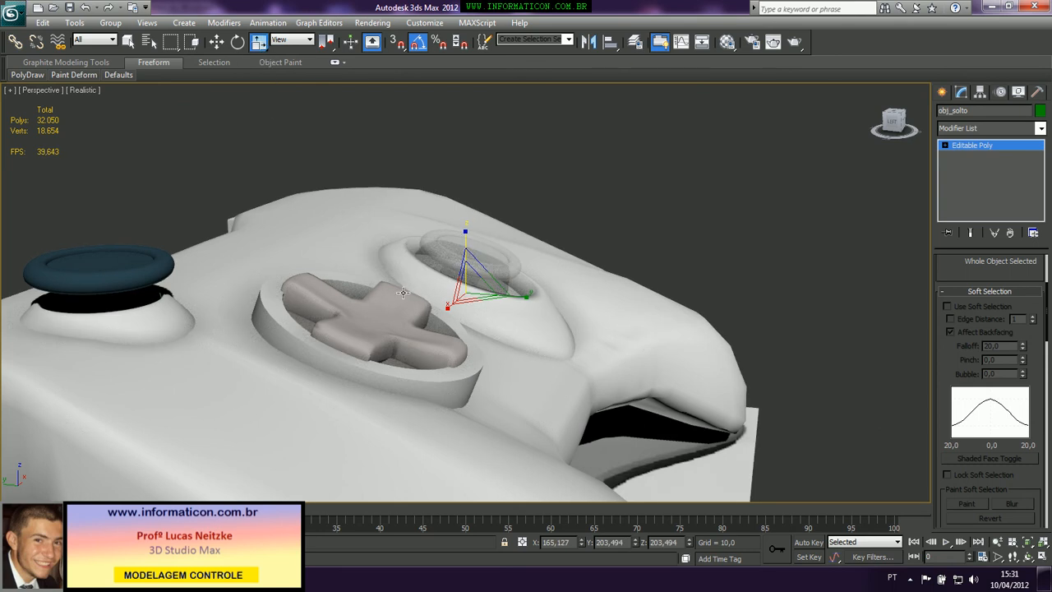
pyautogui.moveTo(467, 251)
pyautogui.mouseDown()
pyautogui.moveTo(469, 226)
pyautogui.moveTo(466, 260)
pyautogui.mouseUp()
# Try to shift the thumbstick's base ring vertically and rescale it, undoing the changes
pyautogui.press('w')
pyautogui.keyDown('alt'); pyautogui.moveTo(466, 259); pyautogui.dragTo(454, 269, button='middle'); pyautogui.keyUp('alt')
pyautogui.moveTo(465, 254); pyautogui.dragTo(465, 238)
pyautogui.keyDown('alt'); pyautogui.moveTo(458, 300); pyautogui.dragTo(523, 295, button='middle'); pyautogui.keyUp('alt')
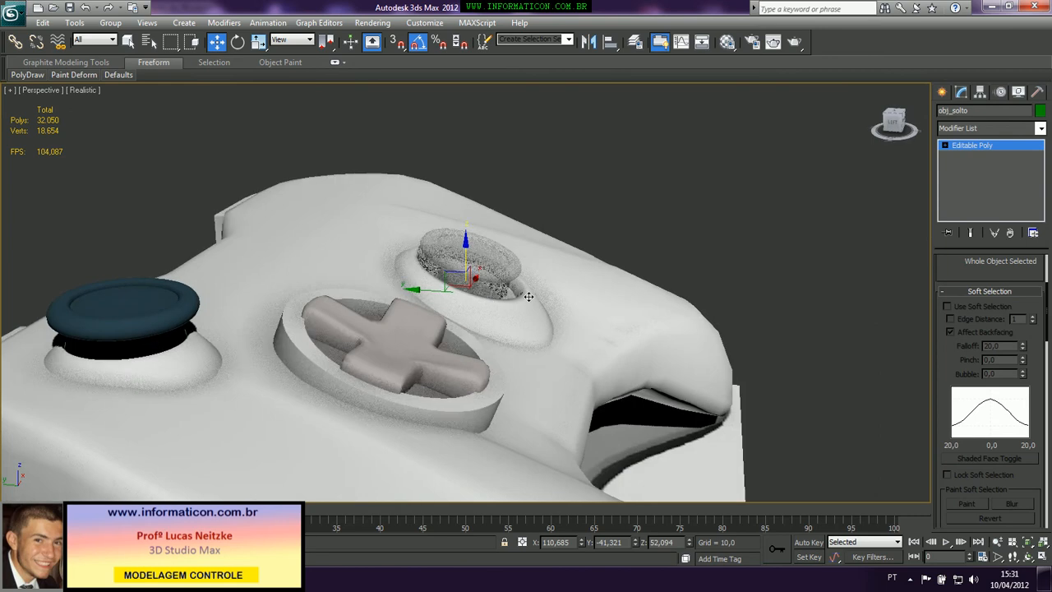
pyautogui.hotkey('ctrl', 'd')
pyautogui.click(492, 302)
pyautogui.moveTo(465, 260)
pyautogui.mouseDown()
pyautogui.moveTo(466, 245)
pyautogui.moveTo(464, 263)
pyautogui.mouseUp()
pyautogui.press('r')
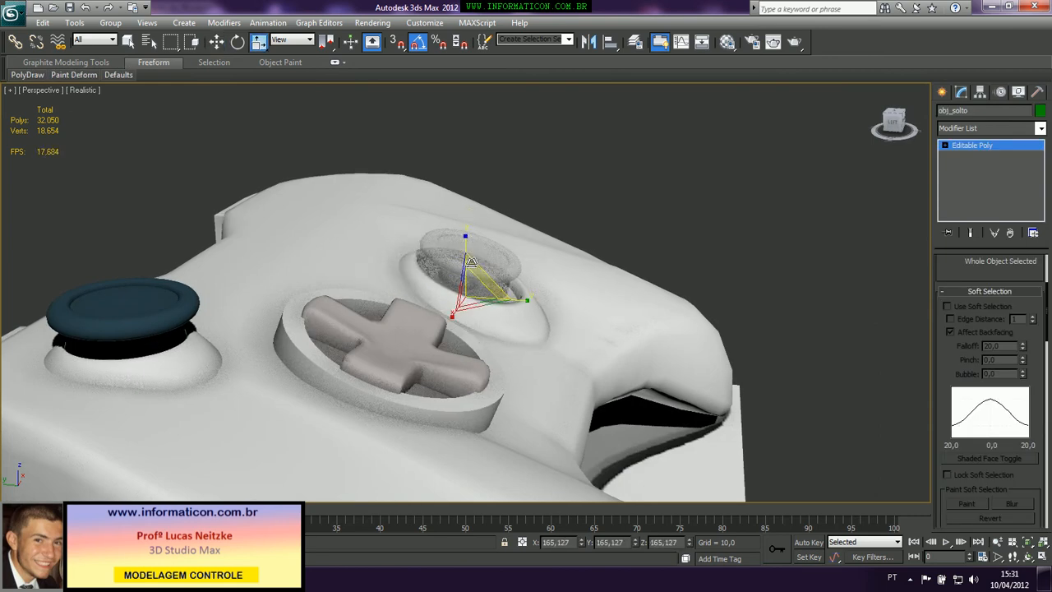
pyautogui.moveTo(478, 264); pyautogui.dragTo(477, 251)
pyautogui.hotkey('ctrl', 'z')
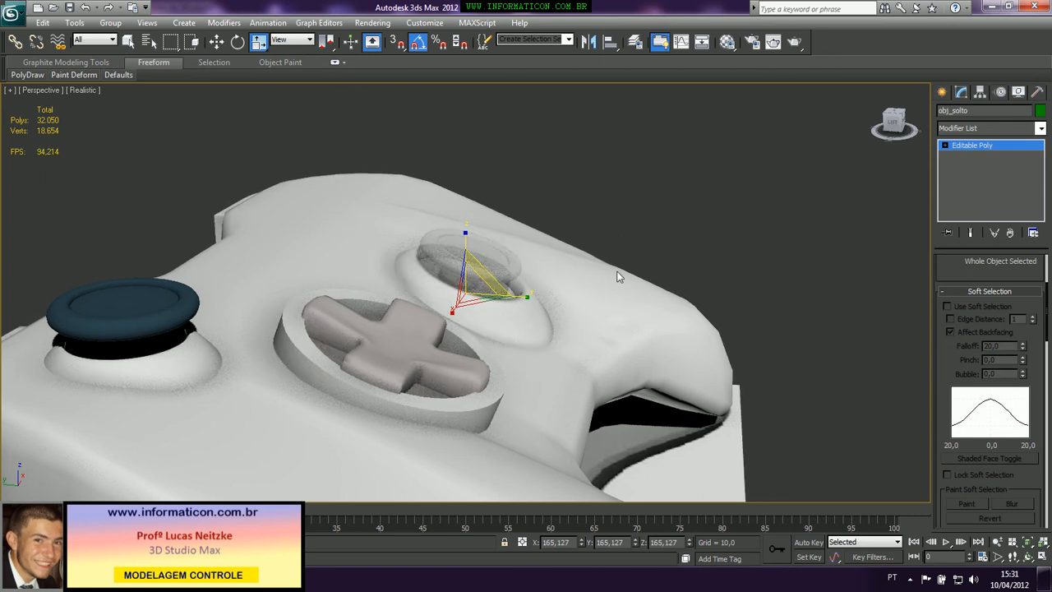
# Stretch the thumbstick's base ring along Z only, to a scale of about 210.86
pyautogui.keyDown('alt'); pyautogui.moveTo(623, 235); pyautogui.dragTo(519, 286, button='middle'); pyautogui.keyUp('alt')
pyautogui.hotkey('alt', 'Tab')
pyautogui.hotkey('alt', 'Tab')
pyautogui.click(536, 297)
pyautogui.click(481, 296)
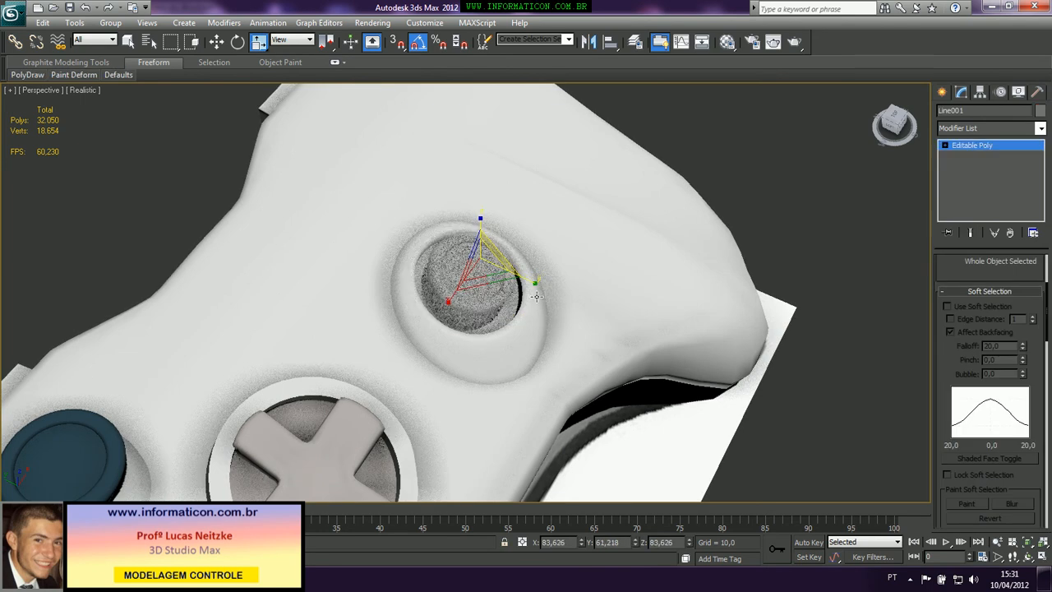
pyautogui.click(470, 343)
pyautogui.keyDown('alt'); pyautogui.moveTo(493, 338); pyautogui.dragTo(485, 295, button='middle'); pyautogui.keyUp('alt')
pyautogui.moveTo(465, 261)
pyautogui.mouseDown()
pyautogui.moveTo(465, 274)
pyautogui.moveTo(465, 227)
pyautogui.moveTo(464, 238)
pyautogui.mouseUp()
pyautogui.keyDown('alt'); pyautogui.moveTo(464, 239); pyautogui.dragTo(468, 217, button='middle'); pyautogui.keyUp('alt')
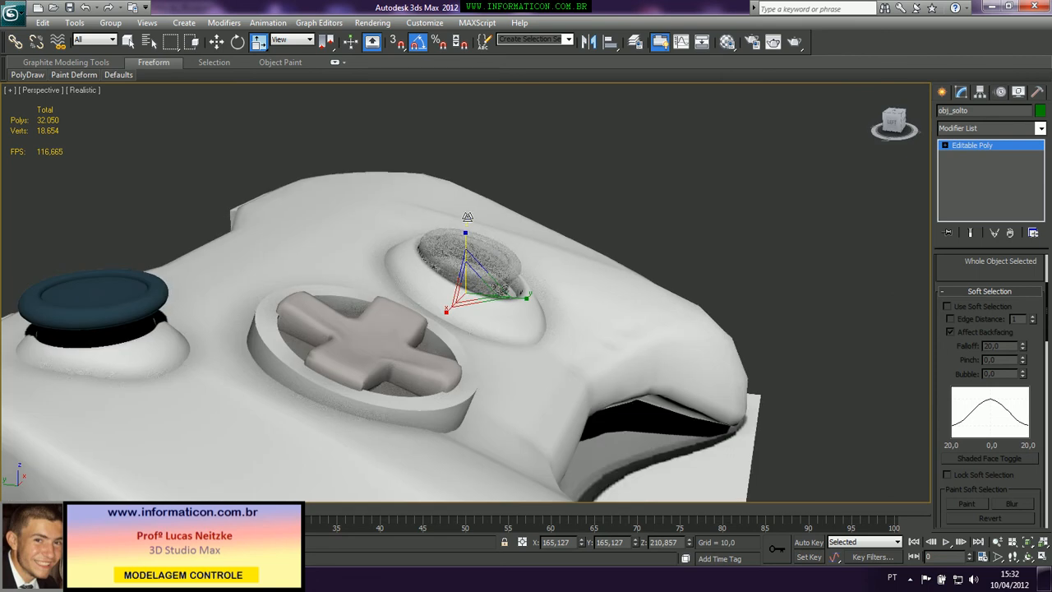
# Try to select just the rim vertices around the base ring's opening and check them in the left view
pyautogui.click(945, 145)
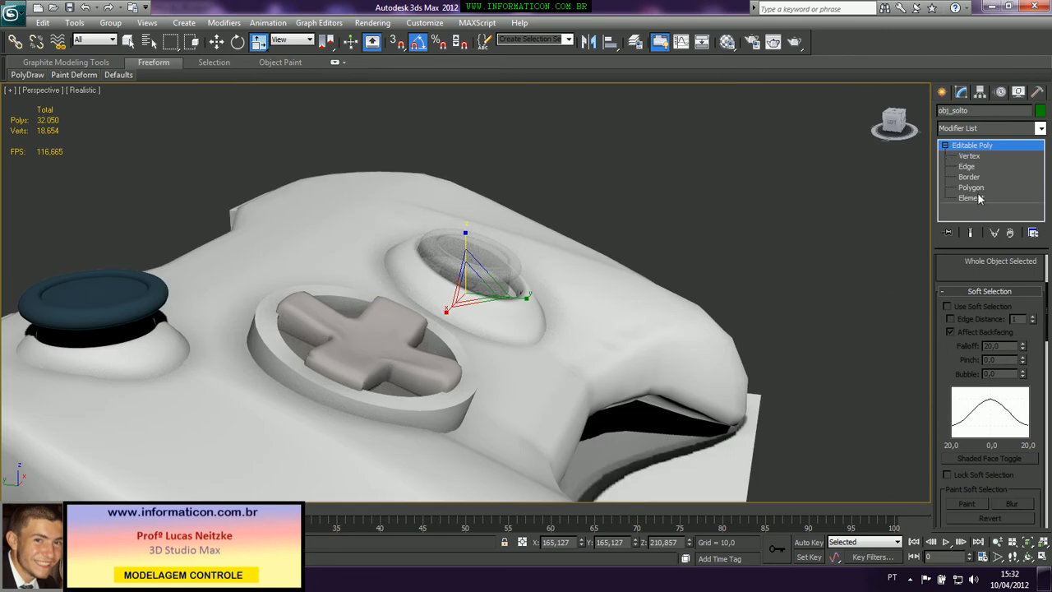
pyautogui.click(969, 155)
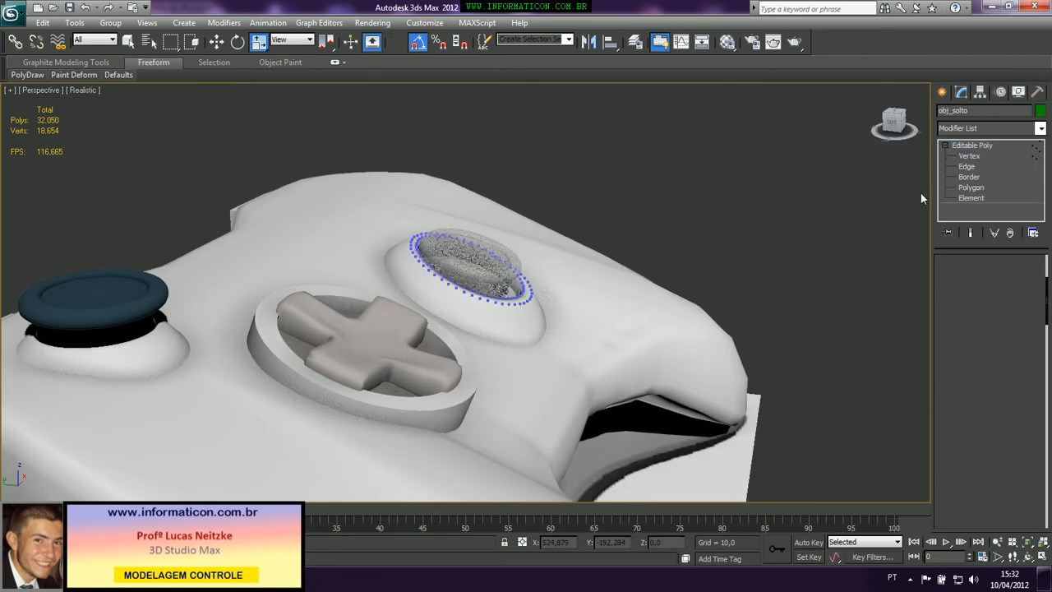
pyautogui.keyDown('alt'); pyautogui.moveTo(501, 290); pyautogui.dragTo(452, 248, button='middle'); pyautogui.keyUp('alt')
pyautogui.moveTo(362, 209); pyautogui.dragTo(607, 293)
pyautogui.keyDown('alt'); pyautogui.moveTo(564, 369); pyautogui.dragTo(441, 317); pyautogui.keyUp('alt')
pyautogui.keyDown('alt'); pyautogui.moveTo(361, 255); pyautogui.dragTo(413, 301); pyautogui.keyUp('alt')
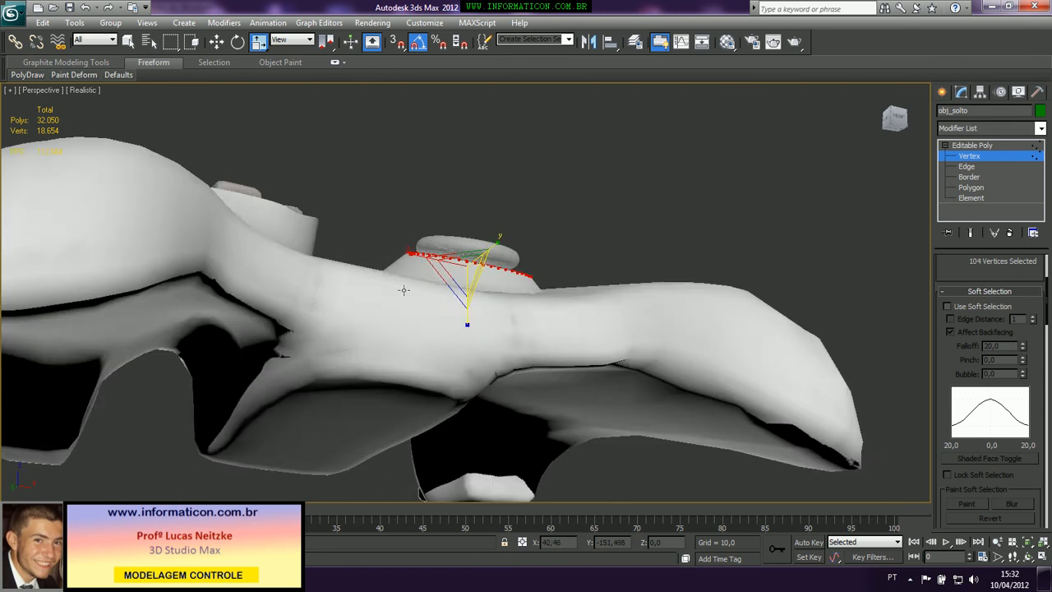
pyautogui.keyDown('alt'); pyautogui.moveTo(390, 274); pyautogui.dragTo(436, 367, button='middle'); pyautogui.keyUp('alt')
pyautogui.press('l')
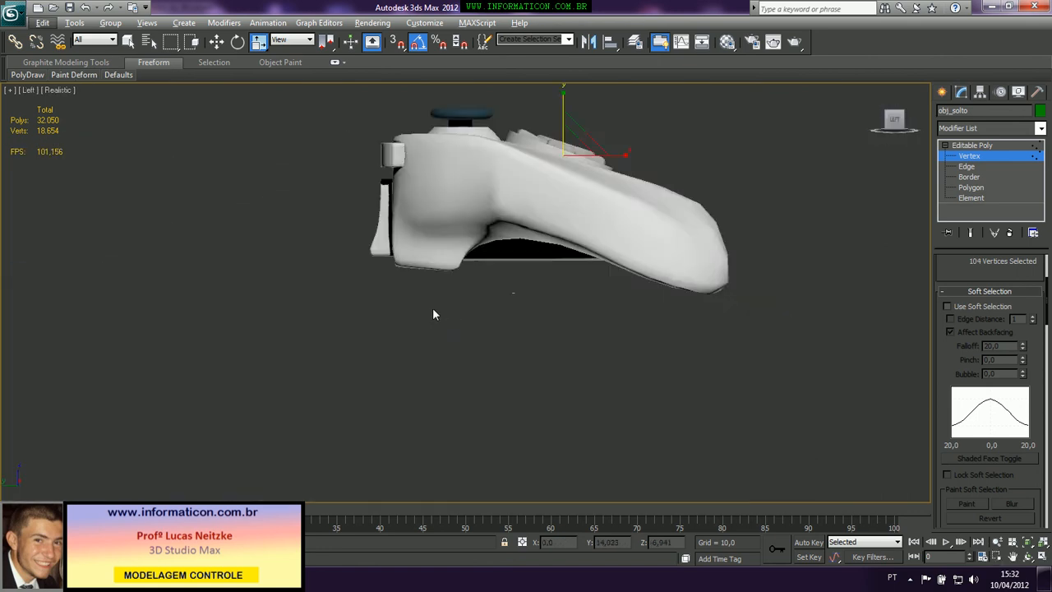
pyautogui.press('z')
pyautogui.moveTo(594, 239); pyautogui.dragTo(546, 299, button='middle')
pyautogui.click(572, 171)
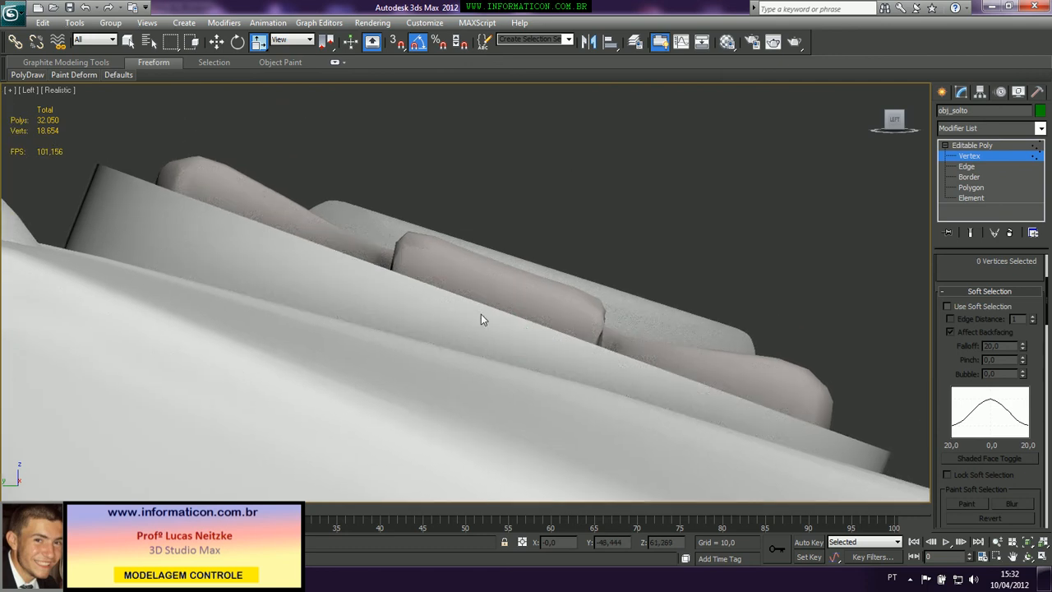
pyautogui.click(973, 157)
# Make the controller body, the directional pad and the pad's surrounding ring see-through in the left view
pyautogui.click(205, 303)
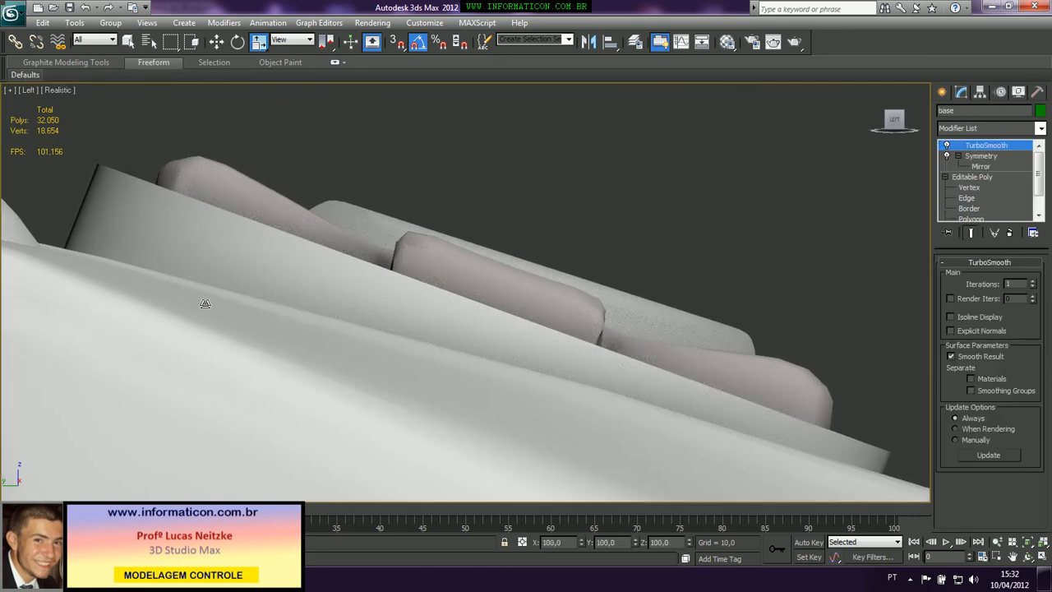
pyautogui.hotkey('alt', 'x')
pyautogui.click(301, 223)
pyautogui.hotkey('alt', 'x')
pyautogui.click(275, 252)
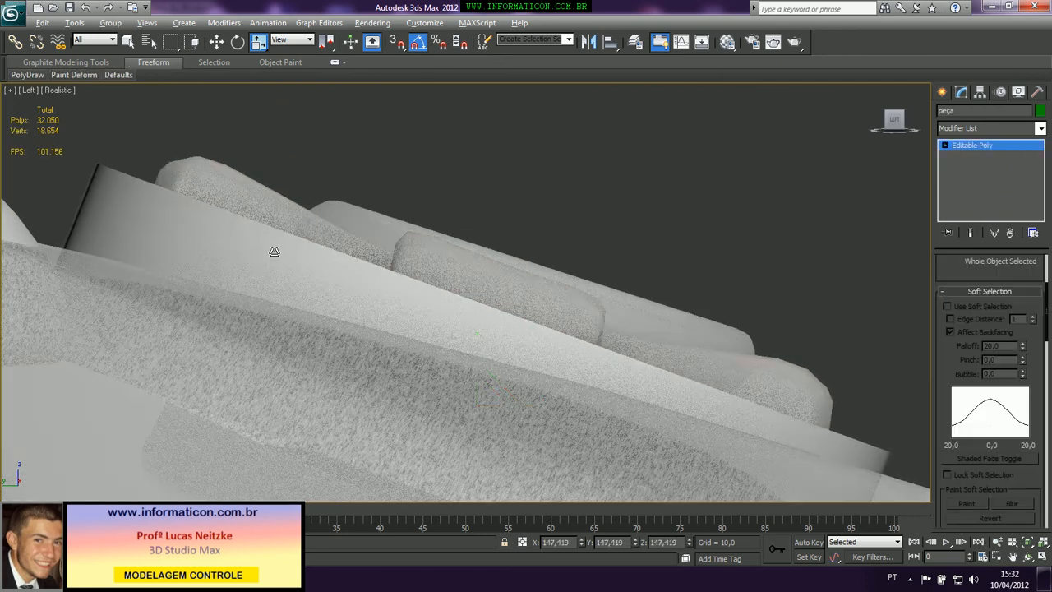
pyautogui.hotkey('alt', 'x')
# Select the thumbstick mesh and inspect its vertices in the left and perspective views
pyautogui.click(451, 203)
pyautogui.click(388, 226)
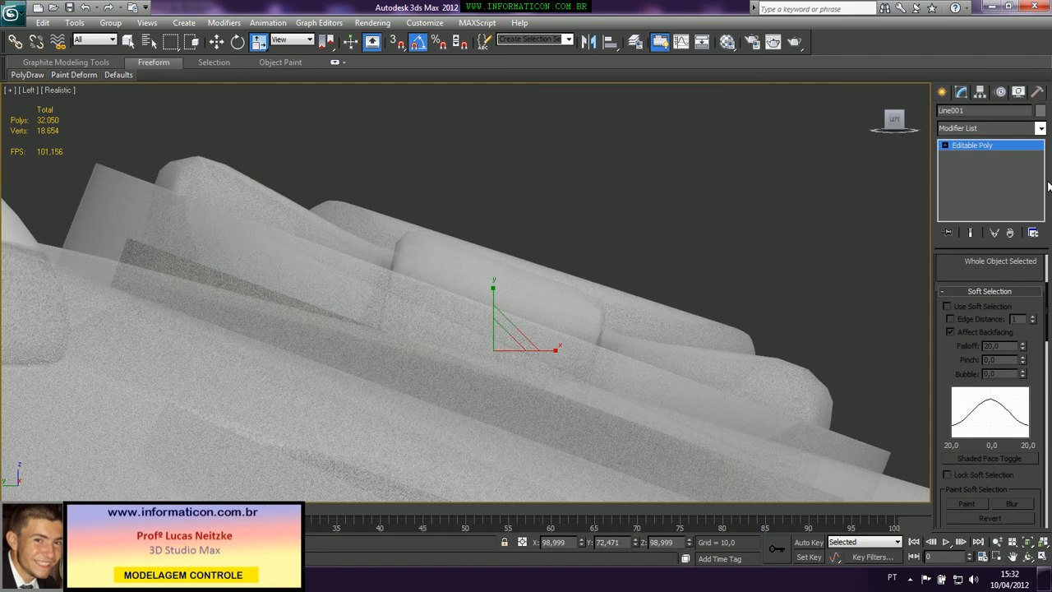
pyautogui.click(945, 146)
pyautogui.click(966, 156)
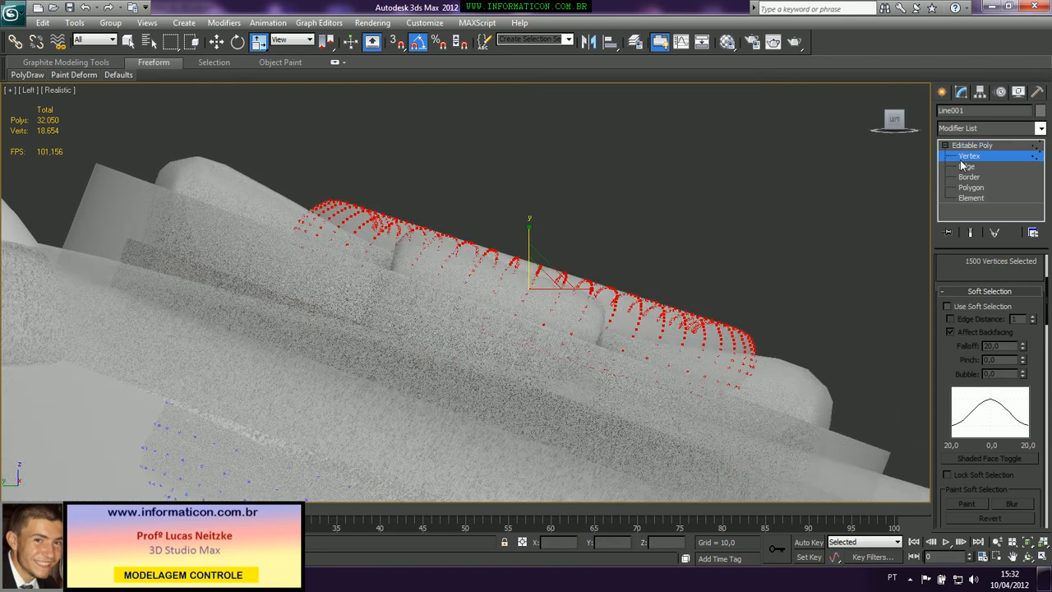
pyautogui.press('p')
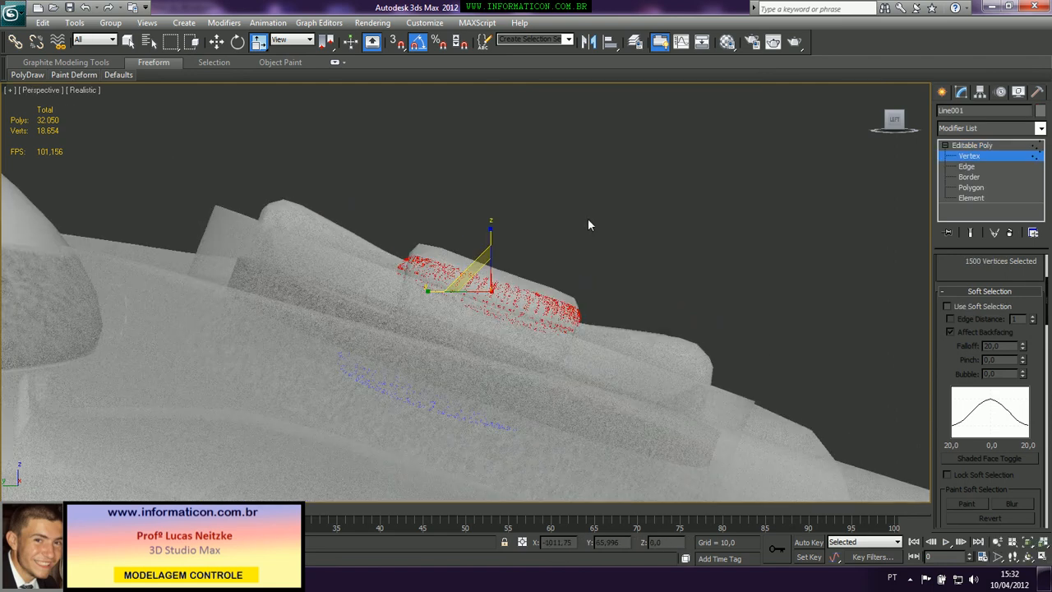
pyautogui.keyDown('alt'); pyautogui.moveTo(588, 218); pyautogui.dragTo(542, 267, button='middle'); pyautogui.keyUp('alt')
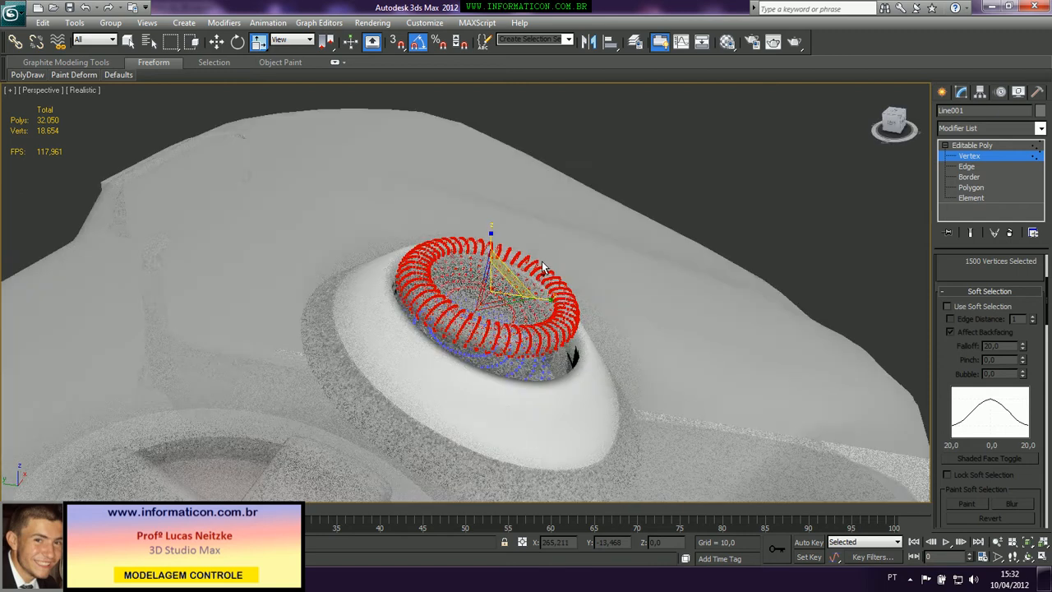
pyautogui.click(973, 146)
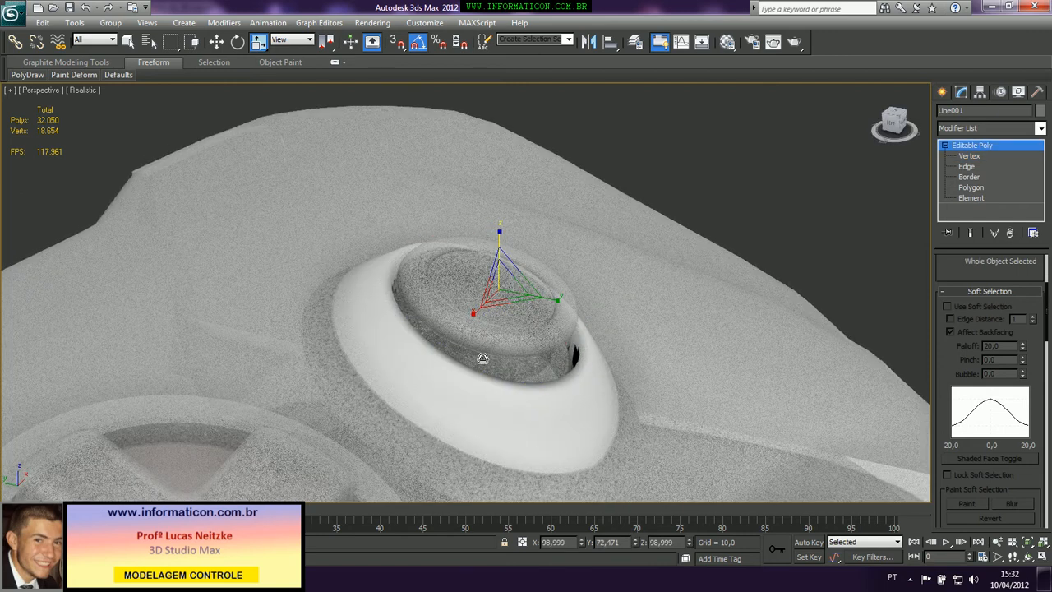
# Select the vertices around the upper opening of the thumbstick's base ring in the left view
pyautogui.click(503, 388)
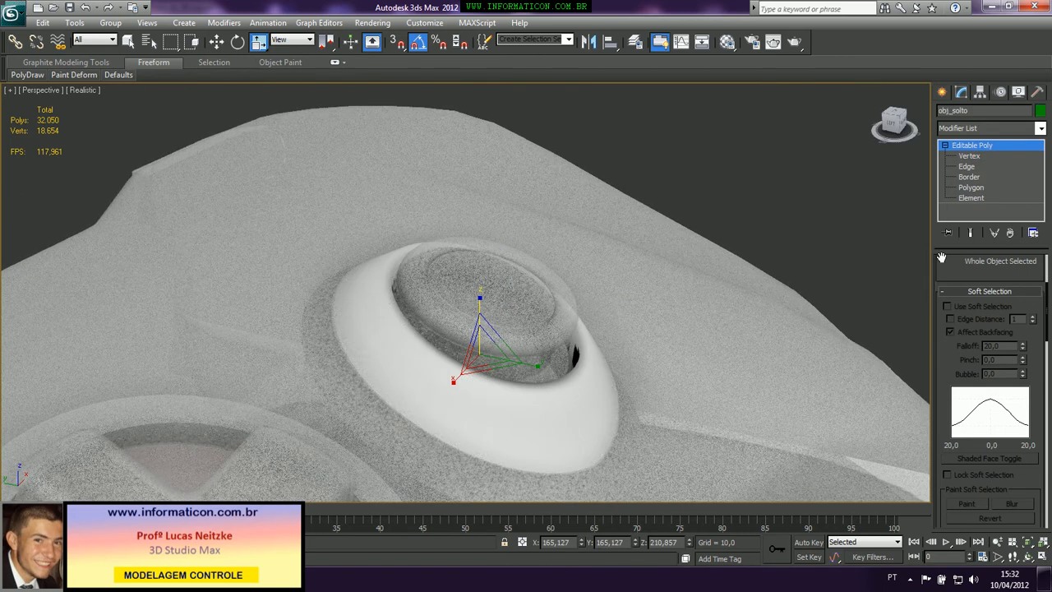
pyautogui.click(971, 156)
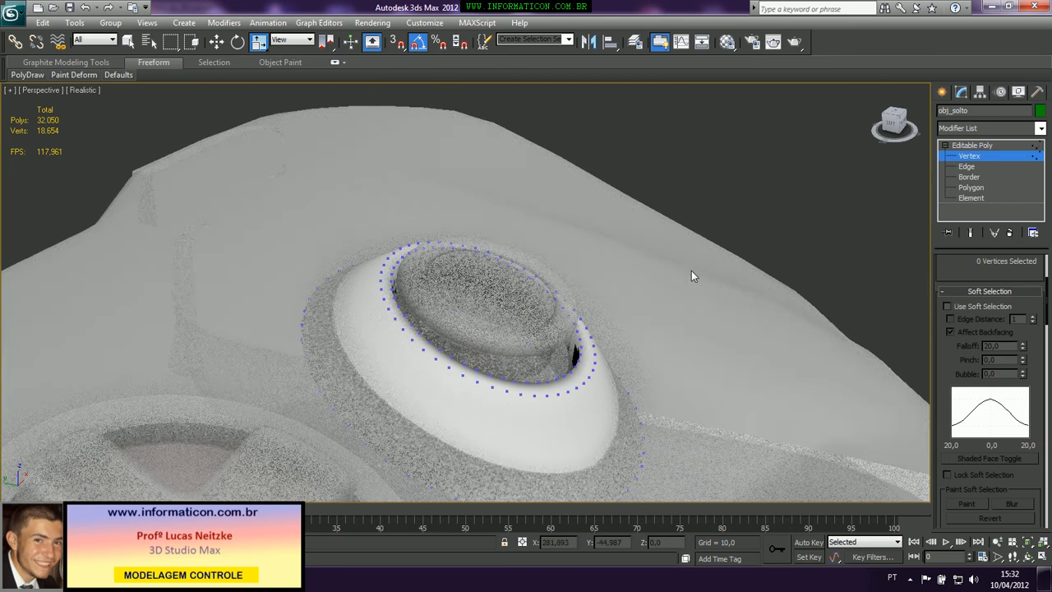
pyautogui.keyDown('alt'); pyautogui.moveTo(692, 270); pyautogui.dragTo(561, 278, button='middle'); pyautogui.keyUp('alt')
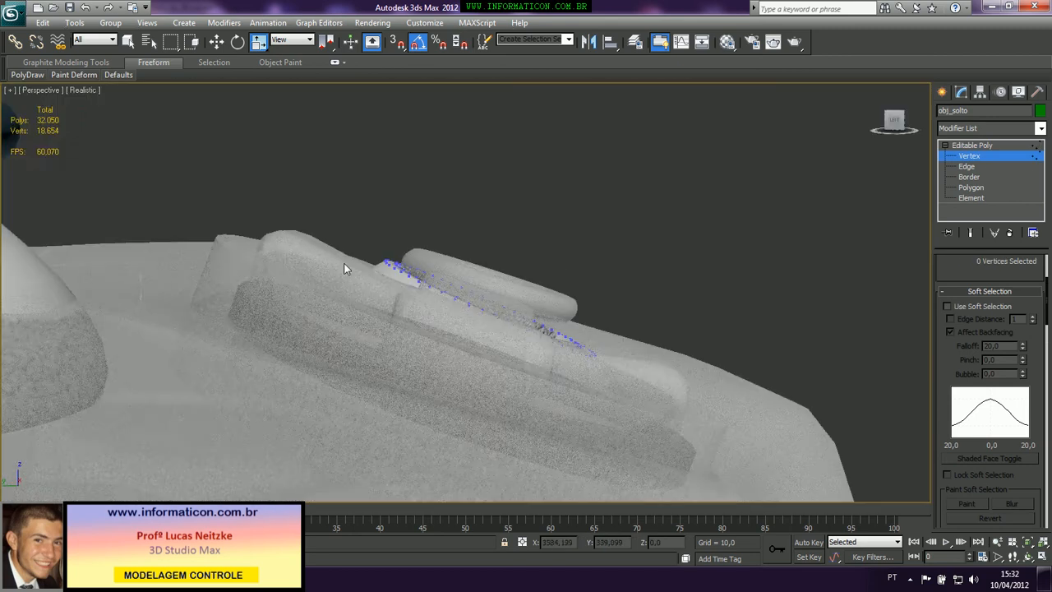
pyautogui.scroll(5, 427, 268)
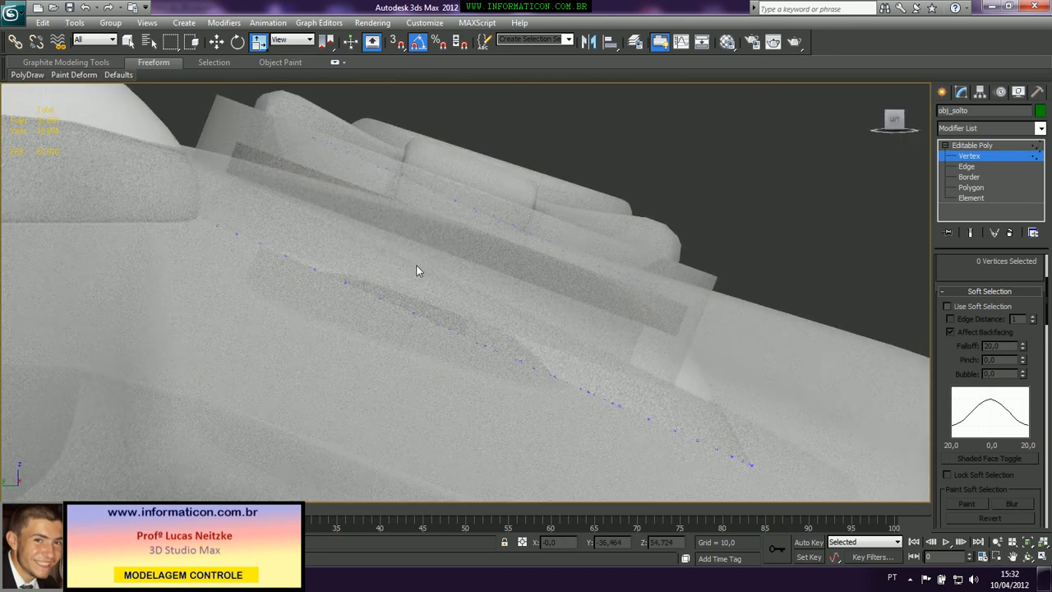
pyautogui.scroll(3, 272, 176)
pyautogui.keyDown('alt'); pyautogui.moveTo(272, 175); pyautogui.dragTo(604, 314, button='middle'); pyautogui.keyUp('alt')
pyautogui.moveTo(722, 338); pyautogui.dragTo(571, 225)
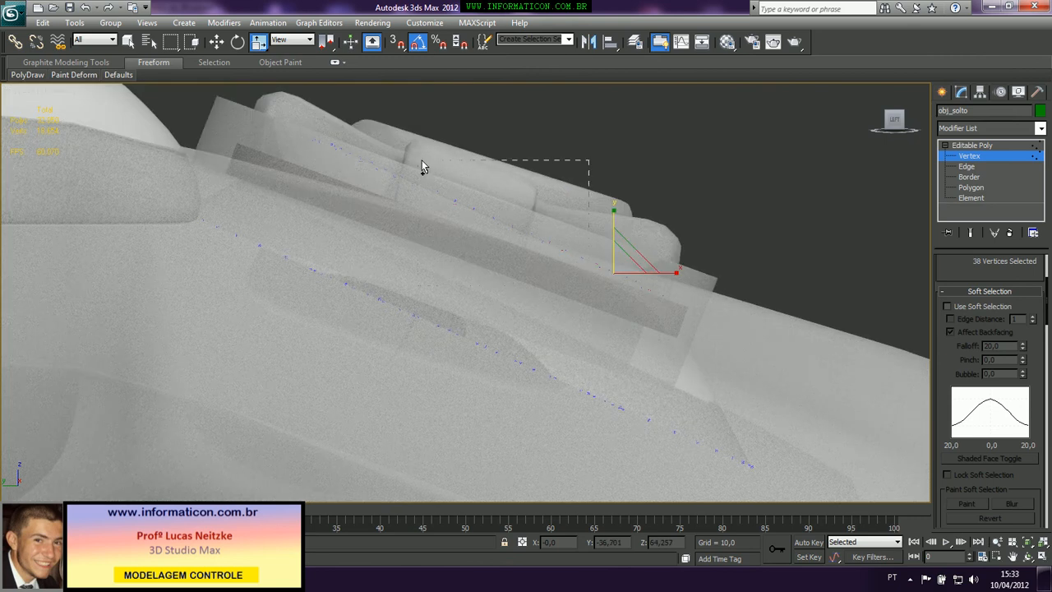
pyautogui.keyDown('ctrl'); pyautogui.moveTo(410, 191); pyautogui.dragTo(596, 244); pyautogui.keyUp('ctrl')
pyautogui.keyDown('ctrl'); pyautogui.moveTo(755, 333); pyautogui.dragTo(754, 333); pyautogui.keyUp('ctrl')
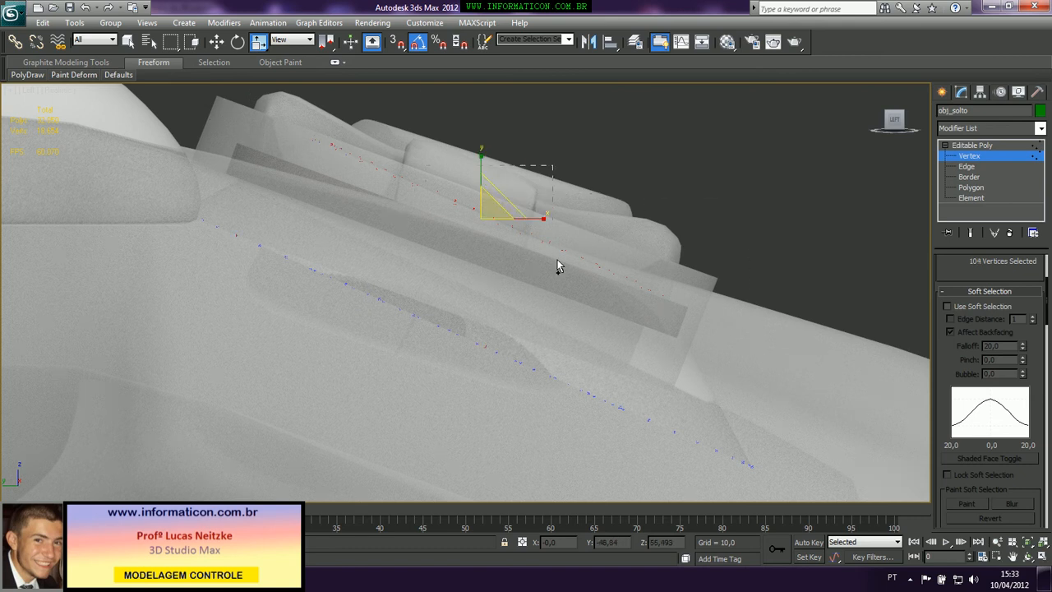
# Remove the stray lower vertices from the selection, keeping only the base ring's opening rim, and prepare to move it
pyautogui.moveTo(417, 208); pyautogui.dragTo(298, 103)
pyautogui.keyDown('alt'); pyautogui.moveTo(258, 260); pyautogui.dragTo(258, 260); pyautogui.keyUp('alt')
pyautogui.keyDown('alt'); pyautogui.moveTo(141, 205); pyautogui.dragTo(301, 290); pyautogui.keyUp('alt')
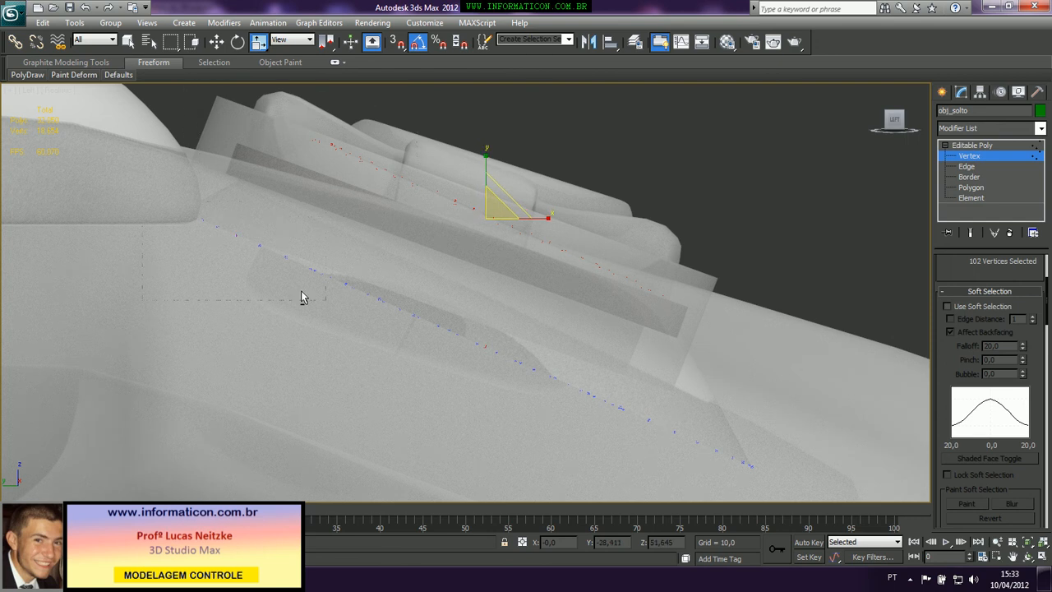
pyautogui.keyDown('alt'); pyautogui.moveTo(498, 378); pyautogui.dragTo(906, 512); pyautogui.keyUp('alt')
pyautogui.press('w')
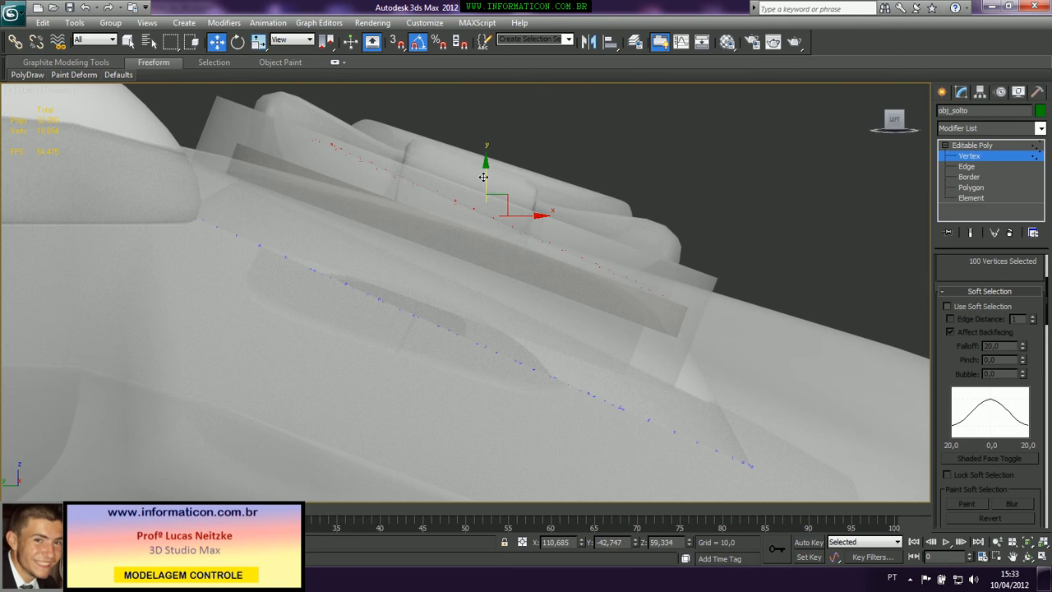
# Raise the base ring's rim vertices about 1.43 units along Z and return to whole-object editing
pyautogui.moveTo(484, 176); pyautogui.dragTo(480, 56)
pyautogui.hotkey('ctrl', 'z')
pyautogui.press('p')
pyautogui.scroll(-2, 633, 253)
pyautogui.keyDown('alt'); pyautogui.moveTo(634, 253); pyautogui.dragTo(516, 278, button='middle'); pyautogui.keyUp('alt')
pyautogui.moveTo(471, 229); pyautogui.dragTo(477, 234)
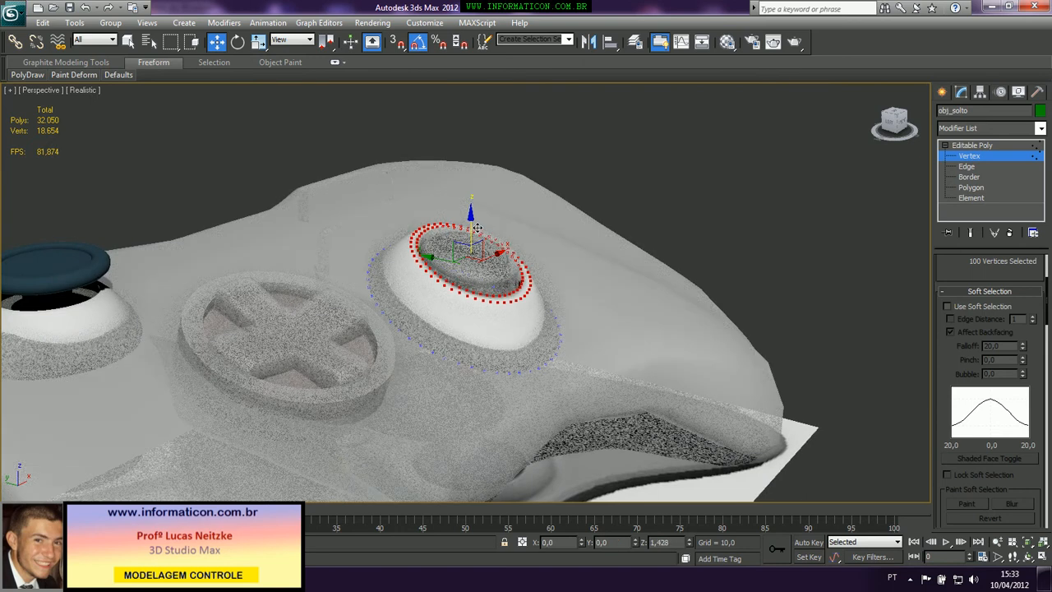
pyautogui.click(970, 157)
# Turn off see-through display for the controller body, the directional pad and the pad's surrounding ring
pyautogui.hotkey('alt', 'x')
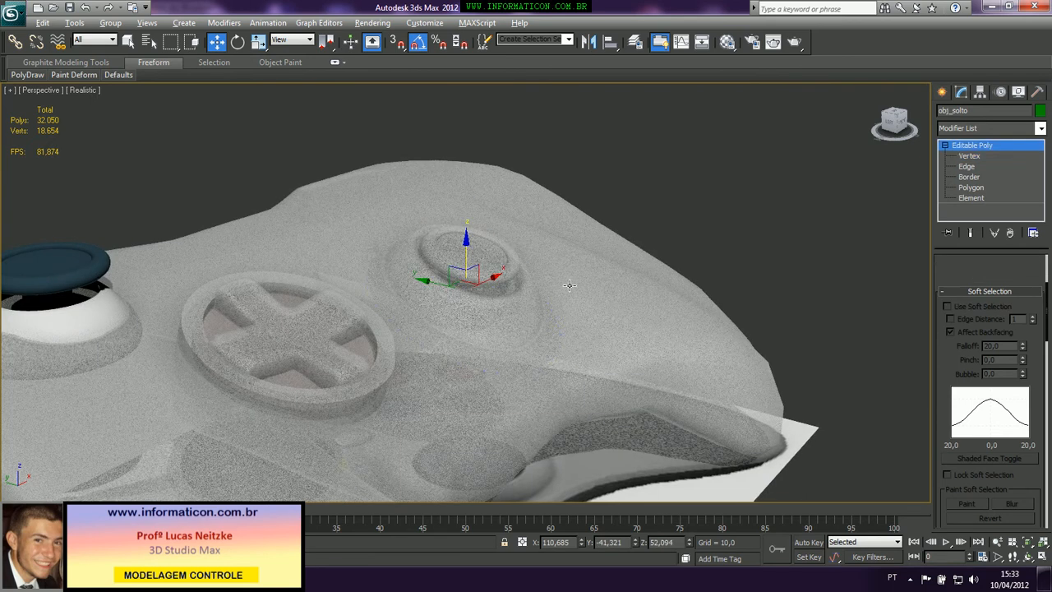
pyautogui.click(570, 286)
pyautogui.click(349, 344)
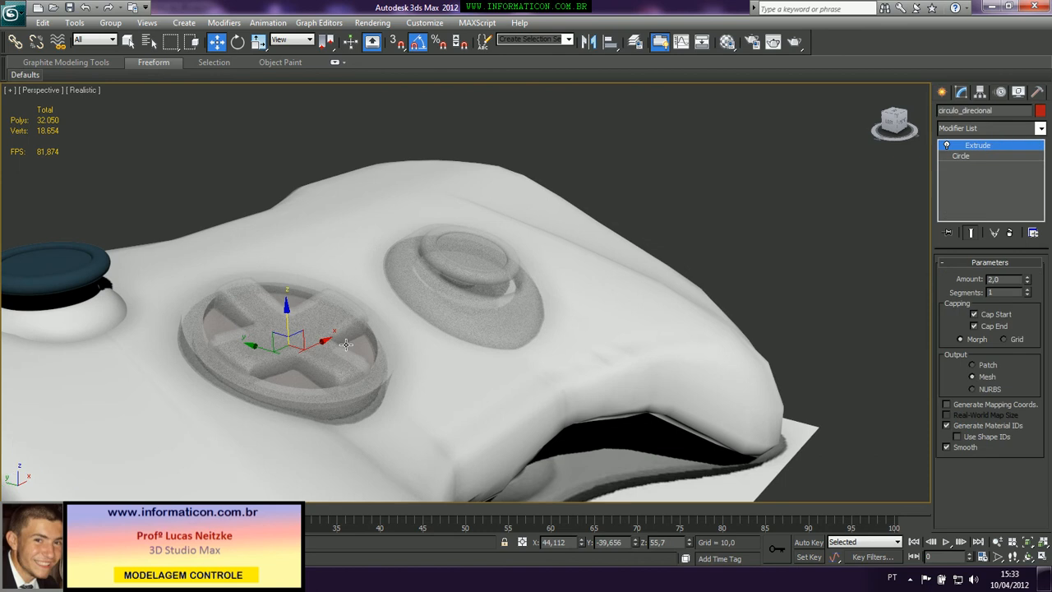
pyautogui.click(336, 327)
pyautogui.hotkey('alt', 'x')
pyautogui.click(356, 346)
pyautogui.click(376, 344)
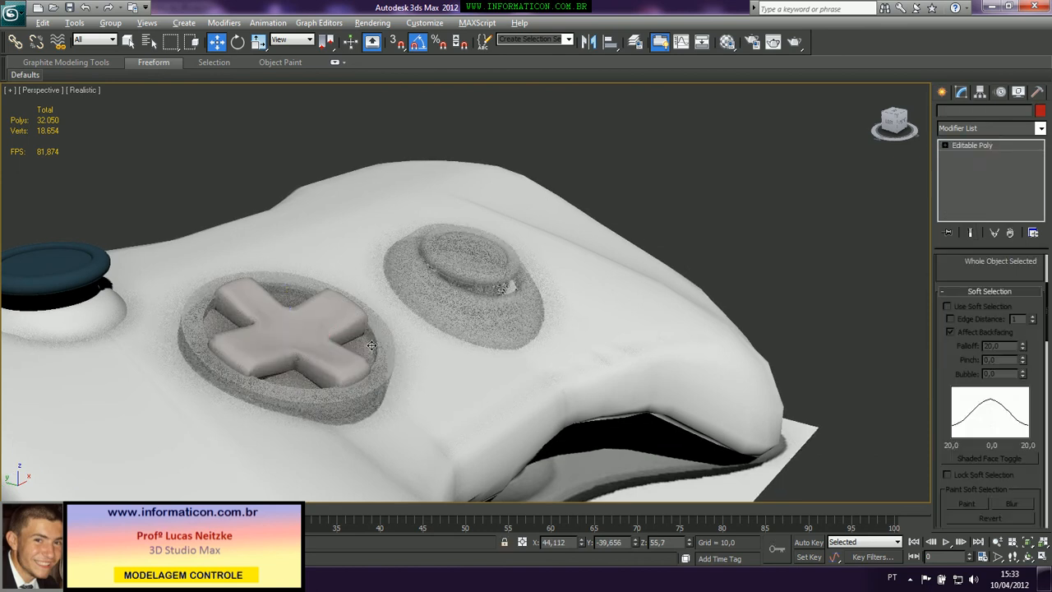
pyautogui.hotkey('alt', 'x')
pyautogui.keyDown('alt'); pyautogui.moveTo(357, 214); pyautogui.dragTo(255, 296, button='middle'); pyautogui.keyUp('alt')
pyautogui.click(255, 296)
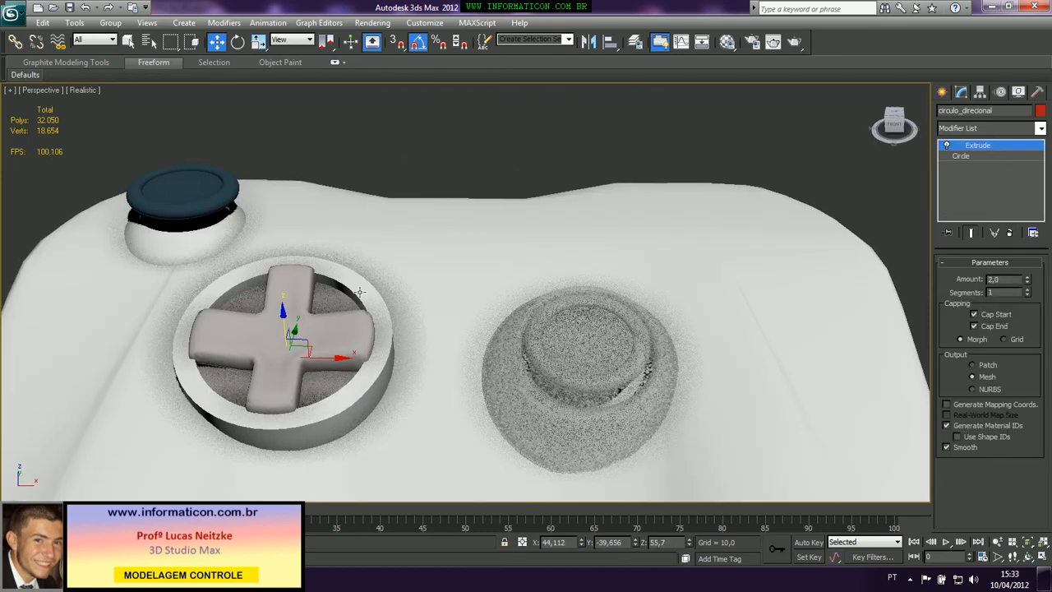
# Turn off see-through display for the second thumbstick and its base ring
pyautogui.click(494, 399)
pyautogui.hotkey('alt', 'x')
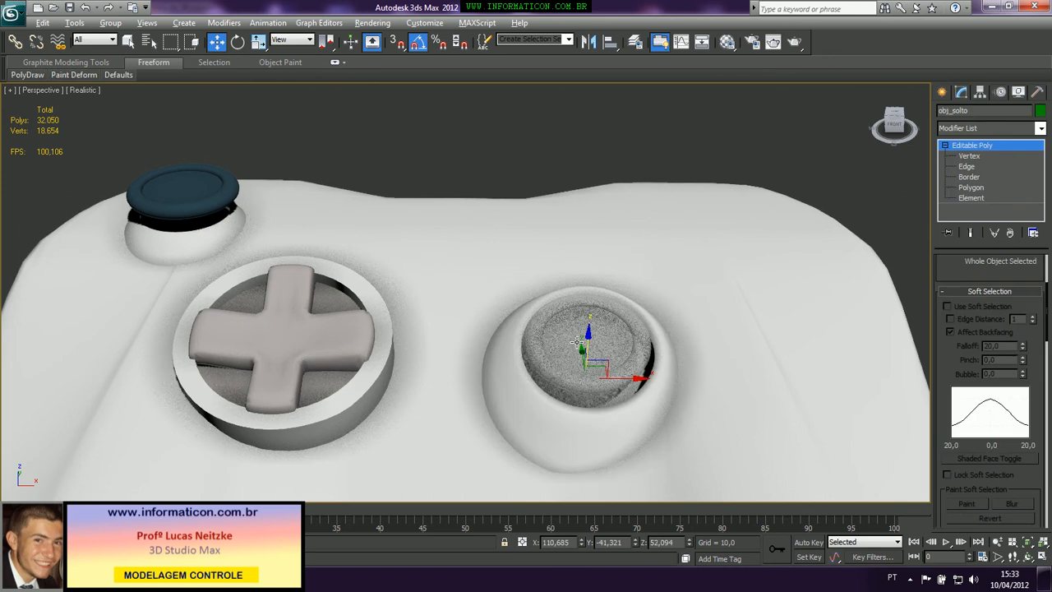
pyautogui.click(590, 348)
pyautogui.hotkey('alt', 'x')
# Move the second thumbstick together with its base ring about 3.76 units along X in the top view
pyautogui.moveTo(638, 338)
pyautogui.keyDown('alt'); pyautogui.mouseDown(button='middle')
pyautogui.moveTo(660, 395)
pyautogui.moveTo(657, 327)
pyautogui.moveTo(634, 319)
pyautogui.mouseUp(button='middle'); pyautogui.keyUp('alt')
pyautogui.keyDown('ctrl'); pyautogui.click(517, 411); pyautogui.keyUp('ctrl')
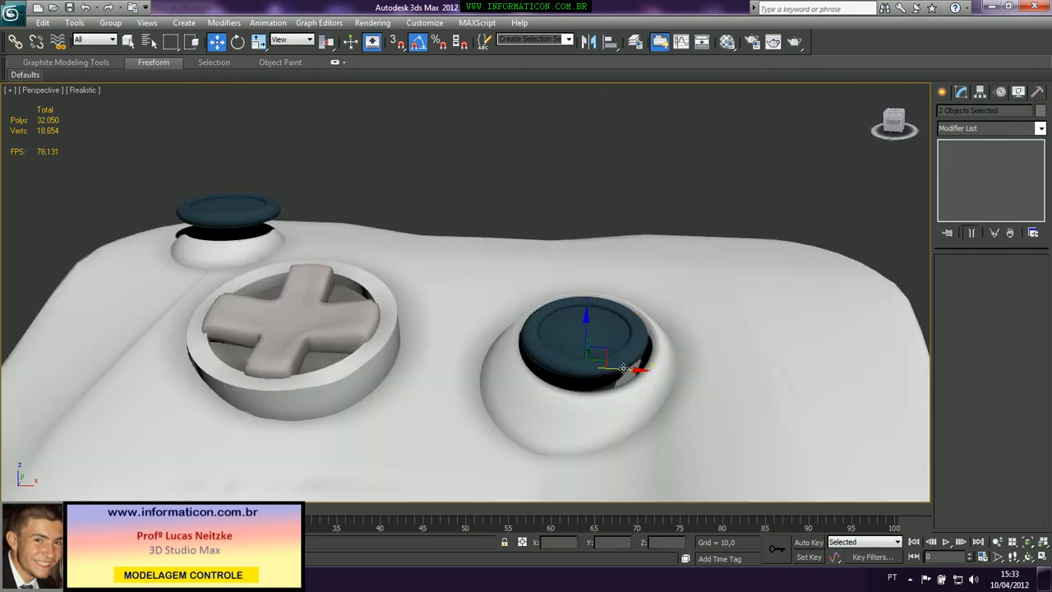
pyautogui.moveTo(624, 368); pyautogui.dragTo(619, 366)
pyautogui.press('t')
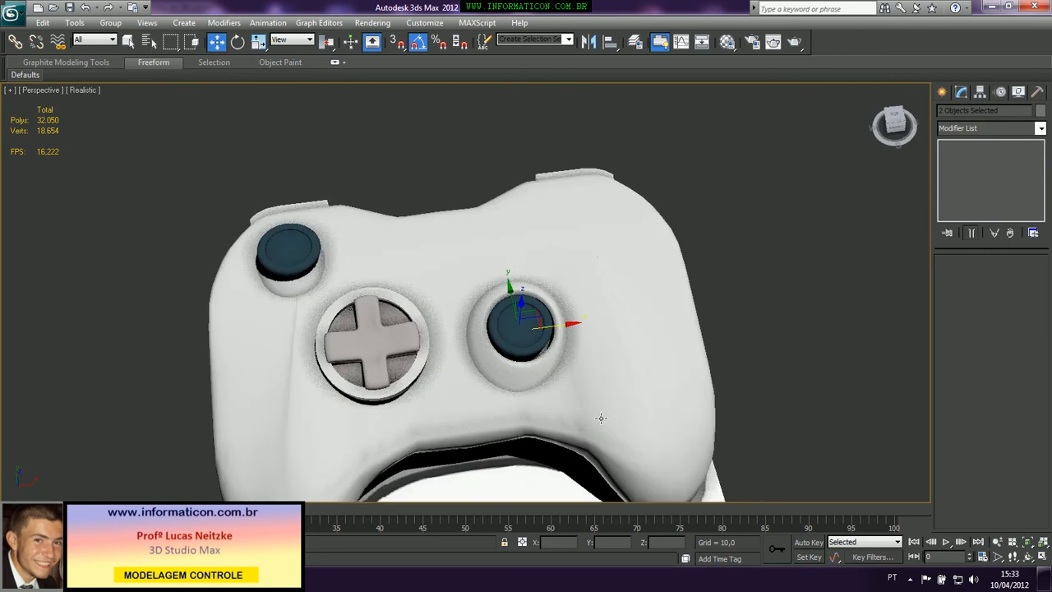
pyautogui.press('z')
pyautogui.scroll(-5, 522, 356)
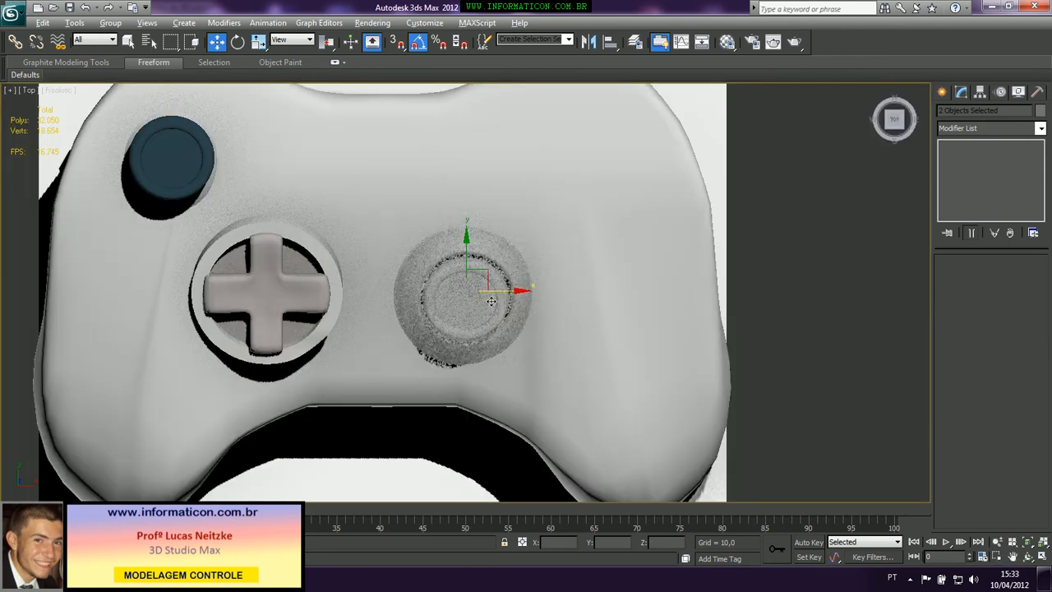
pyautogui.moveTo(502, 290); pyautogui.dragTo(513, 290)
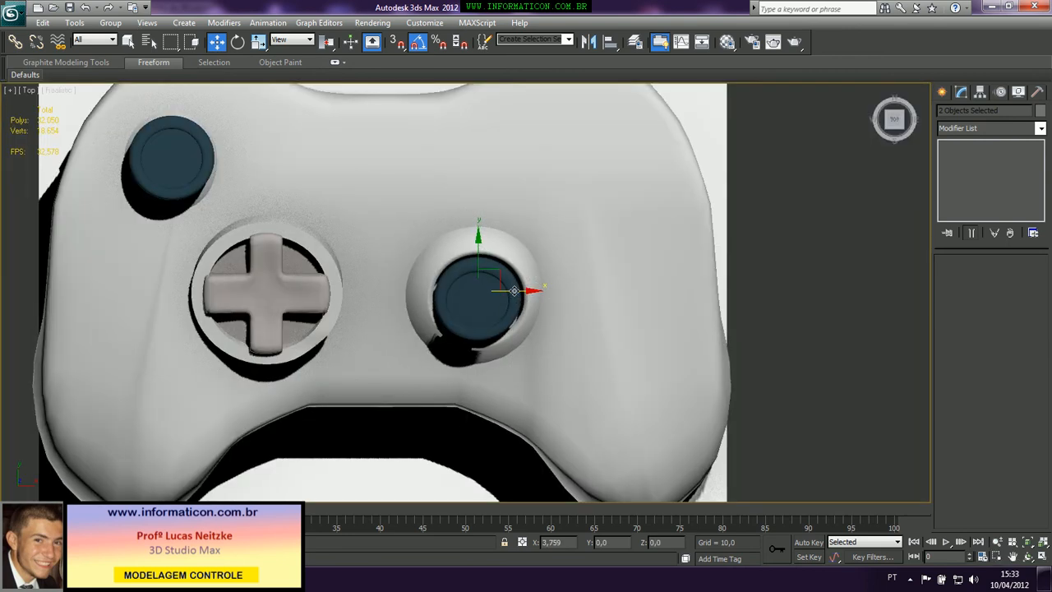
pyautogui.click(713, 268)
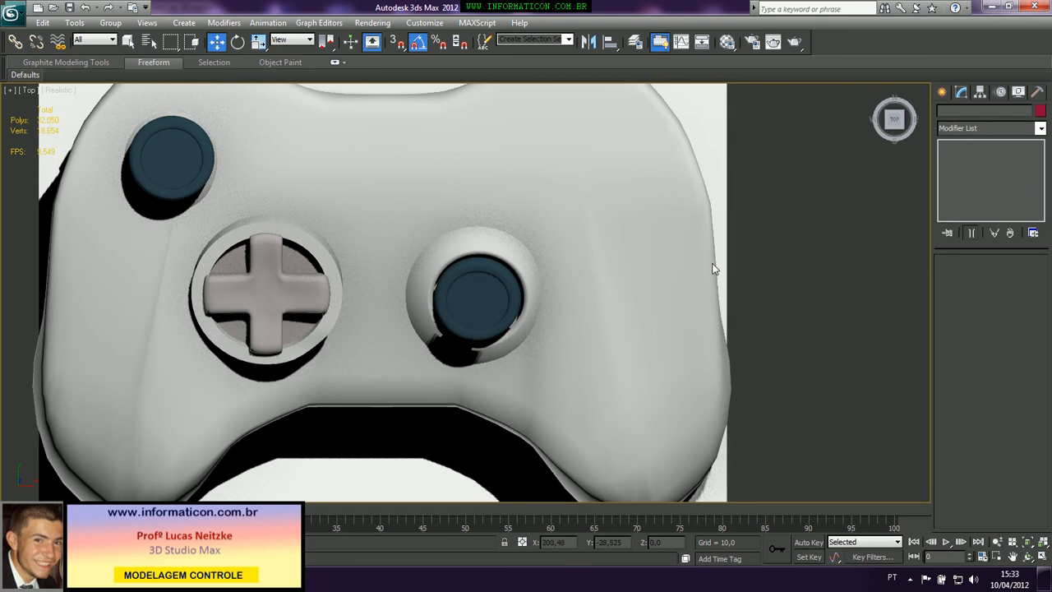
# Smooth the outer edge of the controller body's left grip in the top view with the Paint Deformation Relax brush
pyautogui.scroll(-3, 701, 279)
pyautogui.scroll(3, 701, 280)
pyautogui.click(498, 200)
pyautogui.scroll(-2, 498, 200)
pyautogui.click(972, 189)
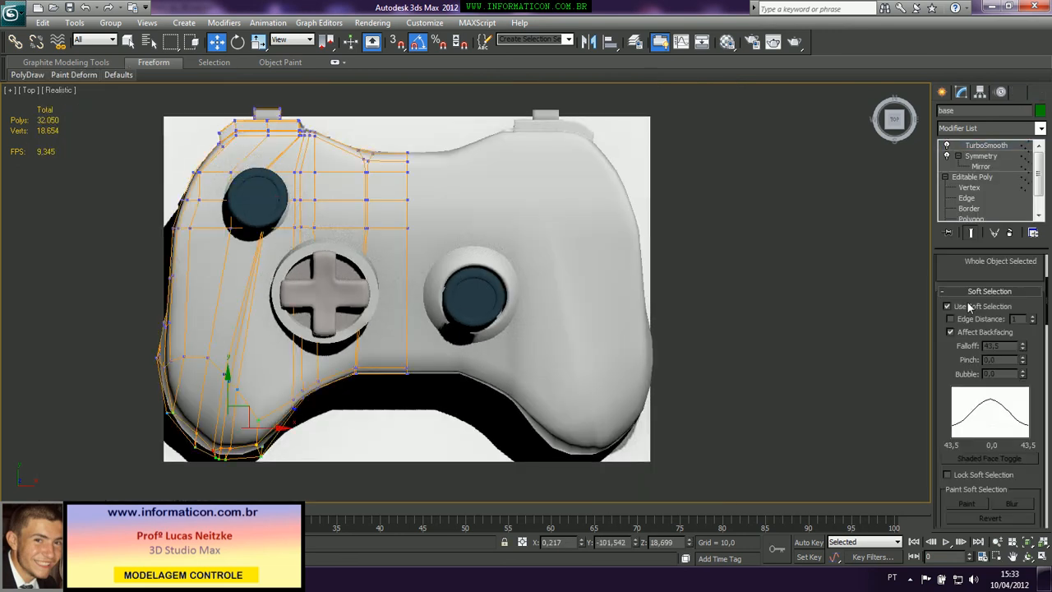
pyautogui.press('1')
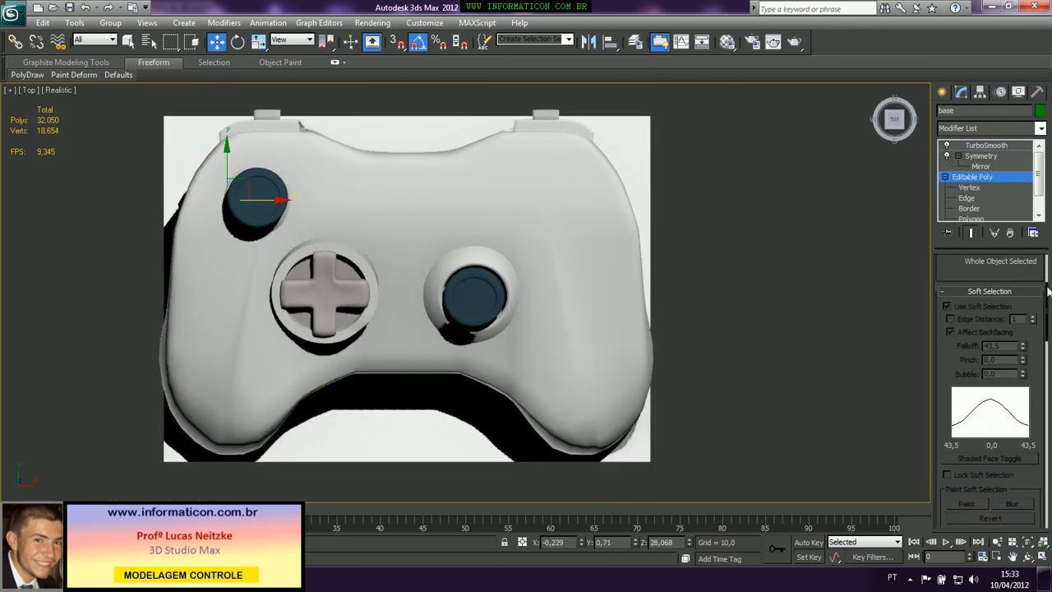
pyautogui.moveTo(1047, 292)
pyautogui.mouseDown()
pyautogui.moveTo(1047, 361)
pyautogui.moveTo(1048, 352)
pyautogui.mouseUp()
pyautogui.click(1015, 369)
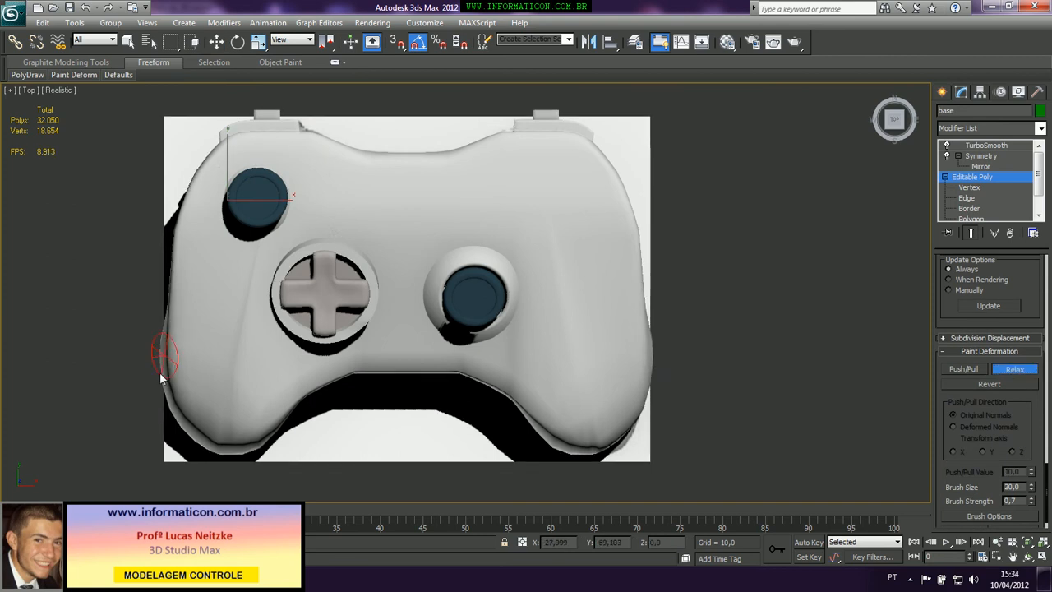
pyautogui.moveTo(161, 374)
pyautogui.mouseDown()
pyautogui.moveTo(174, 305)
pyautogui.moveTo(163, 359)
pyautogui.mouseUp()
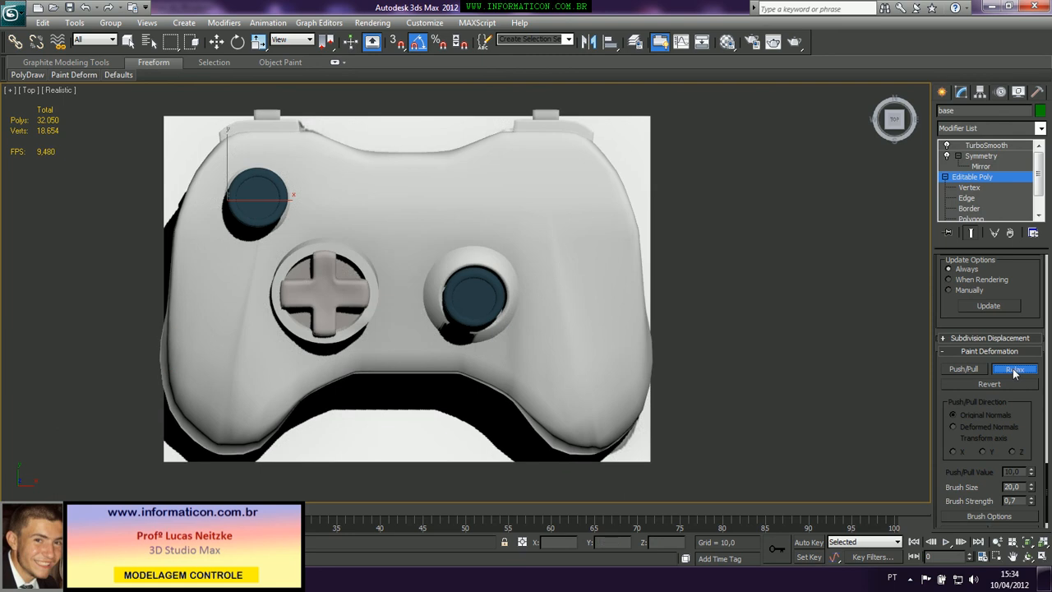
pyautogui.click(1014, 373)
# Smooth the lower outer side of the left grip in the perspective view with the Relax brush
pyautogui.press('p')
pyautogui.scroll(-4, 258, 321)
pyautogui.keyDown('alt'); pyautogui.moveTo(258, 321); pyautogui.dragTo(327, 299, button='middle'); pyautogui.keyUp('alt')
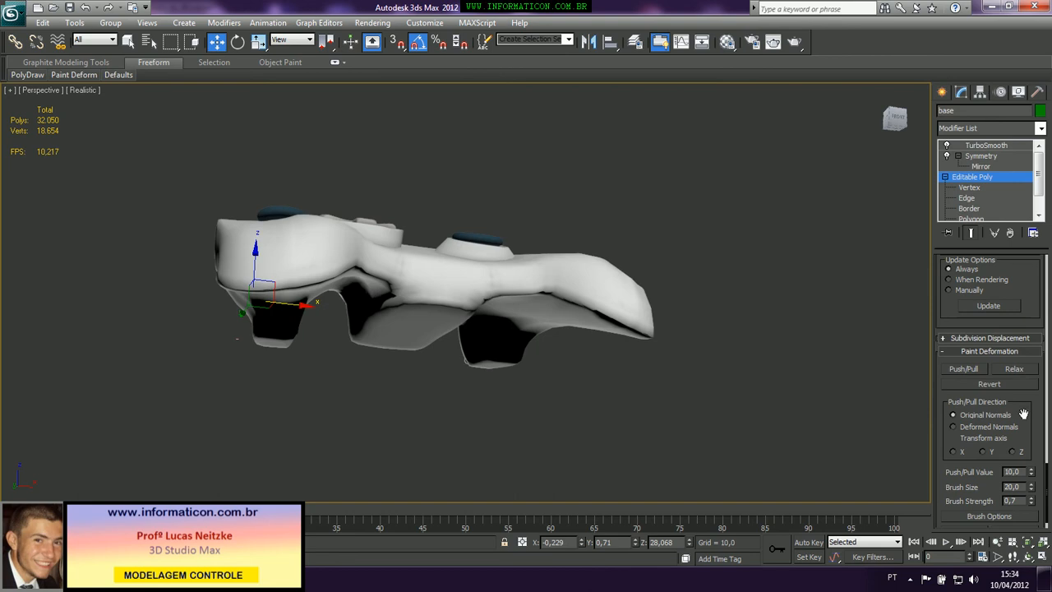
pyautogui.click(1015, 369)
pyautogui.keyDown('alt'); pyautogui.moveTo(254, 294); pyautogui.dragTo(244, 282, button='middle'); pyautogui.keyUp('alt')
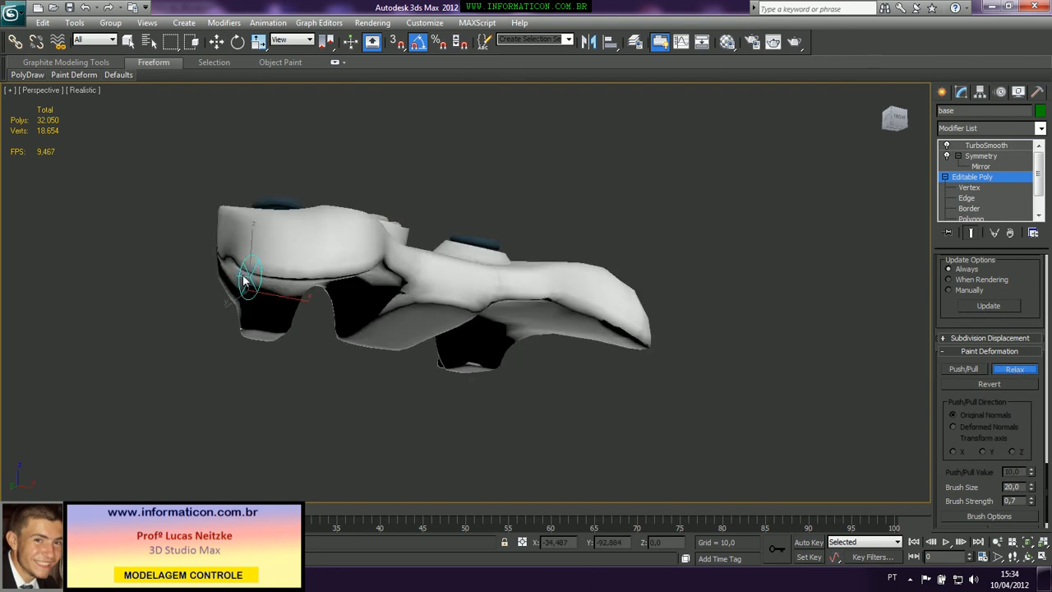
pyautogui.moveTo(249, 270)
pyautogui.mouseDown()
pyautogui.moveTo(282, 265)
pyautogui.moveTo(238, 269)
pyautogui.moveTo(294, 268)
pyautogui.moveTo(238, 278)
pyautogui.mouseUp()
pyautogui.keyDown('alt'); pyautogui.moveTo(220, 285); pyautogui.dragTo(227, 272, button='middle'); pyautogui.keyUp('alt')
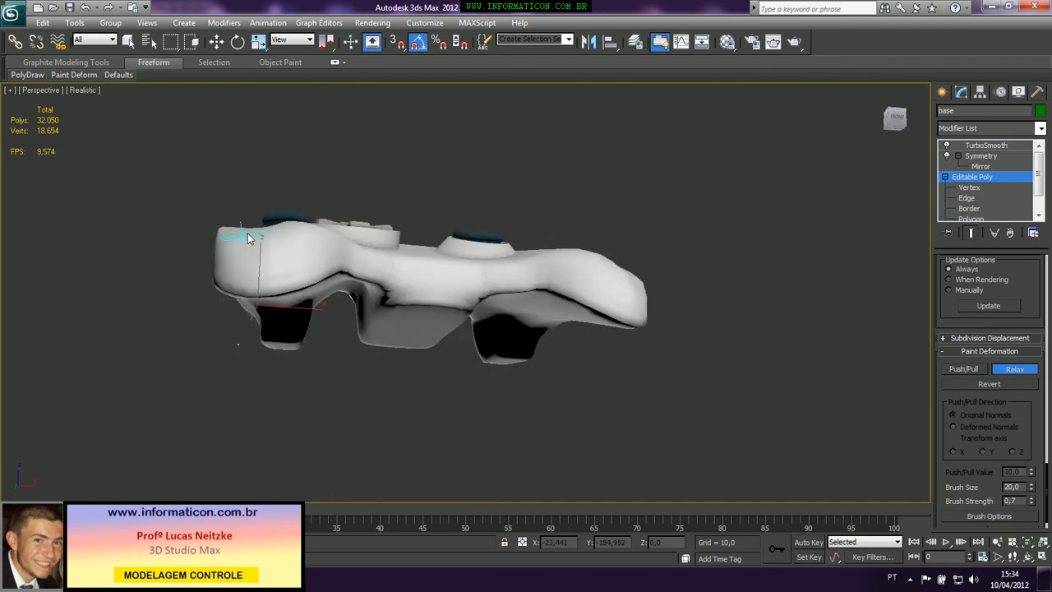
# Smooth the top and front surfaces of the controller body around the left grip with the Relax brush from several angles
pyautogui.keyDown('alt'); pyautogui.moveTo(285, 236); pyautogui.dragTo(271, 331, button='middle'); pyautogui.keyUp('alt')
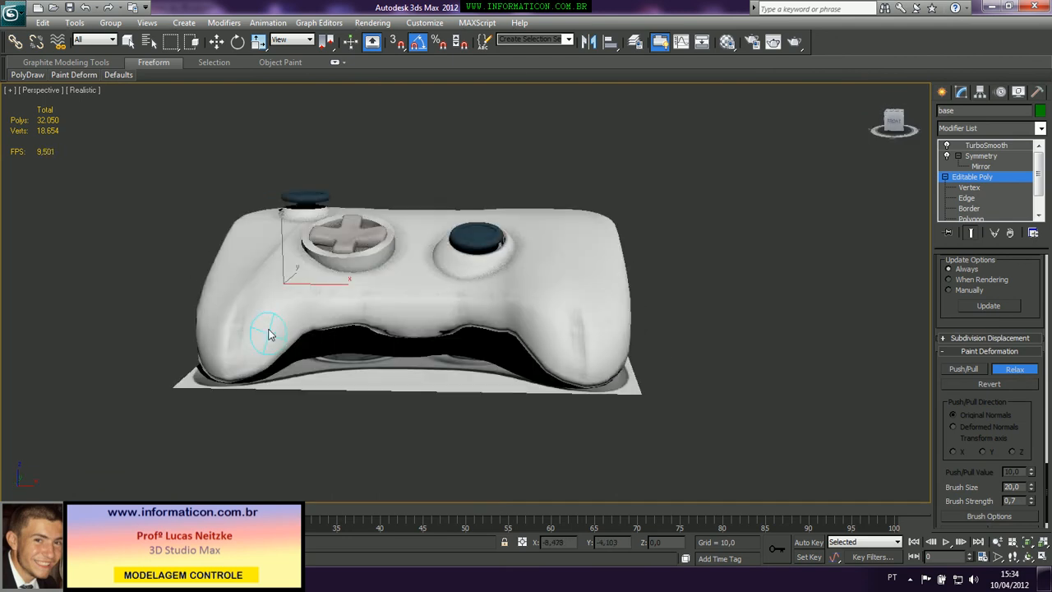
pyautogui.moveTo(236, 305)
pyautogui.mouseDown()
pyautogui.moveTo(259, 282)
pyautogui.moveTo(242, 298)
pyautogui.moveTo(235, 326)
pyautogui.moveTo(254, 320)
pyautogui.moveTo(238, 337)
pyautogui.moveTo(235, 305)
pyautogui.mouseUp()
pyautogui.moveTo(235, 305)
pyautogui.keyDown('alt'); pyautogui.mouseDown(button='middle')
pyautogui.moveTo(317, 301)
pyautogui.moveTo(299, 278)
pyautogui.mouseUp(button='middle'); pyautogui.keyUp('alt')
pyautogui.moveTo(271, 244)
pyautogui.mouseDown()
pyautogui.moveTo(307, 261)
pyautogui.moveTo(275, 240)
pyautogui.moveTo(256, 277)
pyautogui.moveTo(255, 267)
pyautogui.mouseUp()
pyautogui.keyDown('alt'); pyautogui.moveTo(258, 254); pyautogui.dragTo(268, 282, button='middle'); pyautogui.keyUp('alt')
pyautogui.moveTo(268, 281)
pyautogui.mouseDown()
pyautogui.moveTo(271, 243)
pyautogui.moveTo(286, 307)
pyautogui.moveTo(275, 301)
pyautogui.moveTo(294, 301)
pyautogui.moveTo(283, 303)
pyautogui.mouseUp()
pyautogui.moveTo(284, 303)
pyautogui.keyDown('alt'); pyautogui.mouseDown(button='middle')
pyautogui.moveTo(300, 254)
pyautogui.moveTo(329, 246)
pyautogui.moveTo(357, 268)
pyautogui.mouseUp(button='middle'); pyautogui.keyUp('alt')
pyautogui.moveTo(356, 268)
pyautogui.mouseDown()
pyautogui.moveTo(351, 303)
pyautogui.moveTo(364, 262)
pyautogui.moveTo(352, 287)
pyautogui.mouseUp()
pyautogui.moveTo(353, 287)
pyautogui.keyDown('alt'); pyautogui.mouseDown(button='middle')
pyautogui.moveTo(324, 287)
pyautogui.moveTo(291, 312)
pyautogui.mouseUp(button='middle'); pyautogui.keyUp('alt')
pyautogui.moveTo(291, 312)
pyautogui.mouseDown()
pyautogui.moveTo(287, 329)
pyautogui.moveTo(383, 312)
pyautogui.moveTo(317, 321)
pyautogui.moveTo(287, 348)
pyautogui.moveTo(313, 349)
pyautogui.moveTo(319, 337)
pyautogui.mouseUp()
pyautogui.moveTo(318, 337)
pyautogui.keyDown('alt'); pyautogui.mouseDown(button='middle')
pyautogui.moveTo(303, 245)
pyautogui.moveTo(245, 194)
pyautogui.moveTo(258, 287)
pyautogui.mouseUp(button='middle'); pyautogui.keyUp('alt')
pyautogui.moveTo(258, 287)
pyautogui.mouseDown()
pyautogui.moveTo(235, 299)
pyautogui.moveTo(247, 276)
pyautogui.mouseUp()
pyautogui.keyDown('alt'); pyautogui.moveTo(247, 276); pyautogui.dragTo(292, 324, button='middle'); pyautogui.keyUp('alt')
pyautogui.moveTo(259, 301)
pyautogui.mouseDown()
pyautogui.moveTo(272, 267)
pyautogui.moveTo(235, 317)
pyautogui.moveTo(246, 307)
pyautogui.mouseUp()
pyautogui.moveTo(245, 307)
pyautogui.keyDown('alt'); pyautogui.mouseDown(button='middle')
pyautogui.moveTo(409, 298)
pyautogui.moveTo(413, 309)
pyautogui.moveTo(552, 353)
pyautogui.moveTo(606, 345)
pyautogui.mouseUp(button='middle'); pyautogui.keyUp('alt')
pyautogui.moveTo(606, 345)
pyautogui.mouseDown()
pyautogui.moveTo(607, 335)
pyautogui.moveTo(578, 386)
pyautogui.moveTo(552, 371)
pyautogui.moveTo(578, 311)
pyautogui.moveTo(630, 333)
pyautogui.moveTo(584, 314)
pyautogui.moveTo(525, 372)
pyautogui.moveTo(598, 360)
pyautogui.mouseUp()
pyautogui.keyDown('alt'); pyautogui.moveTo(598, 360); pyautogui.dragTo(436, 331, button='middle'); pyautogui.keyUp('alt')
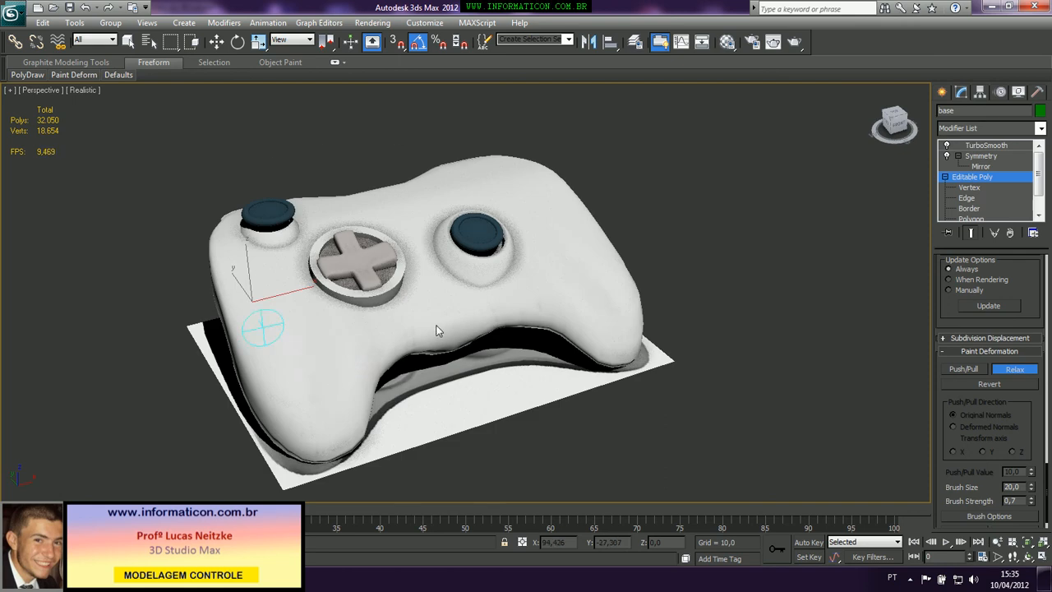
pyautogui.moveTo(333, 378); pyautogui.dragTo(301, 334)
pyautogui.keyDown('alt'); pyautogui.moveTo(300, 334); pyautogui.dragTo(256, 299, button='middle'); pyautogui.keyUp('alt')
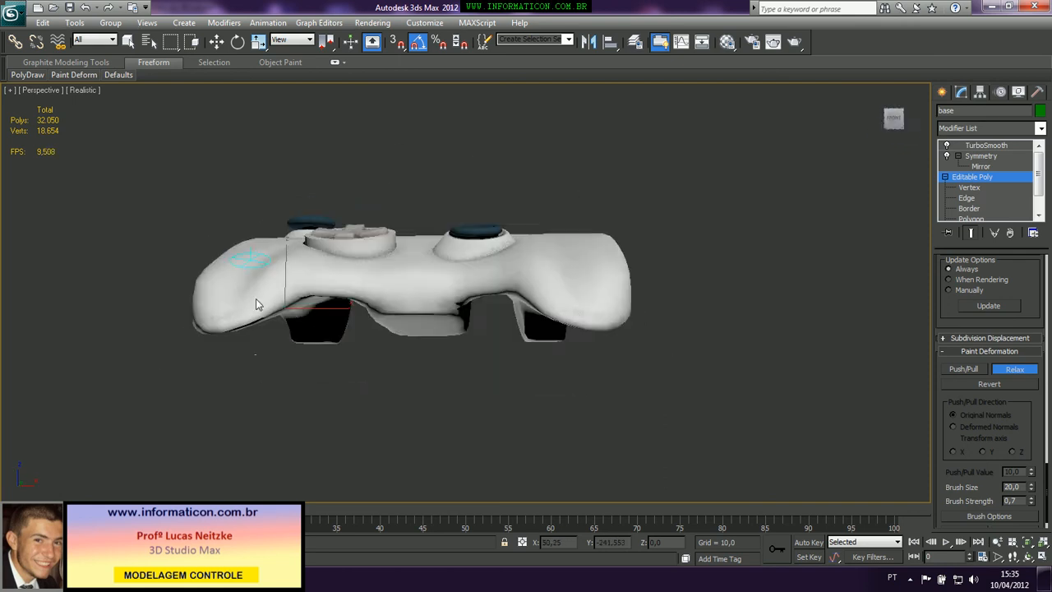
pyautogui.moveTo(268, 276)
pyautogui.mouseDown()
pyautogui.moveTo(282, 252)
pyautogui.moveTo(261, 277)
pyautogui.moveTo(219, 290)
pyautogui.moveTo(272, 276)
pyautogui.mouseUp()
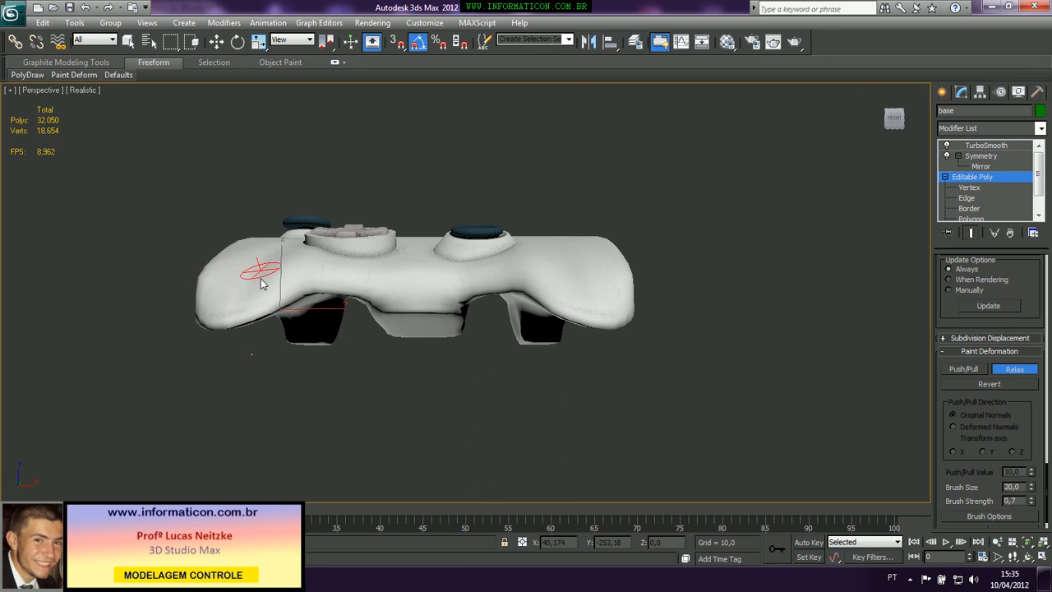
pyautogui.keyDown('alt'); pyautogui.moveTo(287, 304); pyautogui.dragTo(403, 334, button='middle'); pyautogui.keyUp('alt')
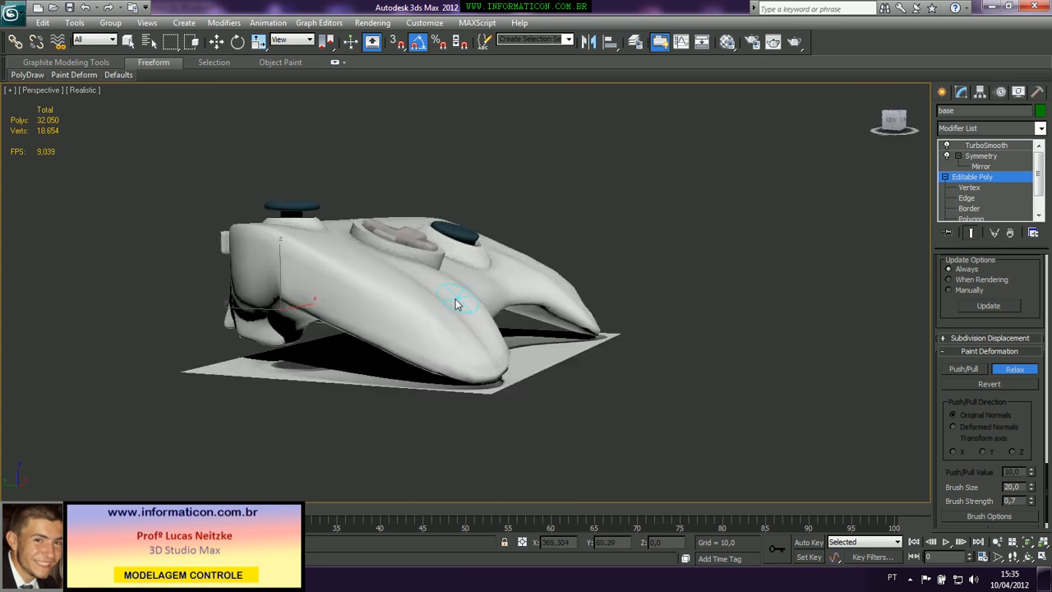
# Relax the outer side of the controller body and the area beside the left shoulder buttons
pyautogui.keyDown('alt'); pyautogui.moveTo(458, 300); pyautogui.dragTo(585, 382, button='middle'); pyautogui.keyUp('alt')
pyautogui.keyDown('alt'); pyautogui.moveTo(453, 369); pyautogui.dragTo(368, 323, button='middle'); pyautogui.keyUp('alt')
pyautogui.moveTo(236, 227)
pyautogui.mouseDown()
pyautogui.moveTo(205, 278)
pyautogui.moveTo(210, 262)
pyautogui.mouseUp()
pyautogui.keyDown('alt'); pyautogui.moveTo(246, 276); pyautogui.dragTo(367, 285, button='middle'); pyautogui.keyUp('alt')
pyautogui.moveTo(413, 282); pyautogui.dragTo(407, 269)
pyautogui.moveTo(407, 269)
pyautogui.keyDown('alt'); pyautogui.mouseDown(button='middle')
pyautogui.moveTo(408, 226)
pyautogui.moveTo(346, 157)
pyautogui.mouseUp(button='middle'); pyautogui.keyUp('alt')
pyautogui.moveTo(345, 157)
pyautogui.mouseDown()
pyautogui.moveTo(329, 136)
pyautogui.moveTo(322, 169)
pyautogui.moveTo(336, 147)
pyautogui.moveTo(352, 177)
pyautogui.mouseUp()
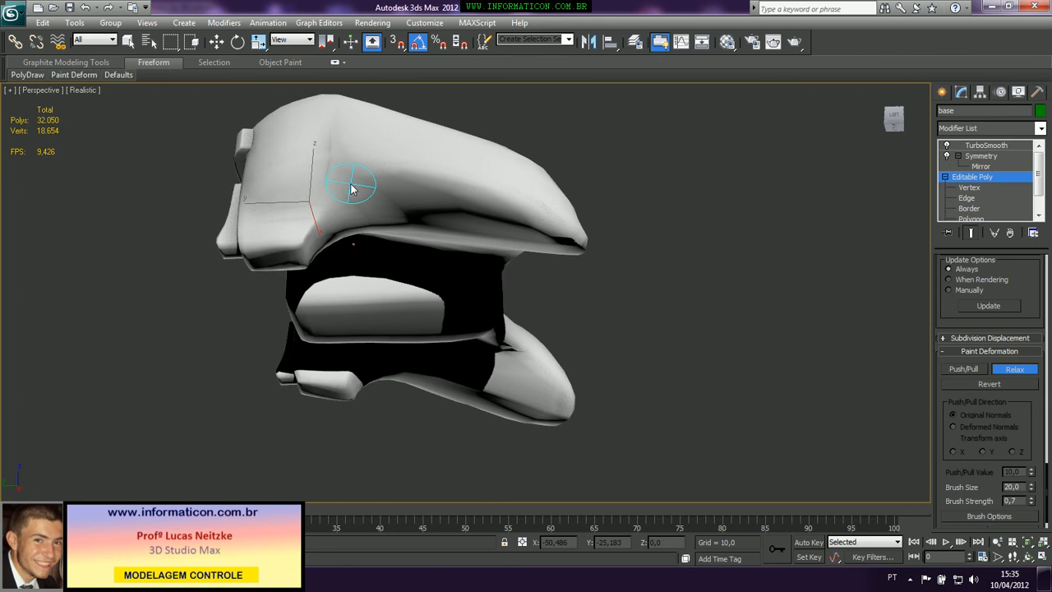
# Relax the upper outer corner of the controller body beside the shoulder button in the back view
pyautogui.moveTo(347, 183)
pyautogui.keyDown('alt'); pyautogui.mouseDown(button='middle')
pyautogui.moveTo(368, 222)
pyautogui.moveTo(475, 231)
pyautogui.moveTo(472, 251)
pyautogui.moveTo(445, 229)
pyautogui.moveTo(629, 278)
pyautogui.moveTo(617, 275)
pyautogui.moveTo(595, 236)
pyautogui.mouseUp(button='middle'); pyautogui.keyUp('alt')
pyautogui.press('v')
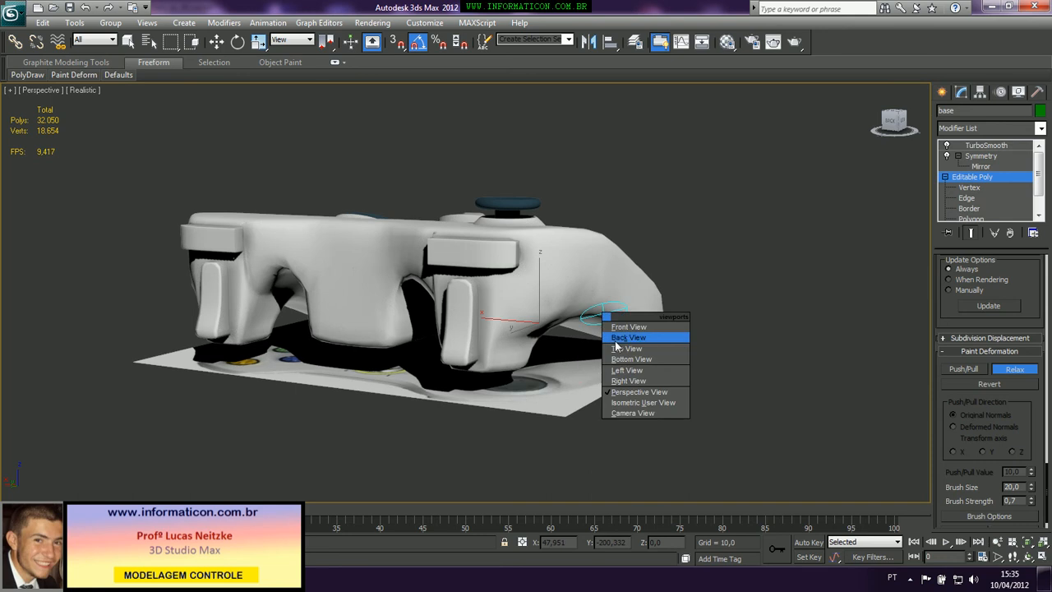
pyautogui.click(612, 336)
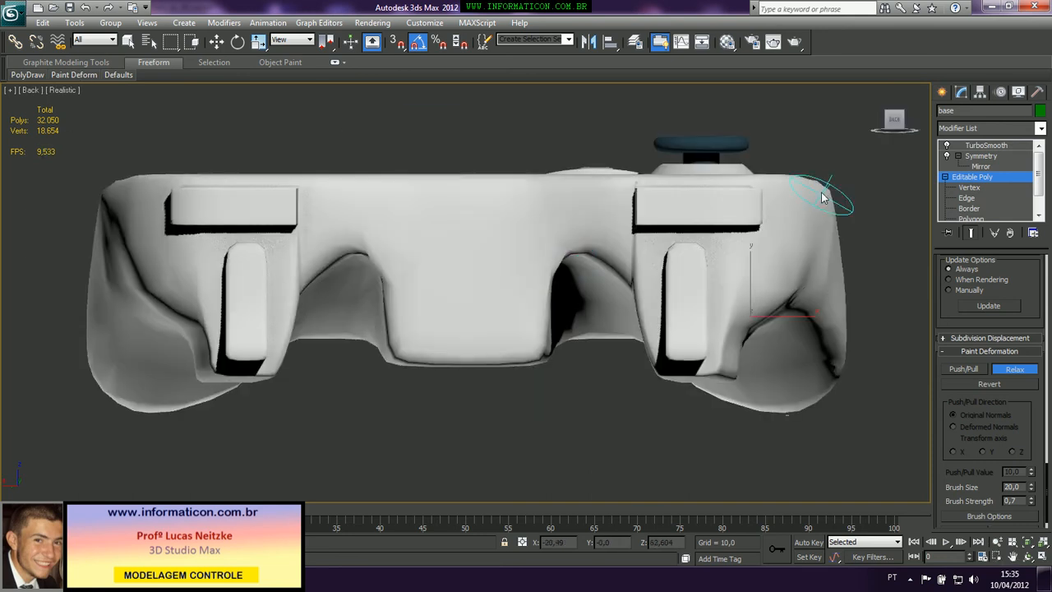
pyautogui.moveTo(815, 192)
pyautogui.mouseDown()
pyautogui.moveTo(825, 257)
pyautogui.moveTo(808, 241)
pyautogui.mouseUp()
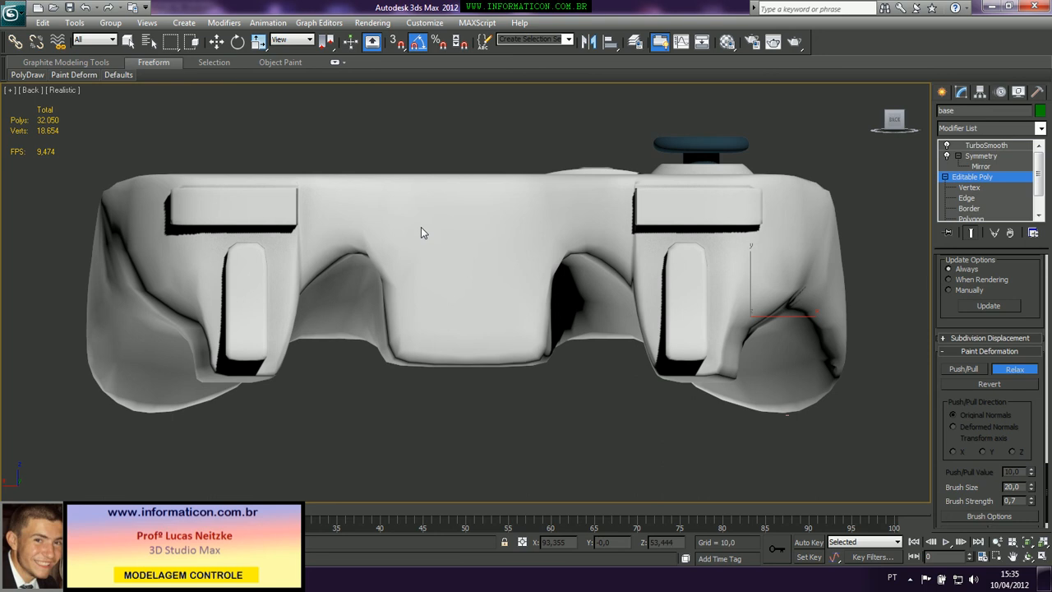
# Stop the Relax brush and switch the controller body to vertex editing with soft selection in the left view
pyautogui.press('l')
pyautogui.scroll(-3, 522, 297)
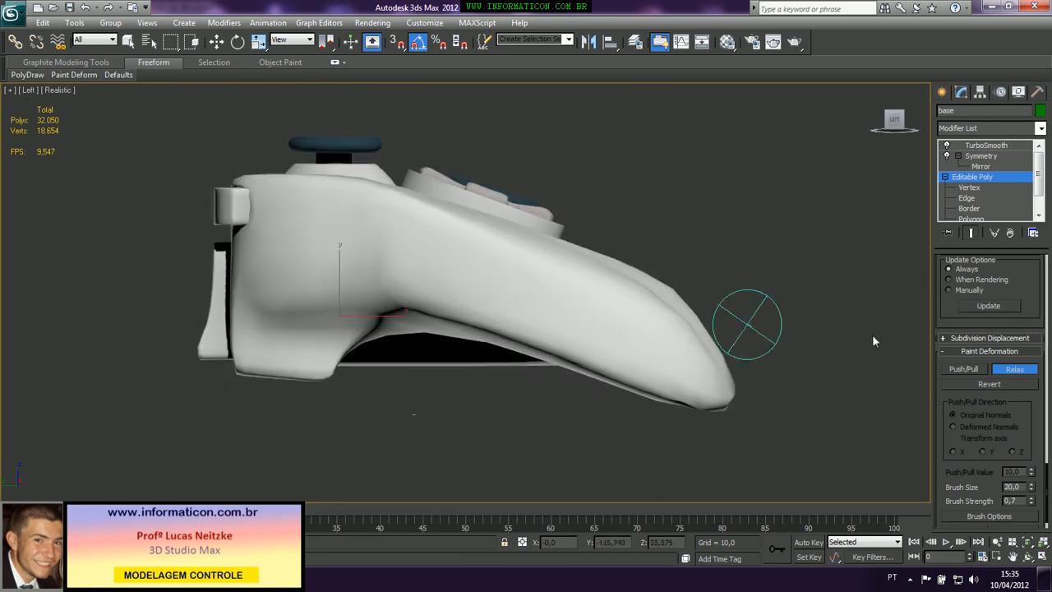
pyautogui.click(1008, 369)
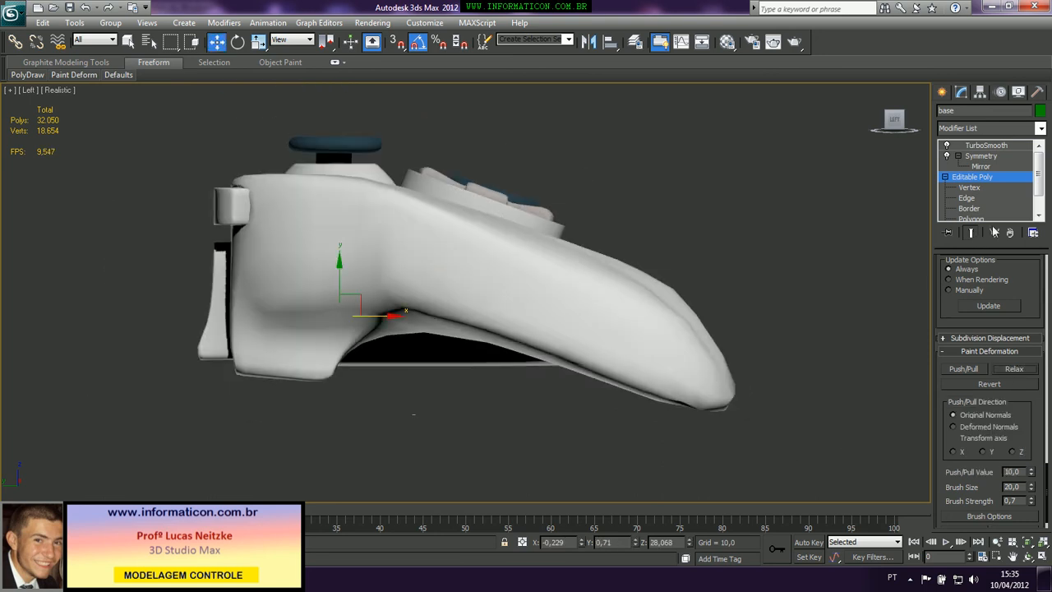
pyautogui.click(970, 198)
pyautogui.press('1')
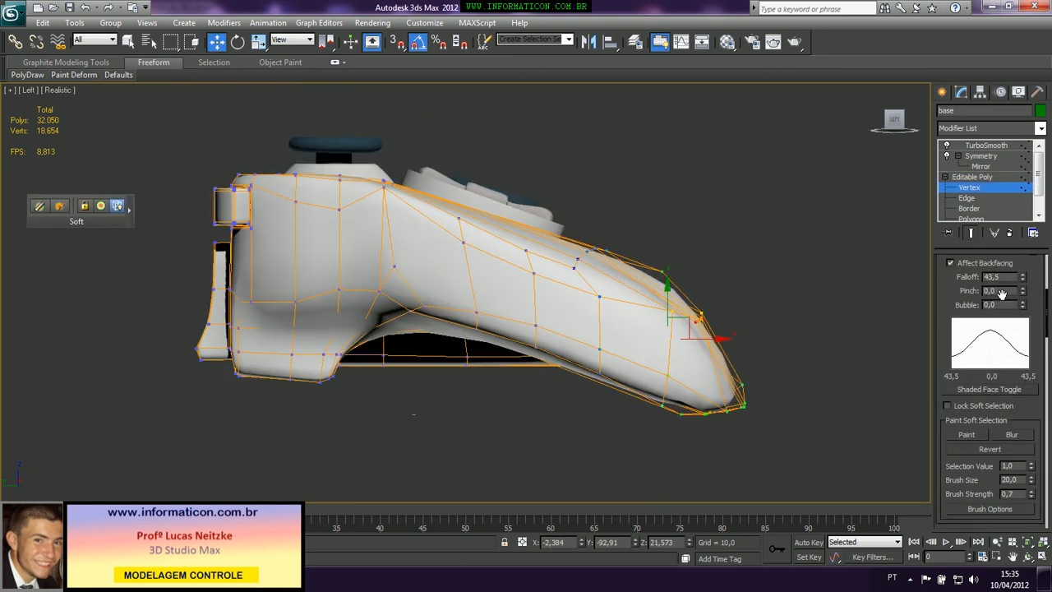
pyautogui.scroll(3, 1049, 323)
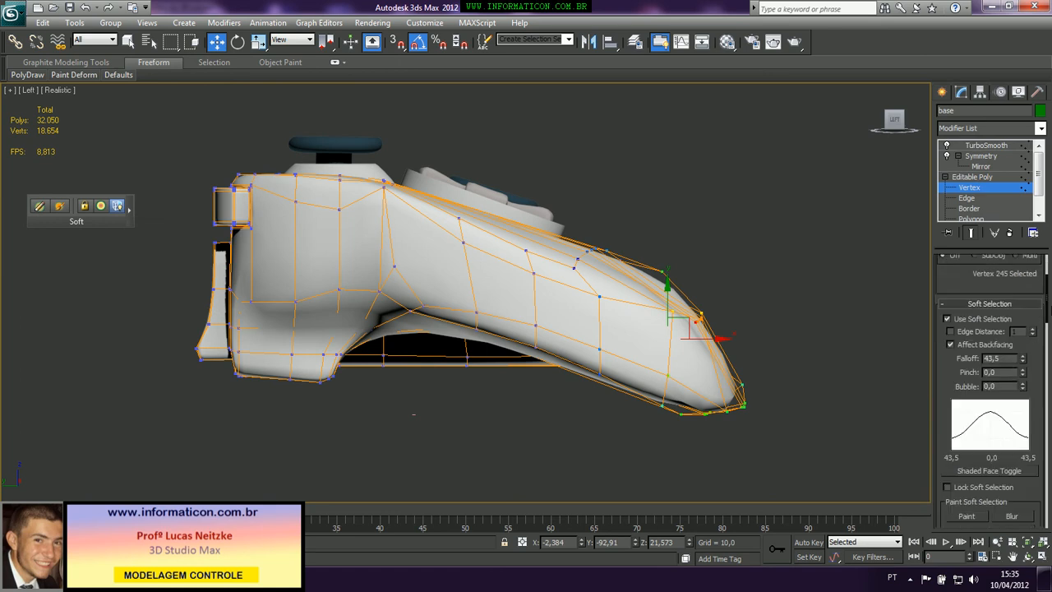
pyautogui.scroll(-1, 1016, 310)
pyautogui.click(663, 406)
pyautogui.moveTo(673, 344); pyautogui.dragTo(665, 321)
pyautogui.hotkey('ctrl', 'z')
pyautogui.hotkey('ctrl', 'z')
# Reshape the grip in the left view with soft selection, pulling its underside vertices toward the shoulder buttons and adjusting its upper edge
pyautogui.moveTo(763, 435); pyautogui.dragTo(699, 389)
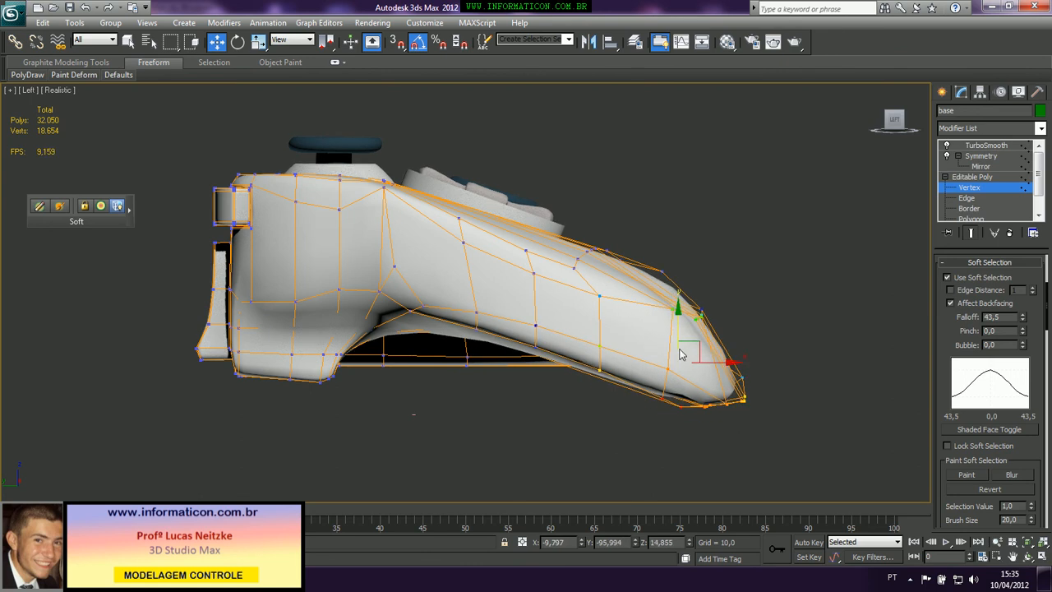
pyautogui.moveTo(692, 344); pyautogui.dragTo(662, 346)
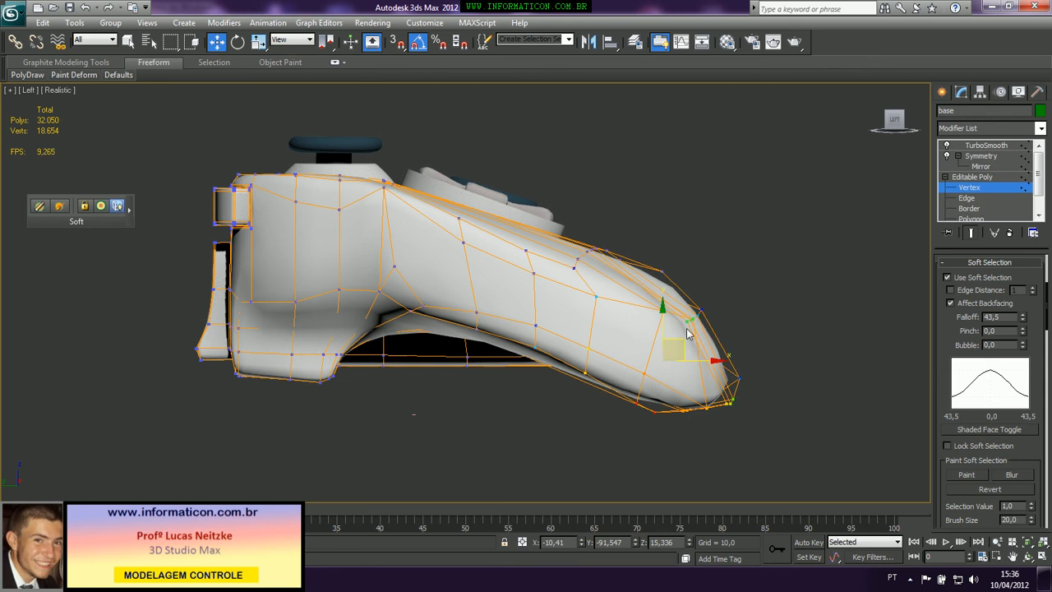
pyautogui.click(662, 273)
pyautogui.moveTo(649, 251); pyautogui.dragTo(644, 234)
pyautogui.click(585, 375)
pyautogui.moveTo(621, 320); pyautogui.dragTo(576, 334)
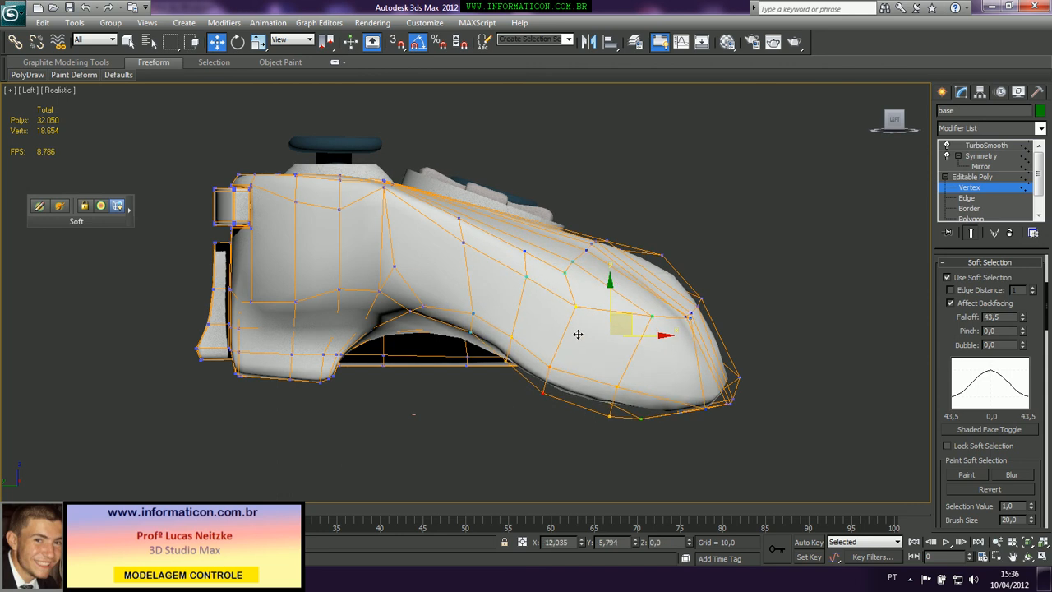
pyautogui.click(660, 256)
pyautogui.moveTo(658, 272); pyautogui.dragTo(646, 273)
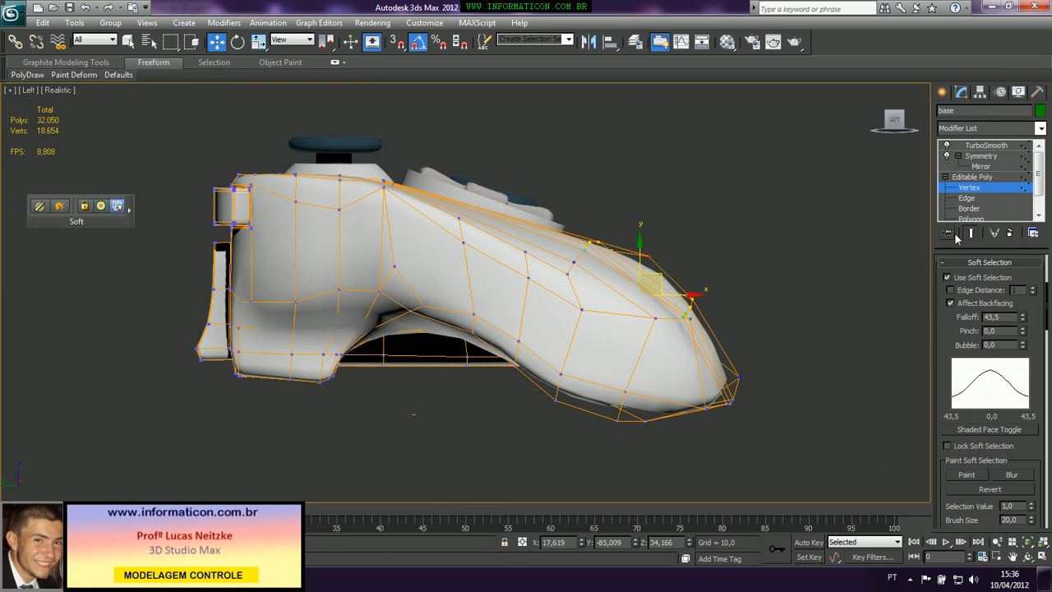
# Check the reshaped grip in the perspective view, with and without the end result of the modifier stack
pyautogui.press('p')
pyautogui.press('z')
pyautogui.scroll(-5, 649, 283)
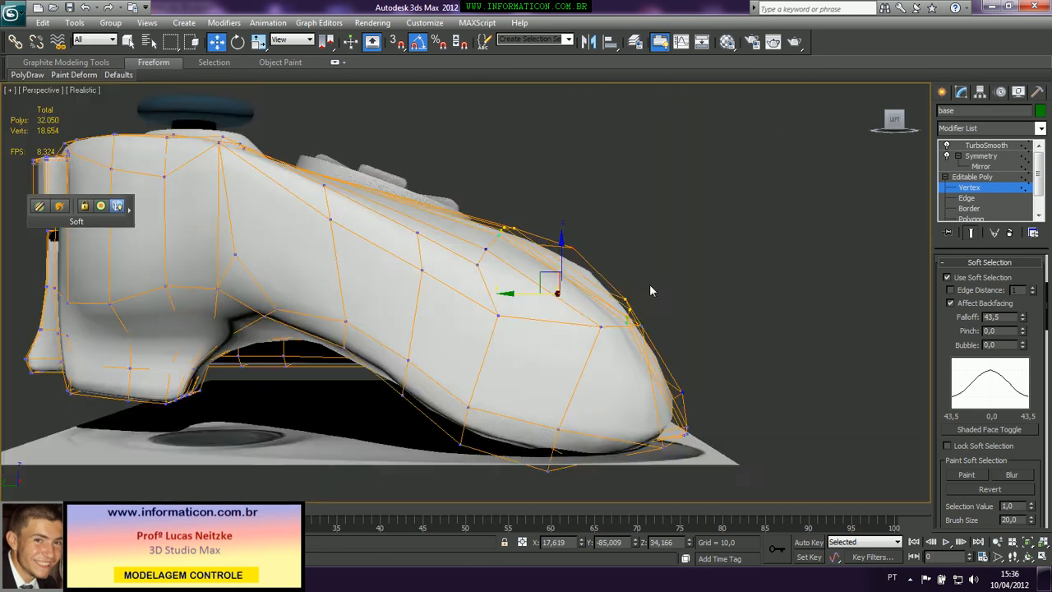
pyautogui.keyDown('alt'); pyautogui.moveTo(605, 278); pyautogui.dragTo(448, 300, button='middle'); pyautogui.keyUp('alt')
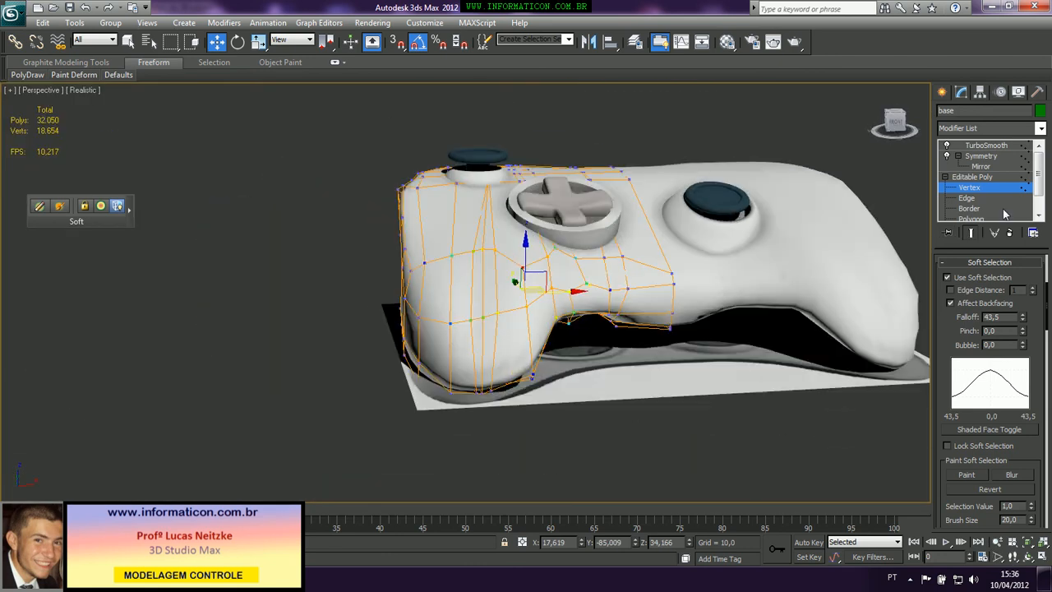
pyautogui.click(975, 232)
pyautogui.press('z')
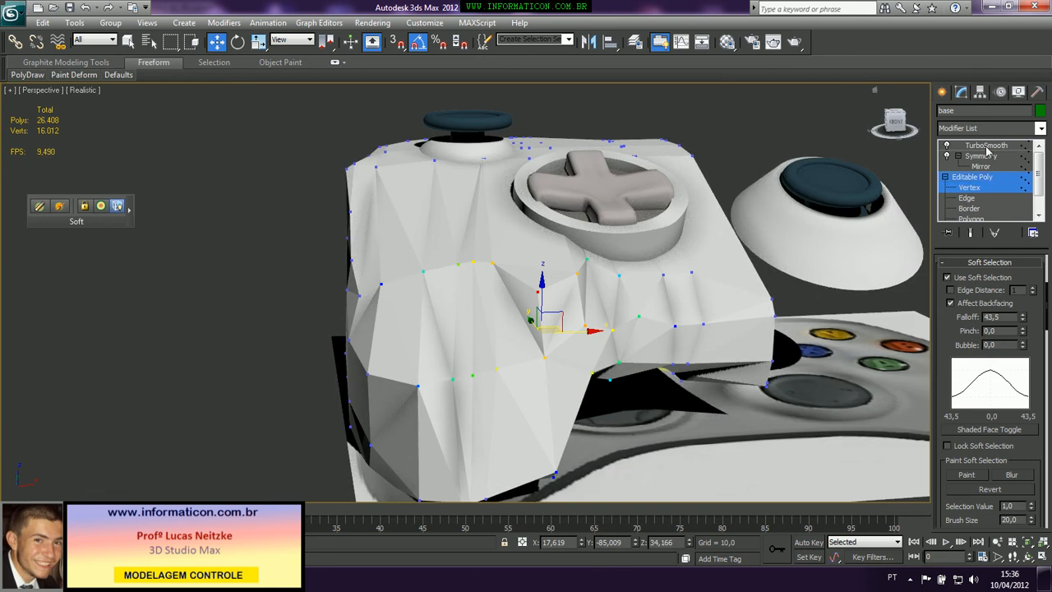
# Return the controller body to its TurboSmooth level, deselect it and review the whole controller in perspective
pyautogui.click(989, 146)
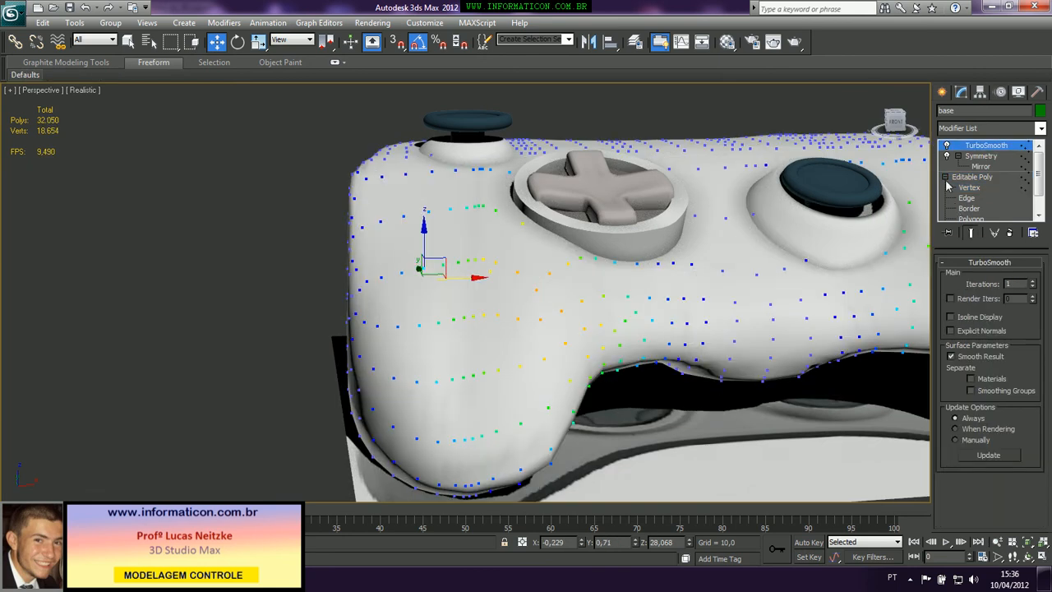
pyautogui.press('z')
pyautogui.click(978, 187)
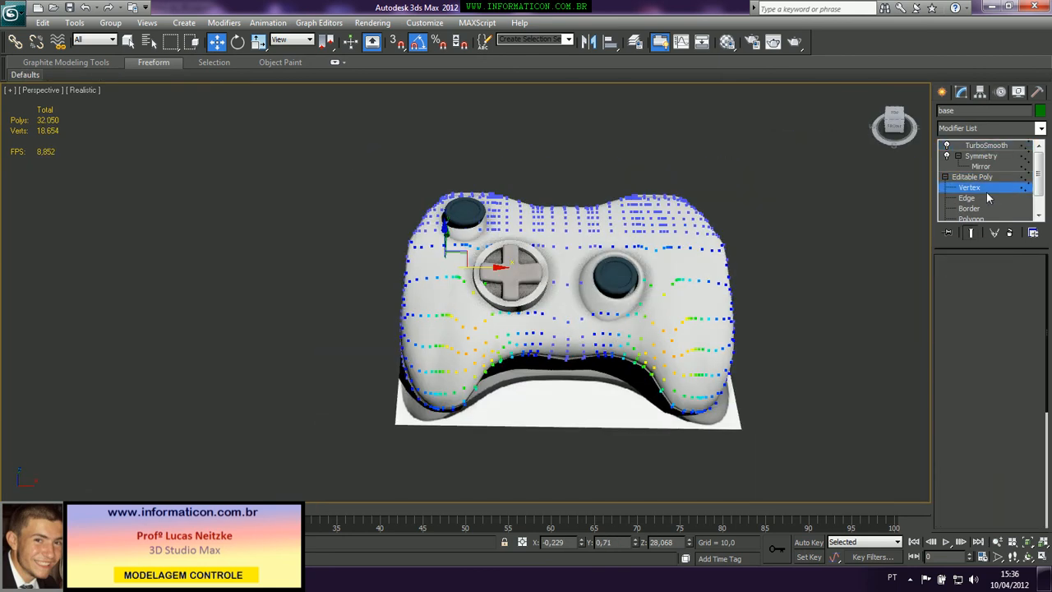
pyautogui.click(986, 145)
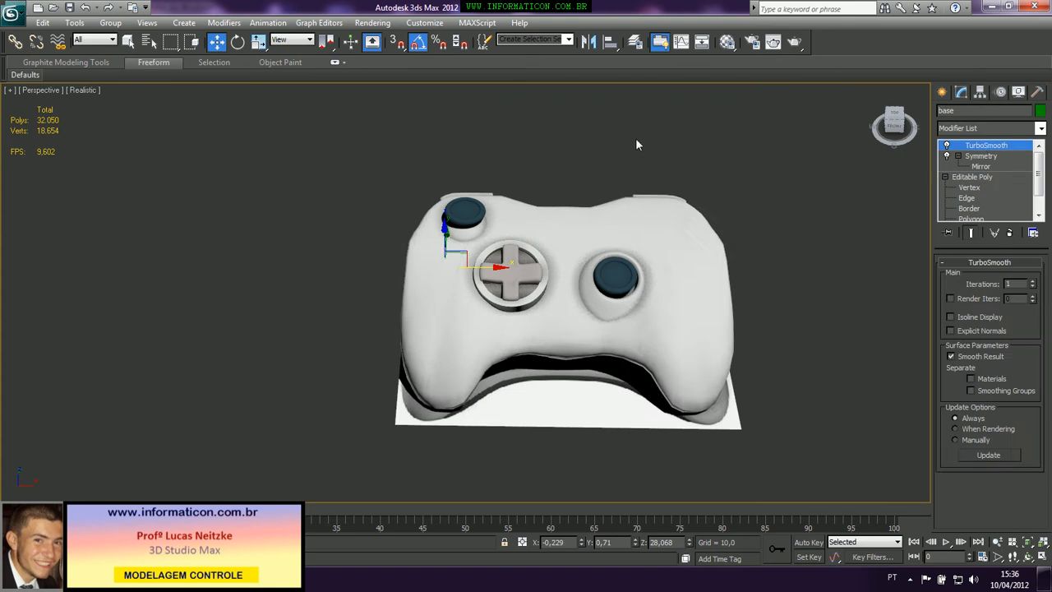
pyautogui.click(636, 139)
pyautogui.keyDown('alt'); pyautogui.moveTo(686, 247); pyautogui.dragTo(649, 245, button='middle'); pyautogui.keyUp('alt')
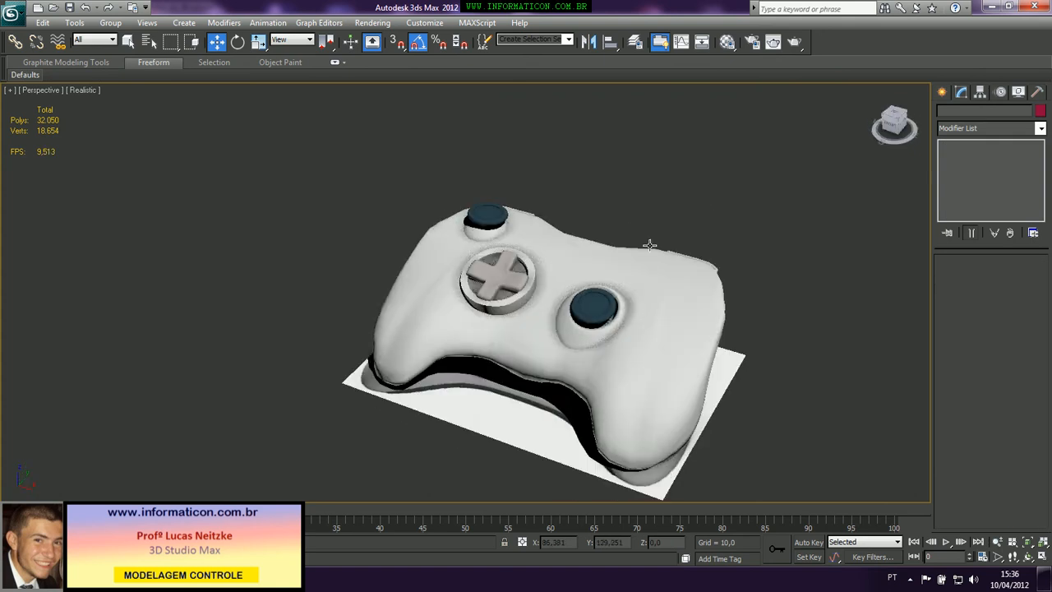
# Compare the body with the reference image in the top view and check the obj_duvidas layer by toggling its visibility
pyautogui.press('t')
pyautogui.click(540, 272)
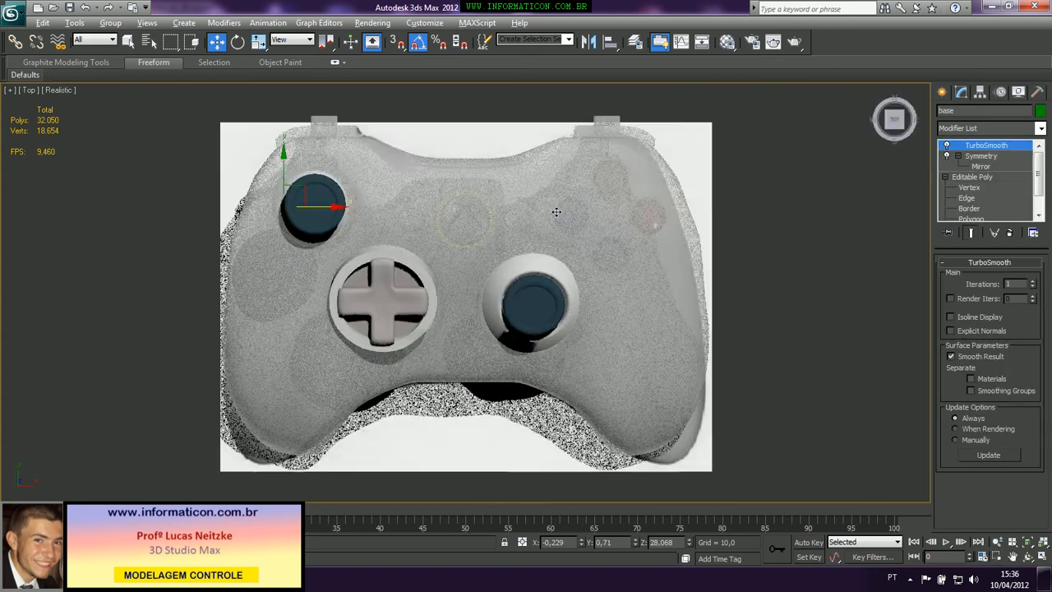
pyautogui.click(790, 244)
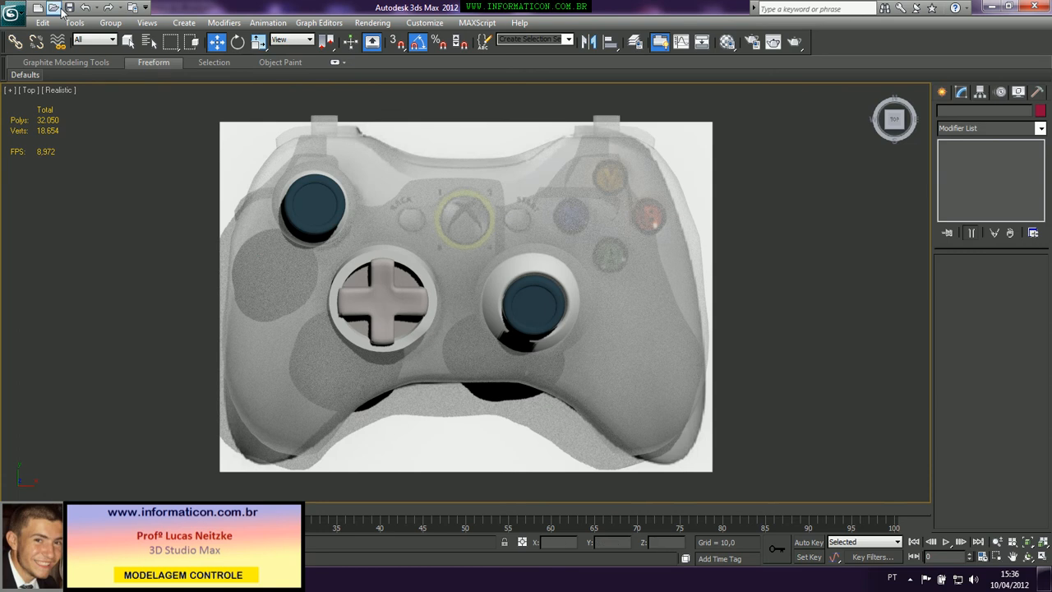
pyautogui.click(636, 45)
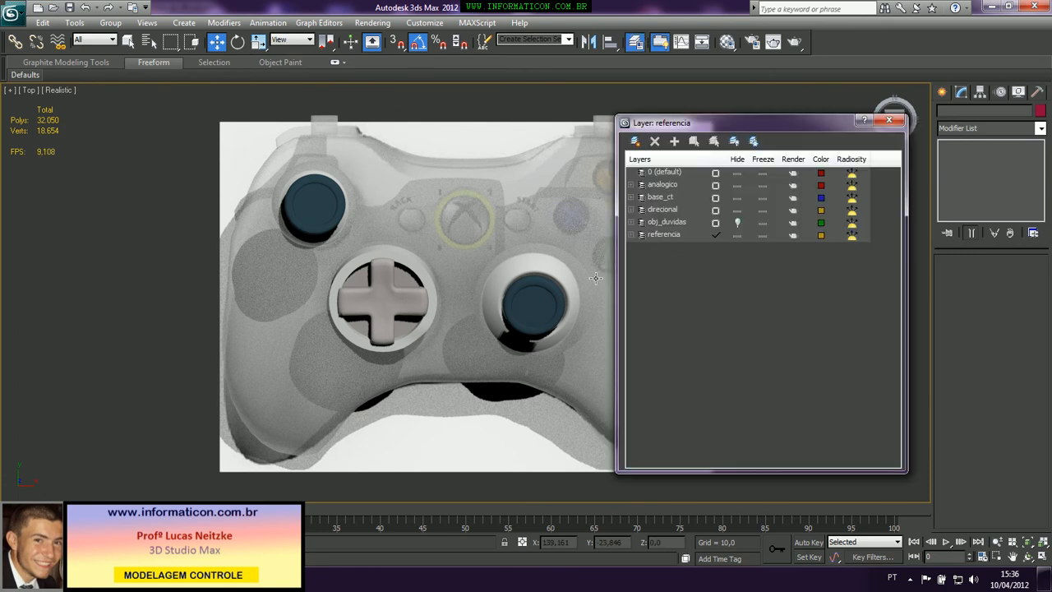
pyautogui.click(739, 223)
pyautogui.click(738, 223)
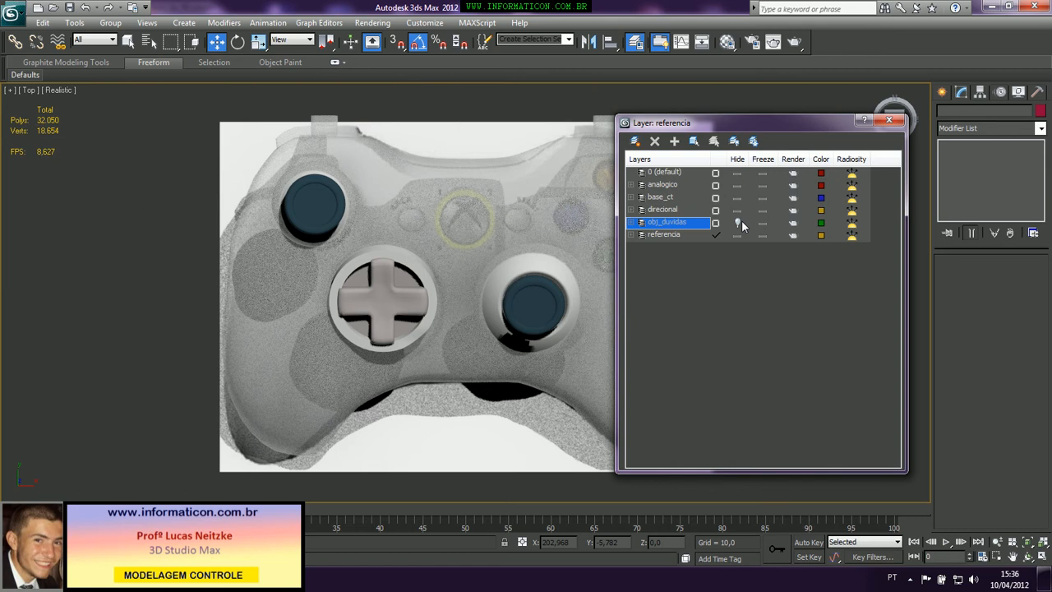
# Unfreeze the Plane001 reference image in the referencia layer
pyautogui.click(632, 236)
pyautogui.click(654, 247)
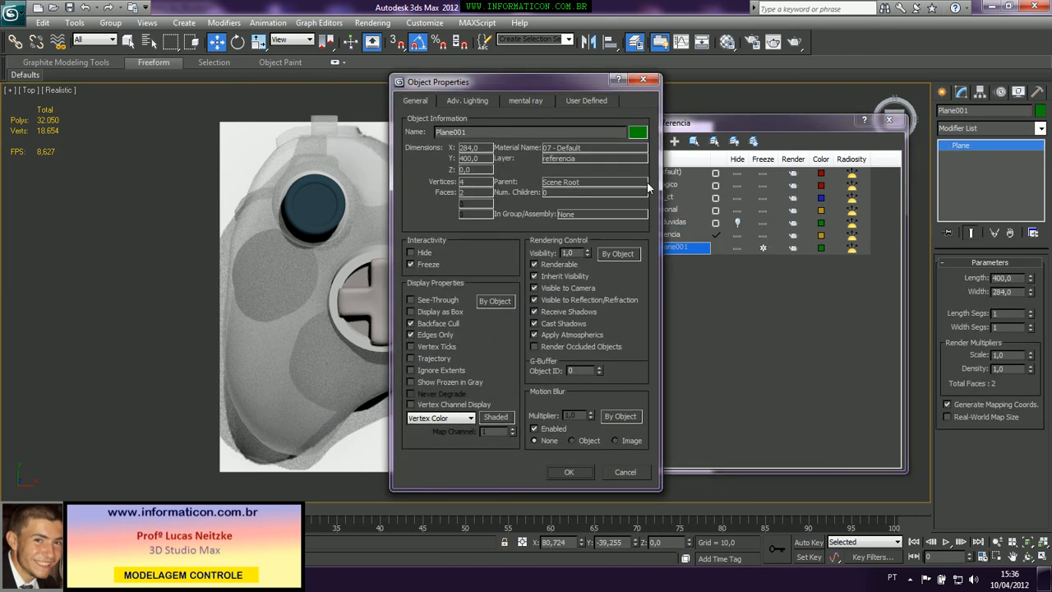
pyautogui.click(643, 80)
pyautogui.rightClick(674, 247)
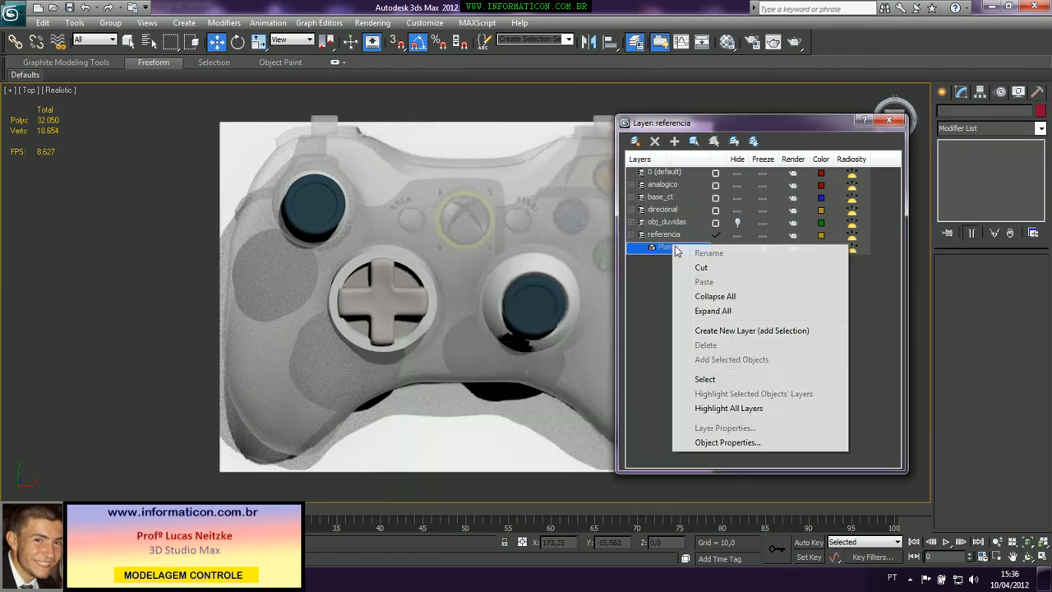
pyautogui.click(643, 332)
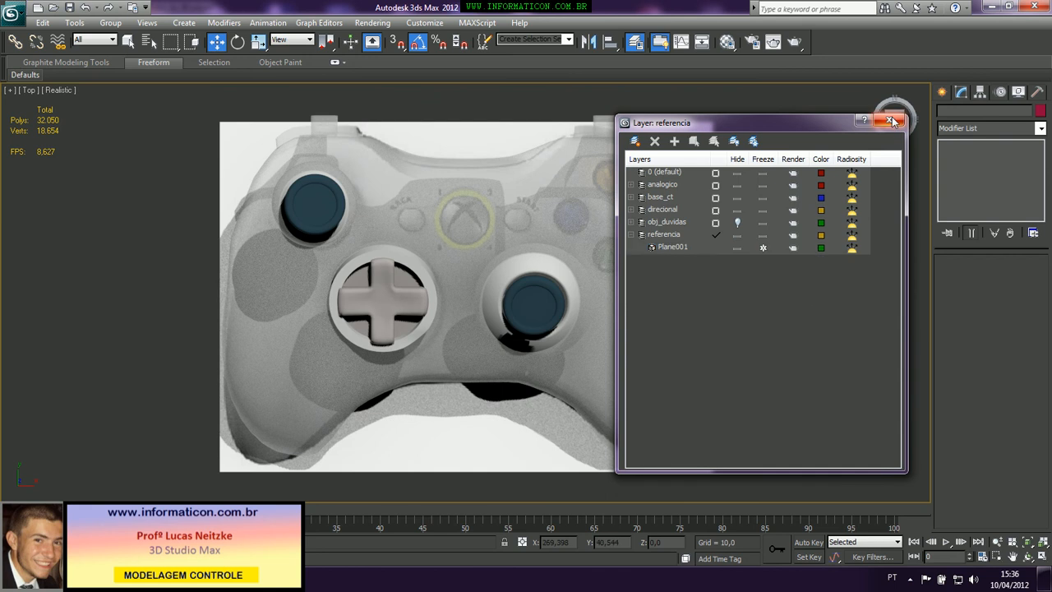
pyautogui.click(694, 247)
pyautogui.click(887, 122)
# Clone the reference image plane as one independent copy, placed about 232 units away along the negative X axis
pyautogui.click(662, 195)
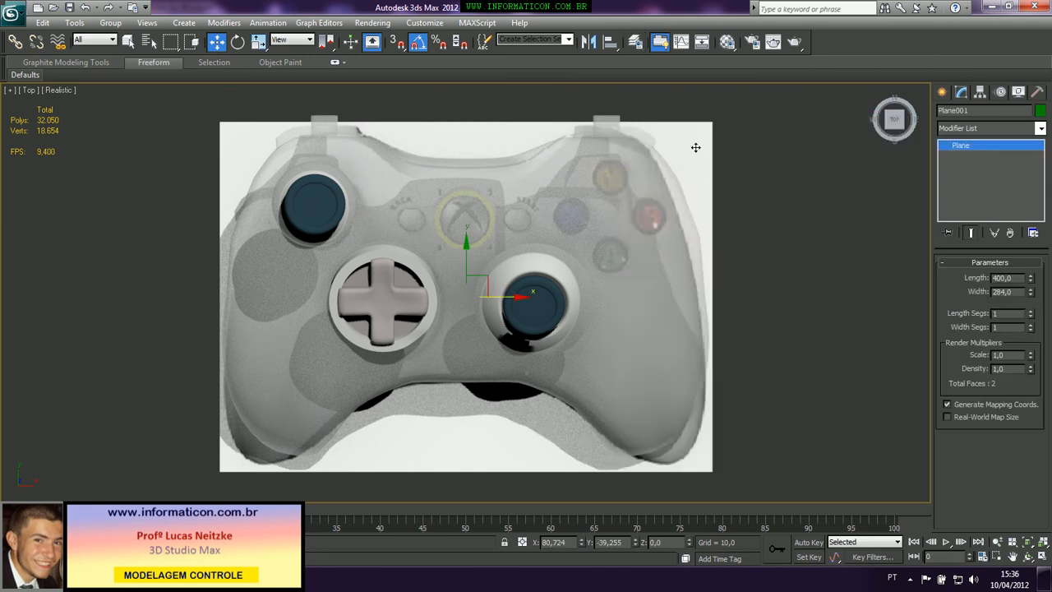
pyautogui.press('z')
pyautogui.moveTo(514, 296)
pyautogui.keyDown('shift'); pyautogui.mouseDown()
pyautogui.moveTo(169, 294)
pyautogui.moveTo(142, 282)
pyautogui.mouseUp(); pyautogui.keyUp('shift')
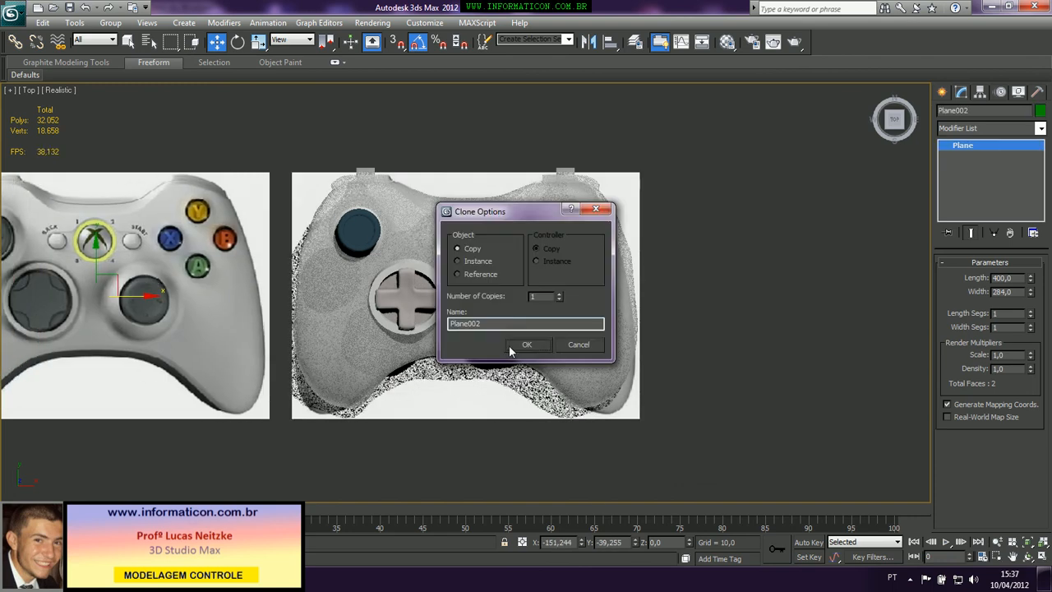
pyautogui.click(512, 348)
pyautogui.scroll(2, 555, 337)
pyautogui.scroll(-2, 555, 337)
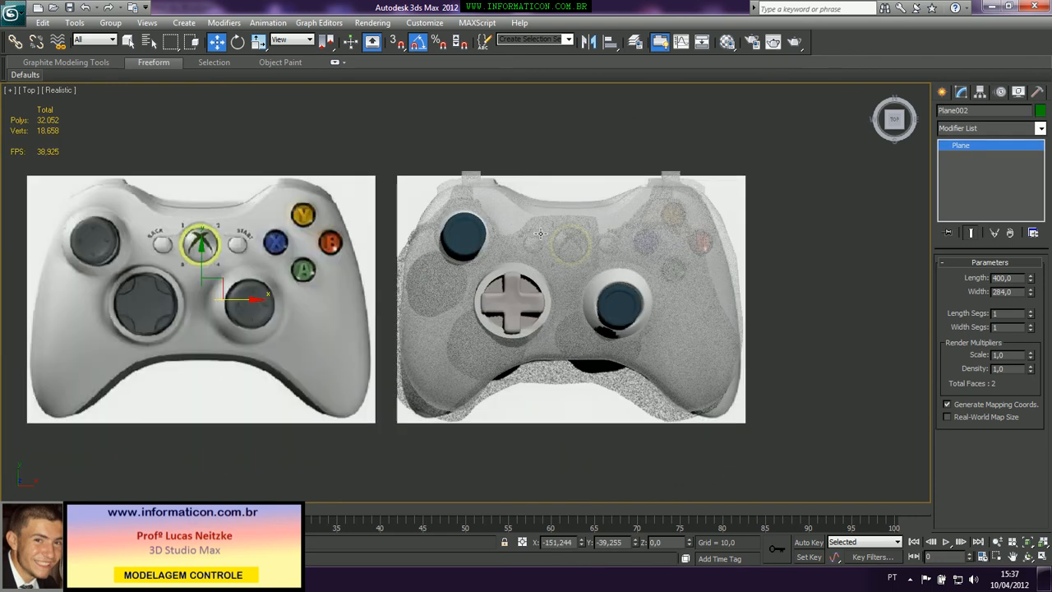
# Freeze the referencia layer containing both reference image planes
pyautogui.click(611, 214)
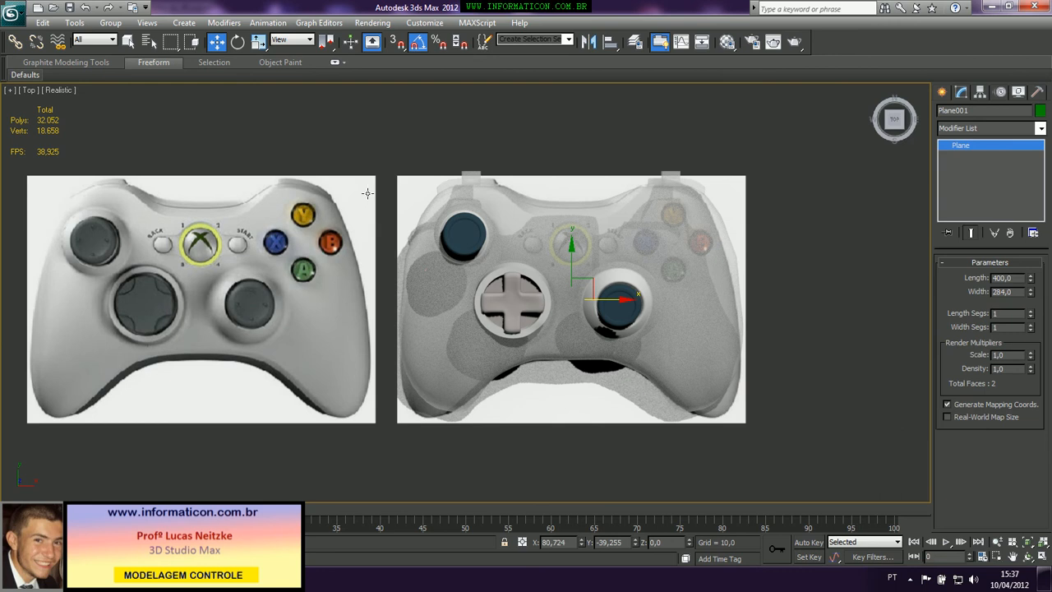
pyautogui.click(635, 43)
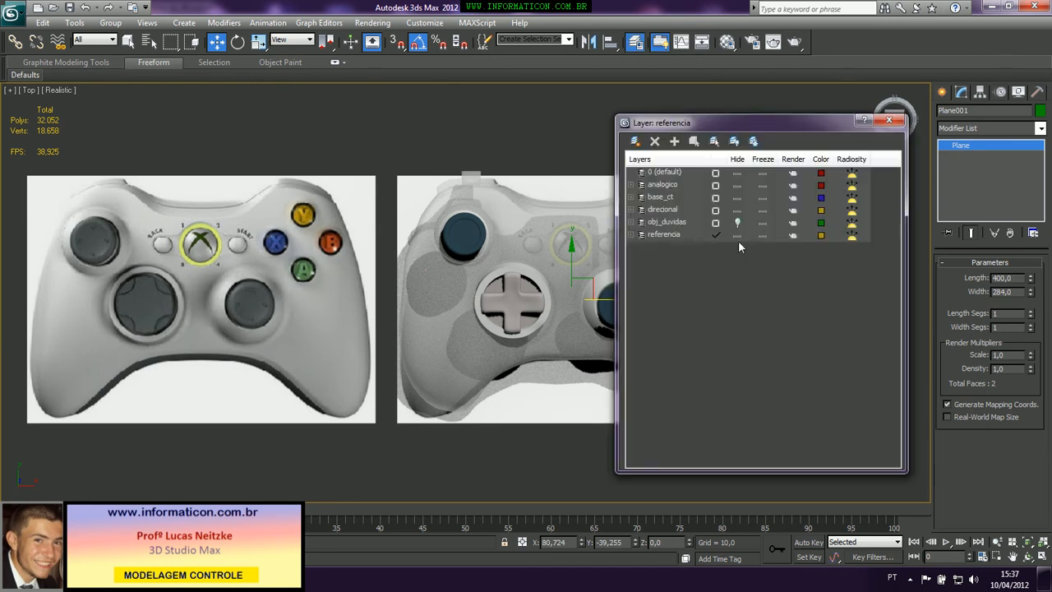
pyautogui.click(763, 235)
pyautogui.click(890, 121)
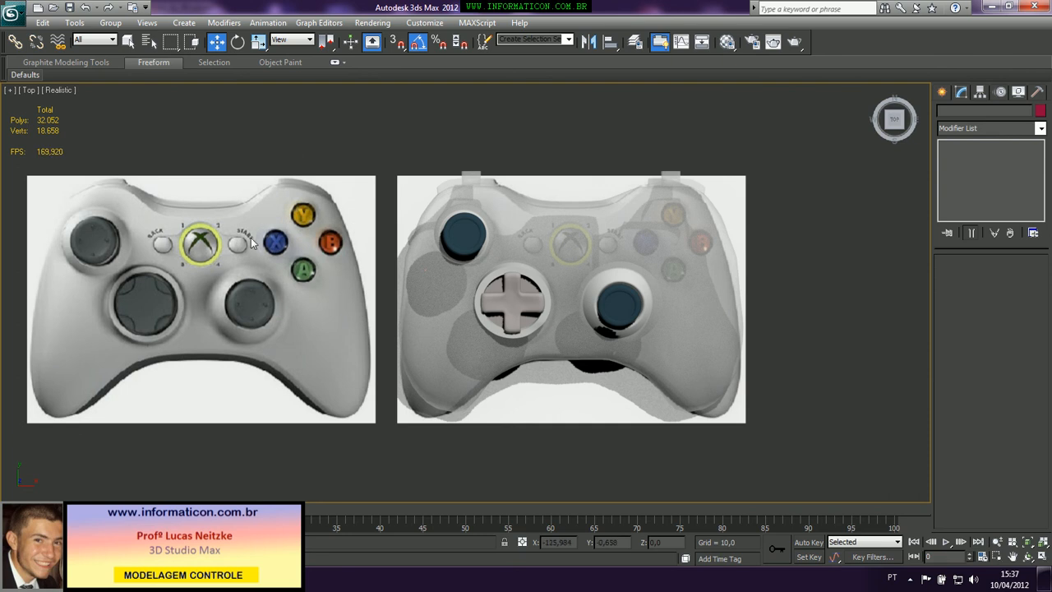
# Try moving the lower thumbstick's base ring and the directional pad's disc onto the copied reference image, undoing each move
pyautogui.click(600, 290)
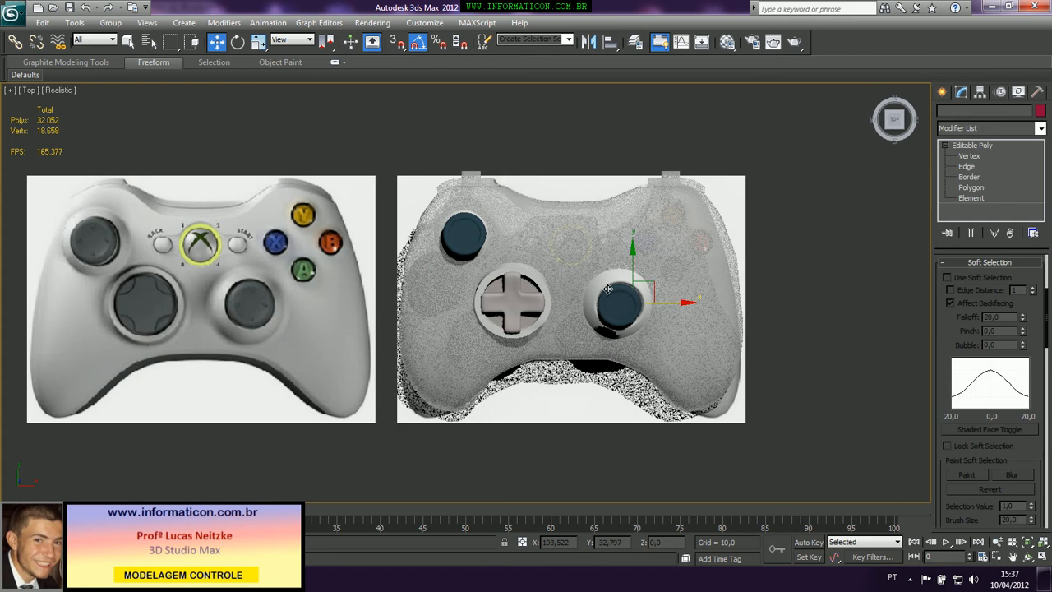
pyautogui.moveTo(663, 294); pyautogui.dragTo(602, 282)
pyautogui.click(603, 281)
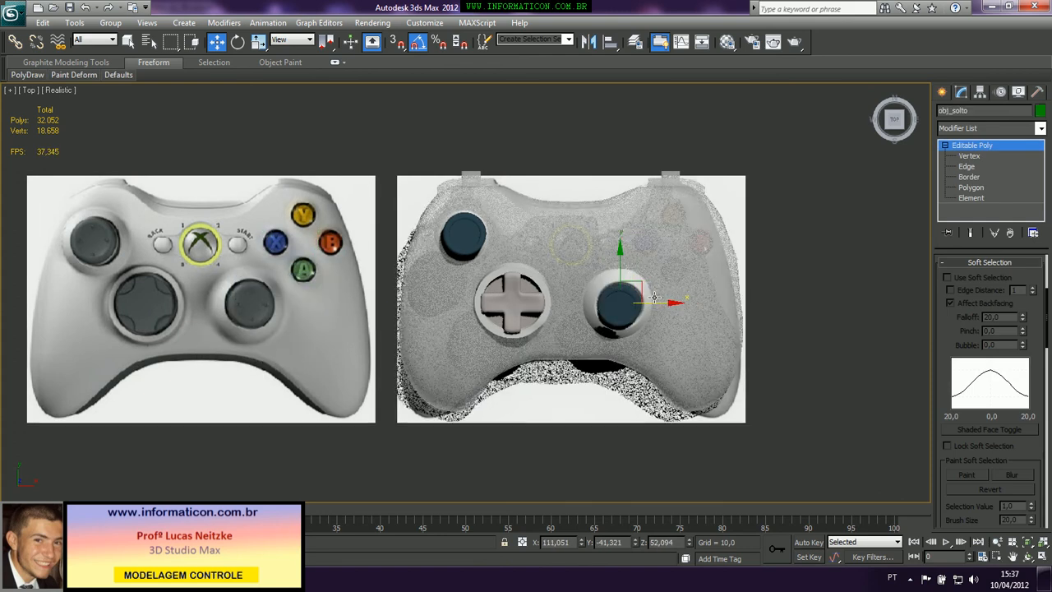
pyautogui.moveTo(662, 305); pyautogui.dragTo(290, 307)
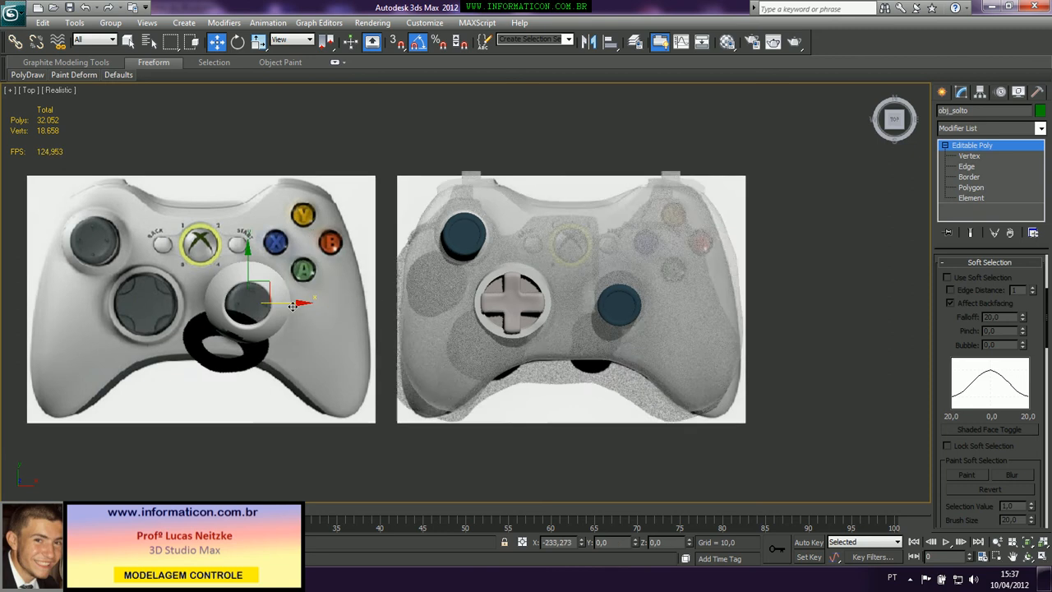
pyautogui.hotkey('ctrl', 'z')
pyautogui.moveTo(490, 292); pyautogui.dragTo(151, 301)
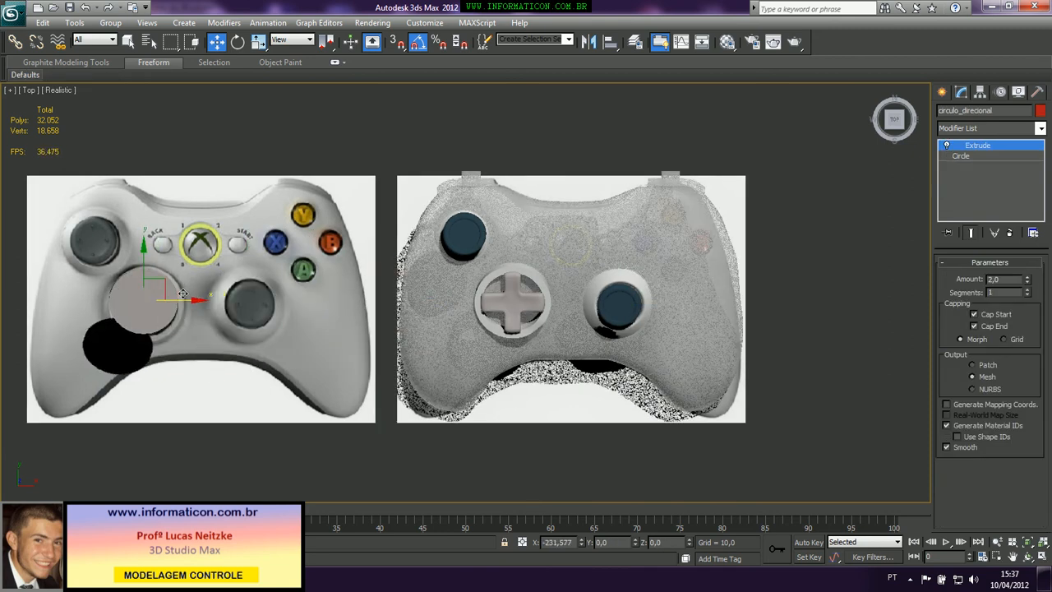
pyautogui.hotkey('ctrl', 'z')
# Try moving the upper thumbstick onto the copied reference image, alone and together with its adjoining part, undoing both moves
pyautogui.click(463, 235)
pyautogui.moveTo(463, 235); pyautogui.dragTo(93, 237)
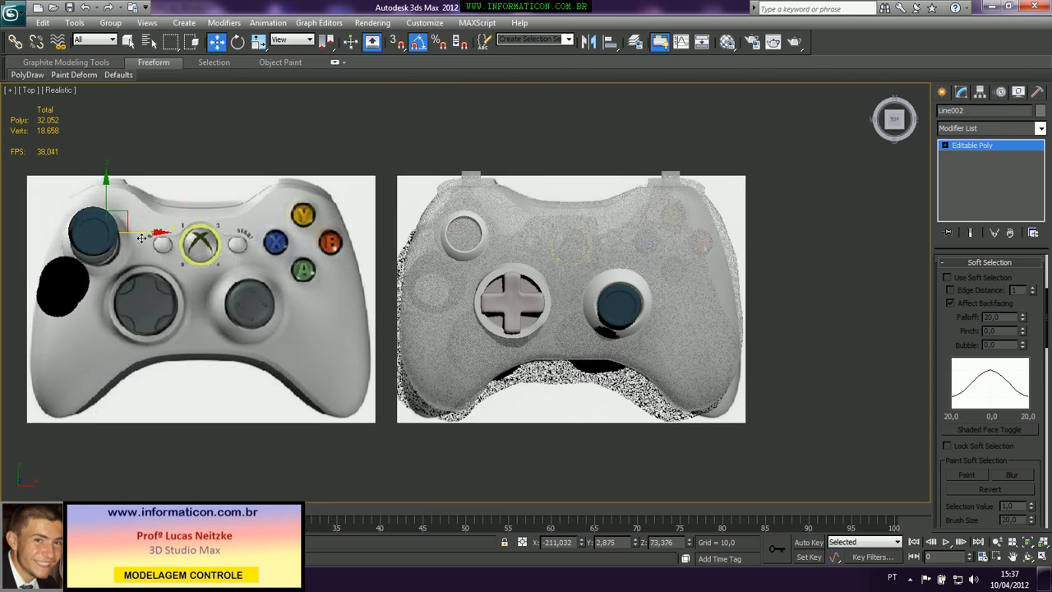
pyautogui.hotkey('ctrl', 'z')
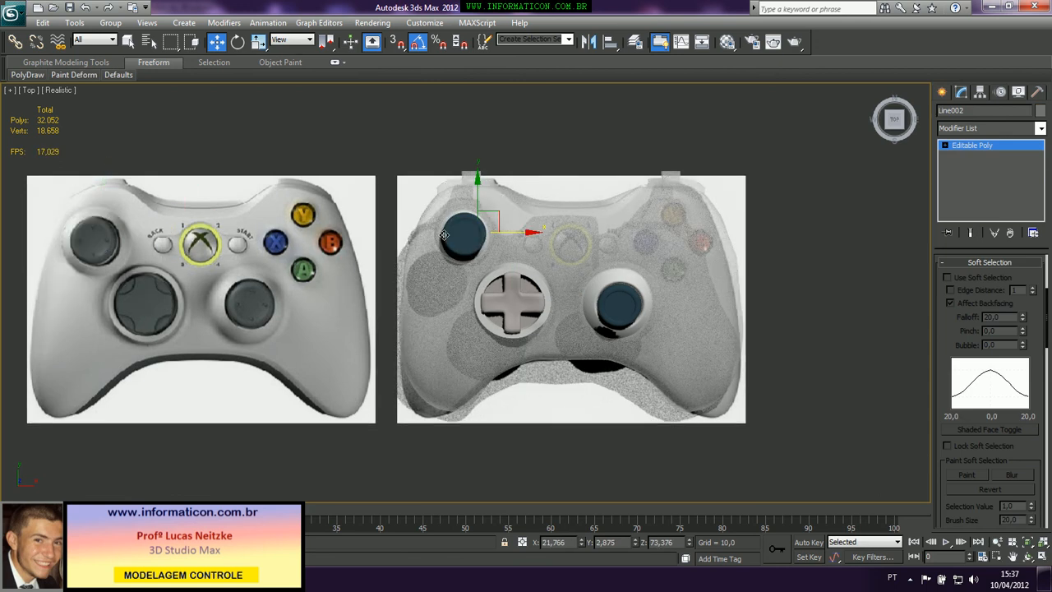
pyautogui.keyDown('ctrl'); pyautogui.click(442, 229); pyautogui.keyUp('ctrl')
pyautogui.moveTo(475, 217); pyautogui.dragTo(106, 211)
pyautogui.hotkey('ctrl', 'z')
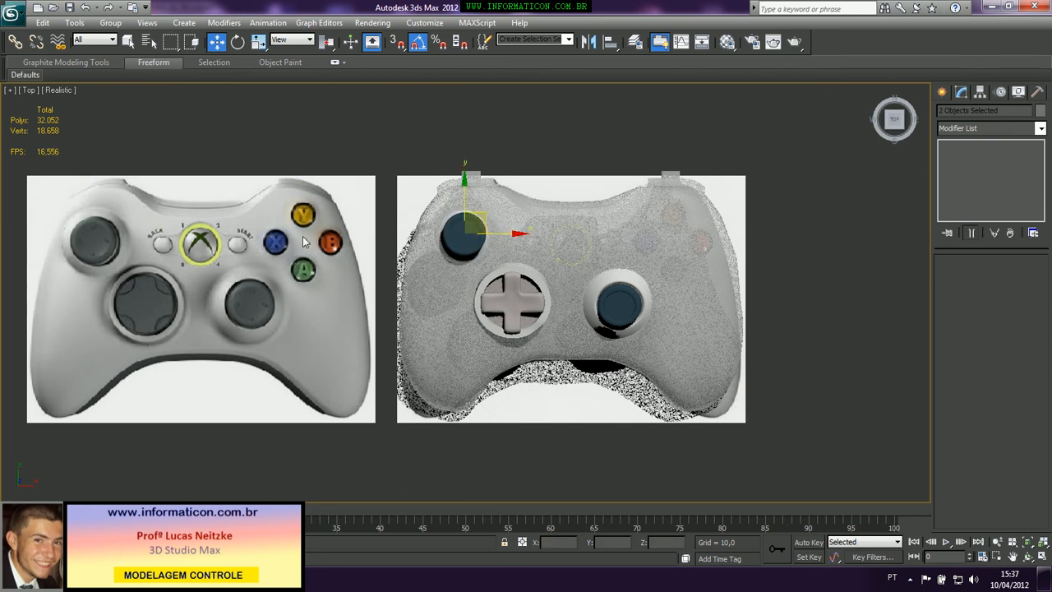
# Redo the upper thumbstick's move onto the copied reference image, align it with the pictured stick, and return it 232.564 units along X
pyautogui.hotkey('ctrl', 'y')
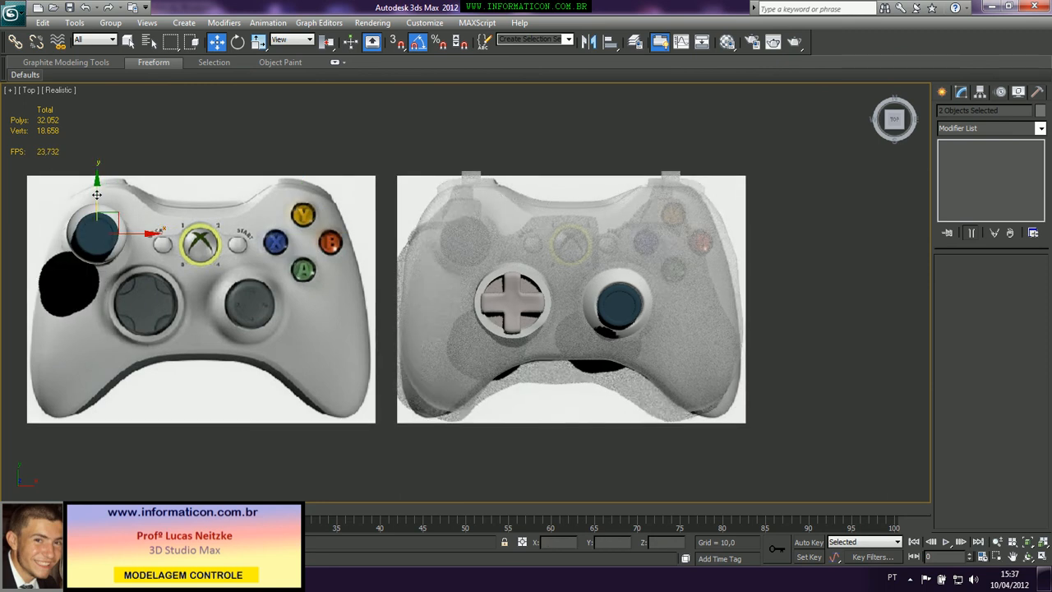
pyautogui.moveTo(97, 204); pyautogui.dragTo(96, 201)
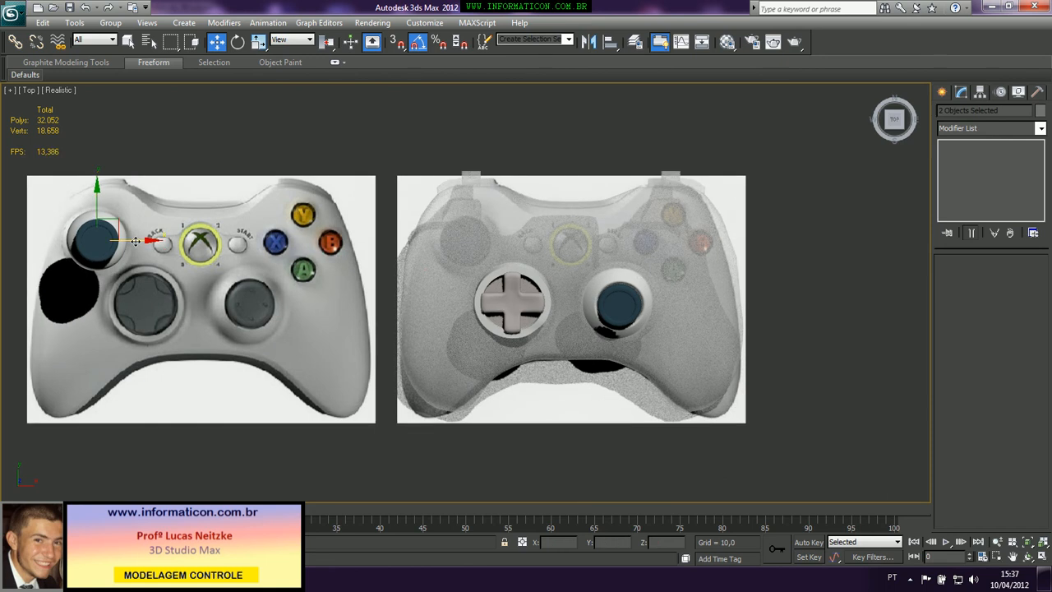
pyautogui.press('r')
pyautogui.moveTo(110, 235); pyautogui.dragTo(515, 257)
pyautogui.press('w')
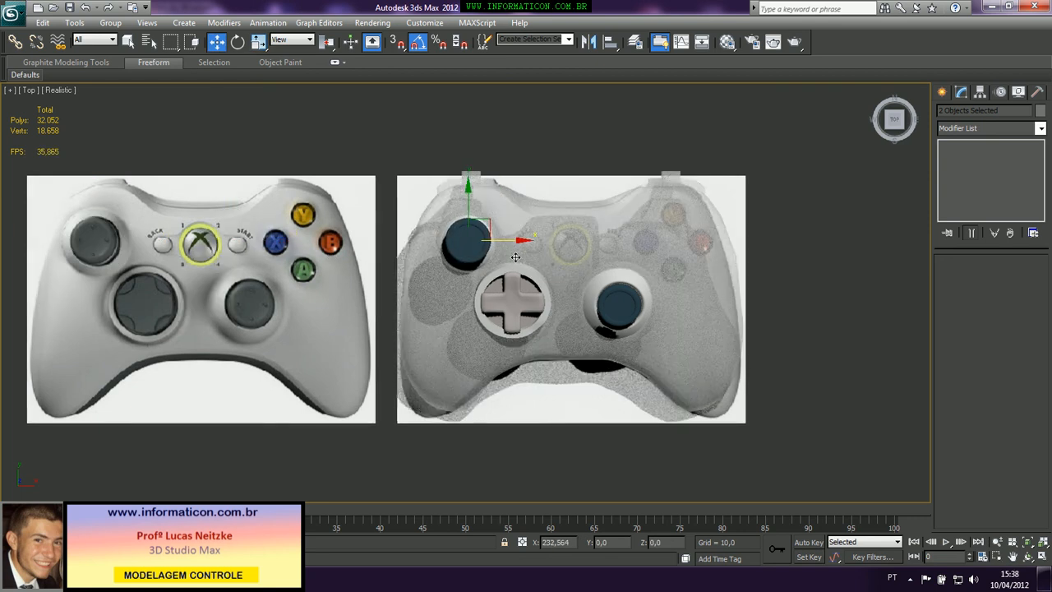
# Examine the controller body's front profile in perspective and compare it with the reference photos
pyautogui.press('p')
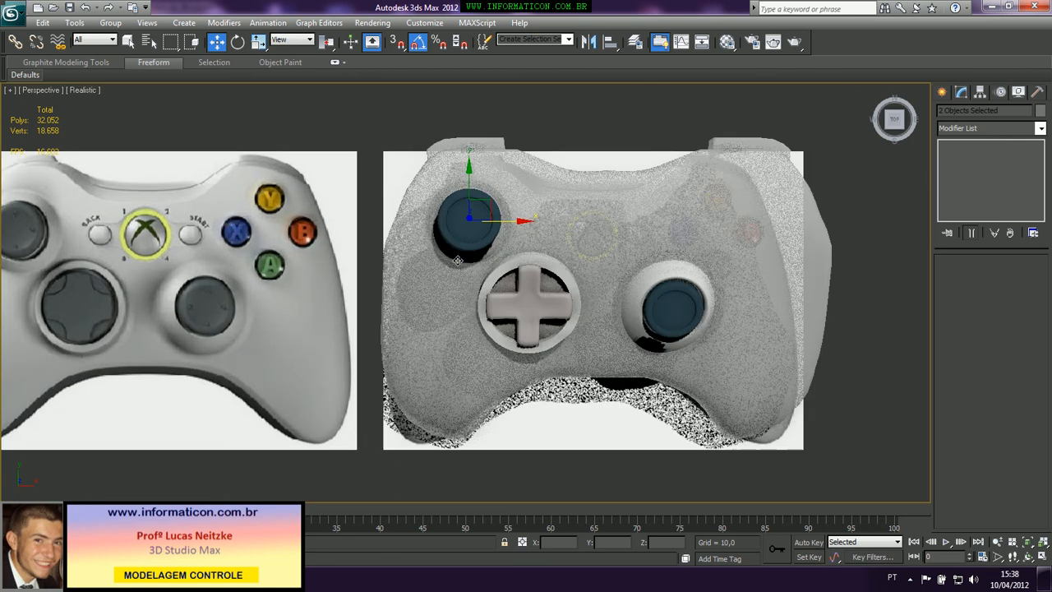
pyautogui.press('z')
pyautogui.scroll(-5, 470, 248)
pyautogui.keyDown('alt'); pyautogui.moveTo(470, 248); pyautogui.dragTo(627, 178, button='middle'); pyautogui.keyUp('alt')
pyautogui.click(568, 197)
pyautogui.keyDown('alt'); pyautogui.moveTo(568, 195); pyautogui.dragTo(434, 209, button='middle'); pyautogui.keyUp('alt')
pyautogui.hotkey('alt', 'Tab')
pyautogui.click(557, 550)
pyautogui.click(557, 549)
pyautogui.hotkey('alt', 'Tab')
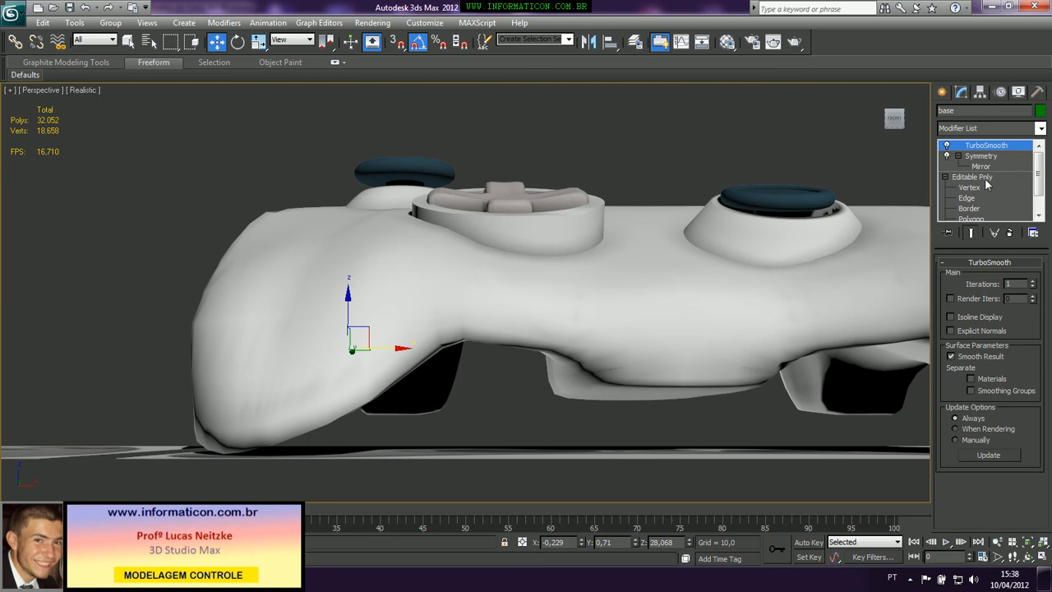
# Show the body's Editable Poly cage with edged faces and set the vertex soft selection falloff to 25.665
pyautogui.click(983, 177)
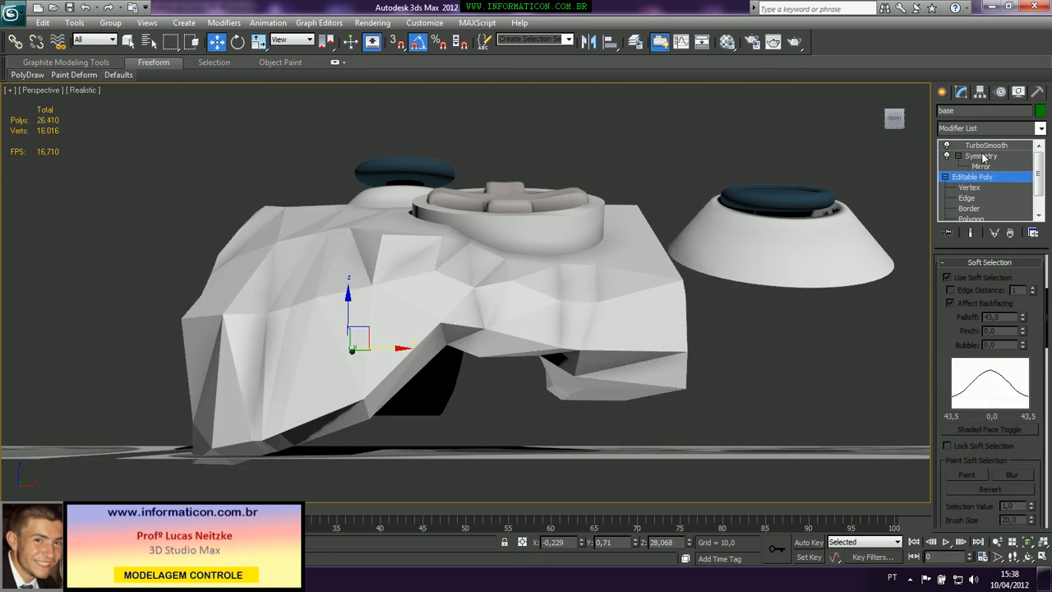
pyautogui.click(970, 233)
pyautogui.click(970, 232)
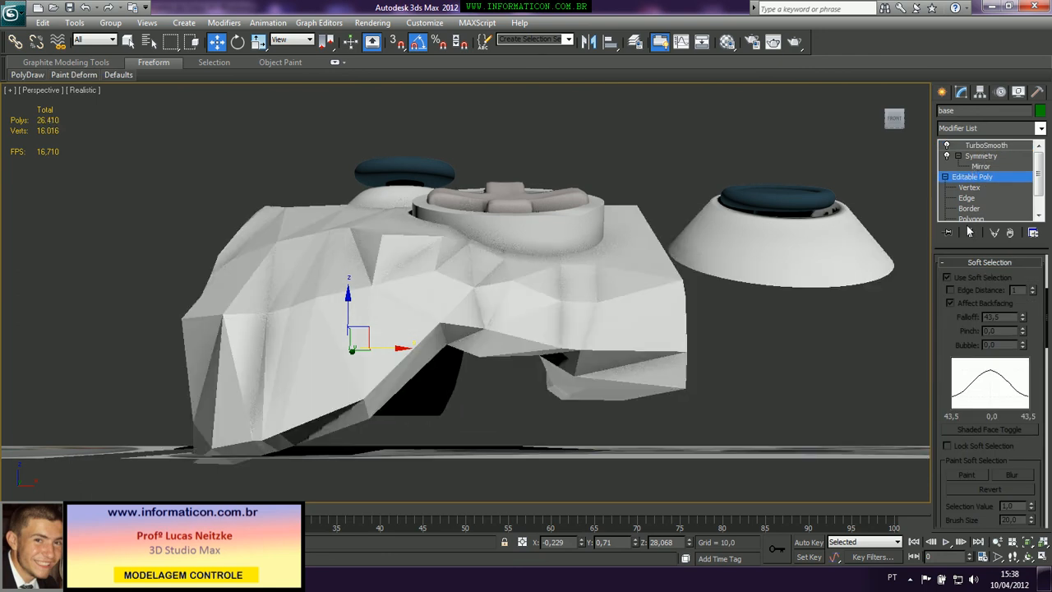
pyautogui.press('F4')
pyautogui.moveTo(469, 265)
pyautogui.keyDown('alt'); pyautogui.mouseDown(button='middle')
pyautogui.moveTo(484, 277)
pyautogui.moveTo(477, 257)
pyautogui.moveTo(554, 282)
pyautogui.moveTo(460, 263)
pyautogui.mouseUp(button='middle'); pyautogui.keyUp('alt')
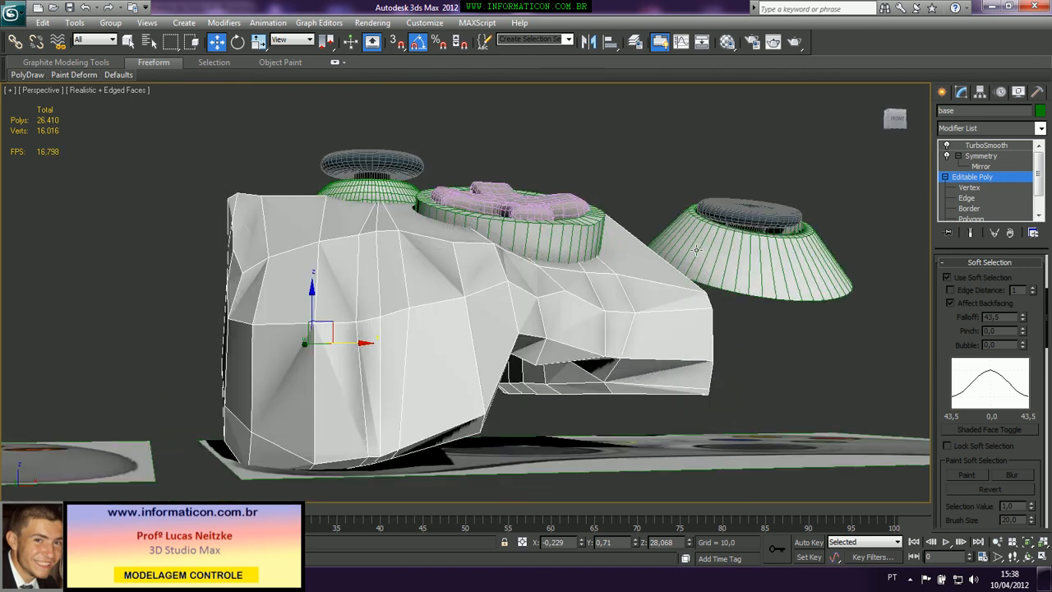
pyautogui.click(952, 188)
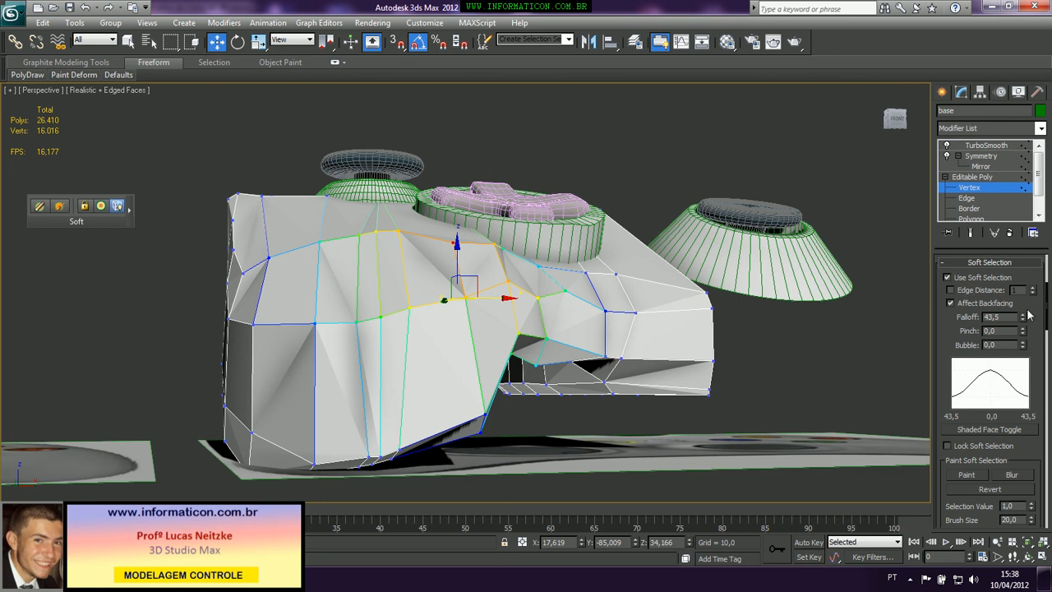
pyautogui.moveTo(1019, 316); pyautogui.dragTo(1039, 346)
# Reshape the body's upper front edge below the directional pad by moving its vertices with soft selection
pyautogui.moveTo(451, 232); pyautogui.dragTo(537, 225)
pyautogui.click(502, 246)
pyautogui.click(586, 271)
pyautogui.moveTo(587, 256); pyautogui.dragTo(567, 228)
pyautogui.click(542, 251)
pyautogui.keyDown('alt'); pyautogui.moveTo(688, 290); pyautogui.dragTo(672, 376, button='middle'); pyautogui.keyUp('alt')
pyautogui.click(582, 360)
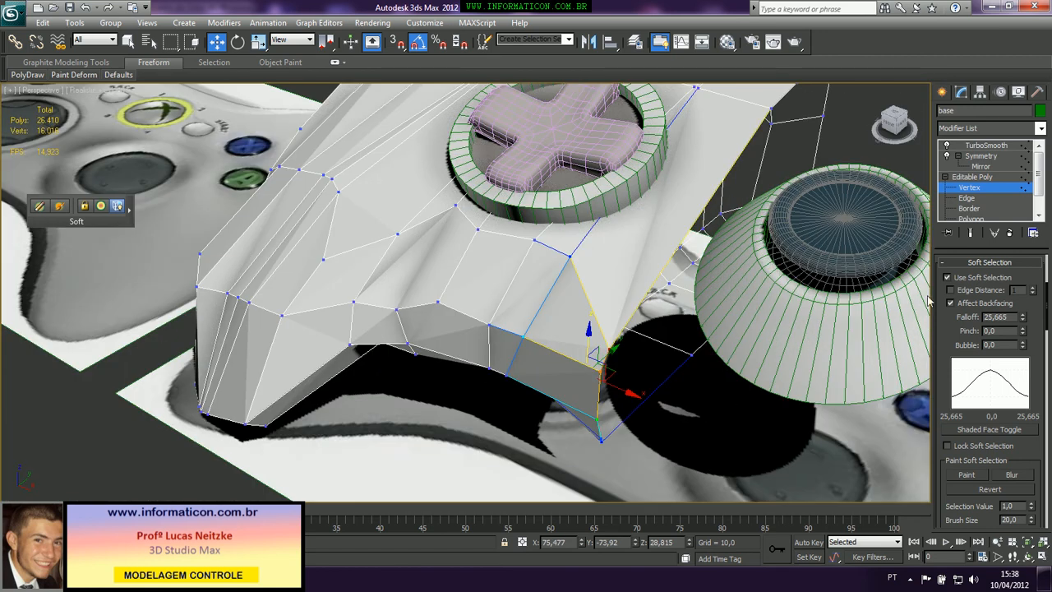
# Disable soft selection and raise the front vertex on the body's symmetry seam about 2.9 units with the Edge constraint
pyautogui.click(947, 278)
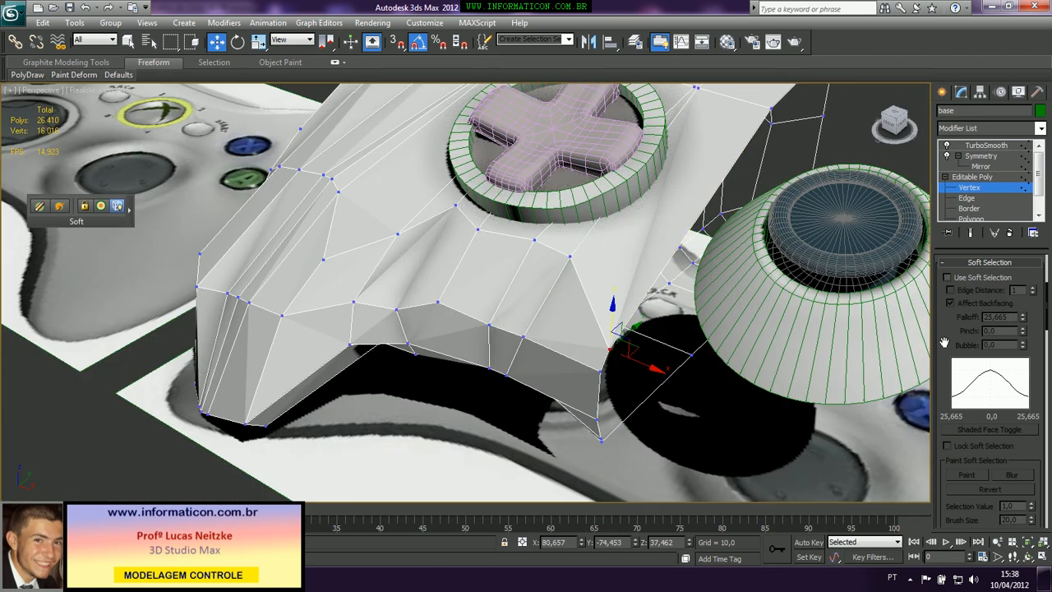
pyautogui.click(945, 264)
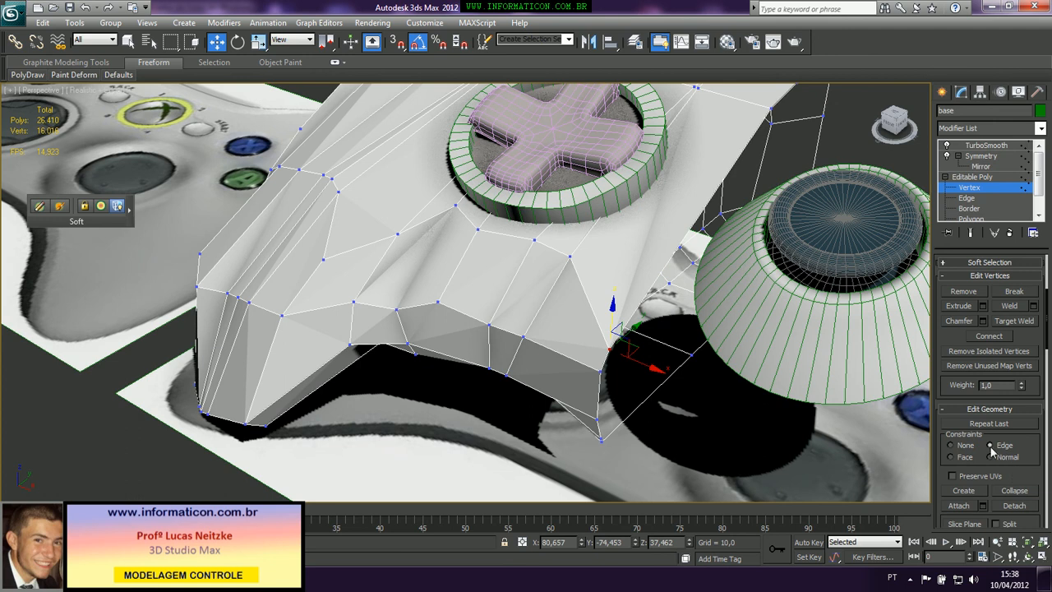
pyautogui.moveTo(625, 333); pyautogui.dragTo(641, 285)
pyautogui.keyDown('alt'); pyautogui.moveTo(640, 286); pyautogui.dragTo(657, 260, button='middle'); pyautogui.keyUp('alt')
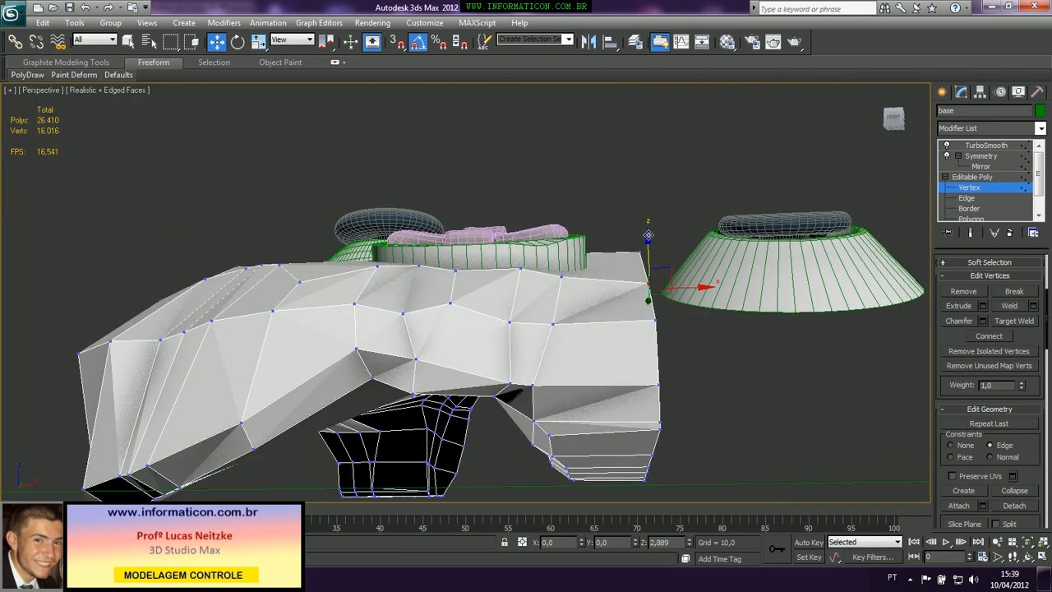
# Slightly raise the neighbouring front-edge vertices below the directional pad along their edges, and undo the last change
pyautogui.press('f')
pyautogui.scroll(4, 462, 295)
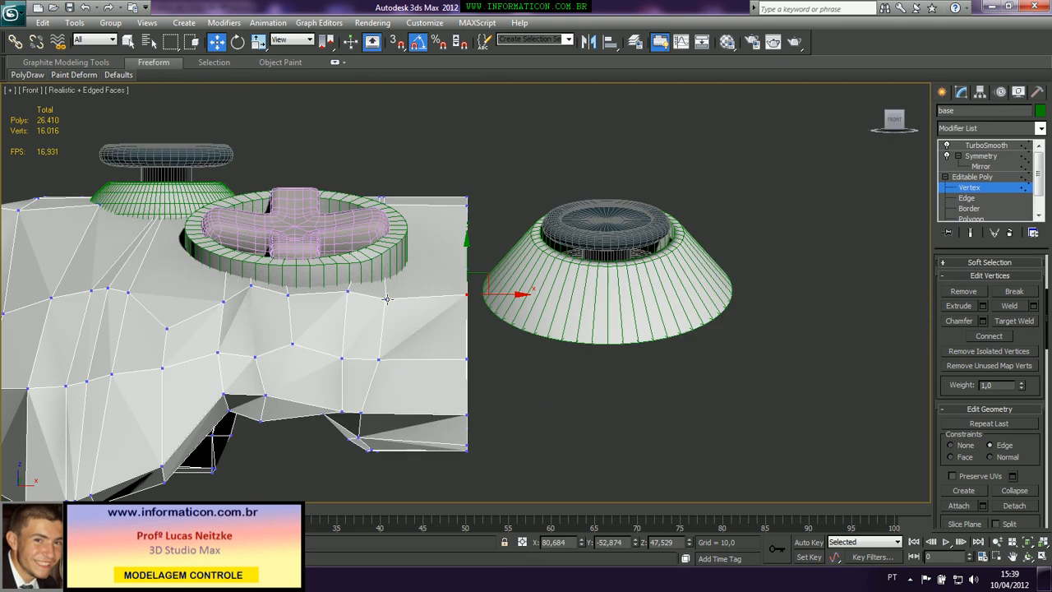
pyautogui.moveTo(384, 270); pyautogui.dragTo(384, 266)
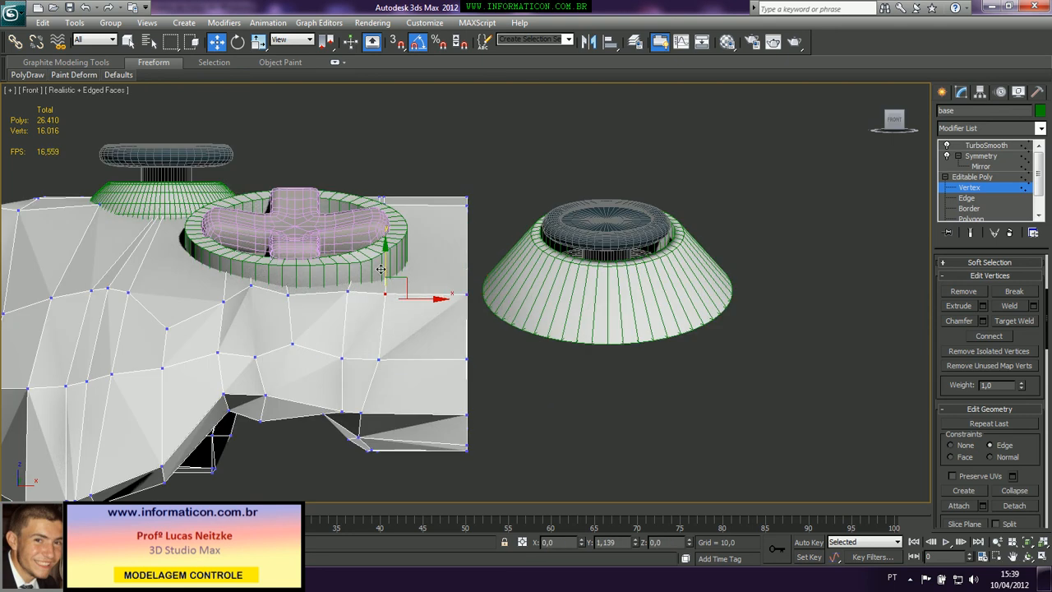
pyautogui.click(287, 293)
pyautogui.moveTo(286, 266); pyautogui.dragTo(286, 261)
pyautogui.click(222, 301)
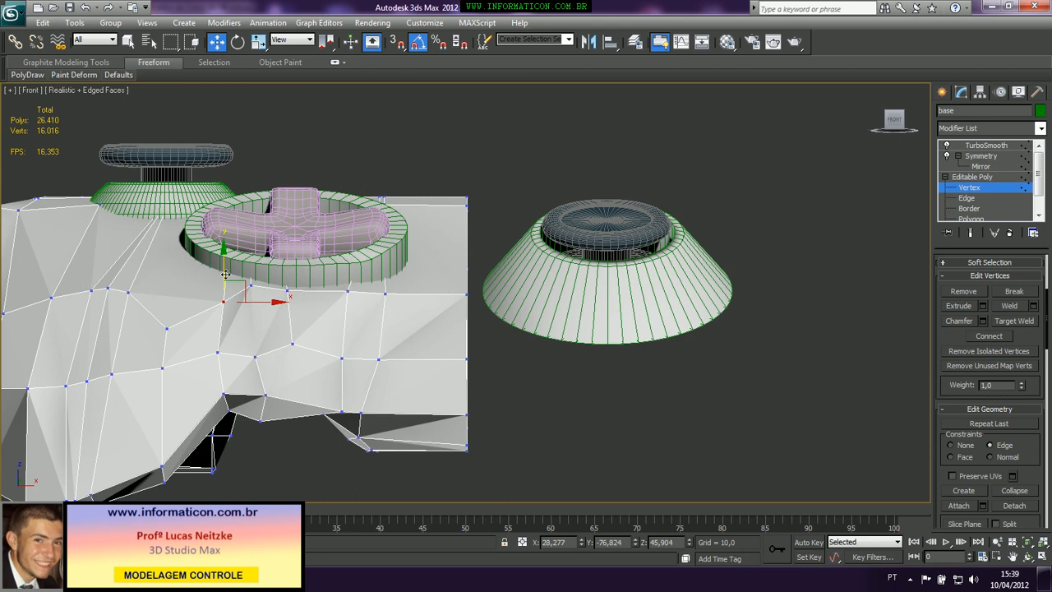
pyautogui.moveTo(222, 271); pyautogui.dragTo(304, 263)
pyautogui.click(251, 285)
pyautogui.hotkey('ctrl', 'z')
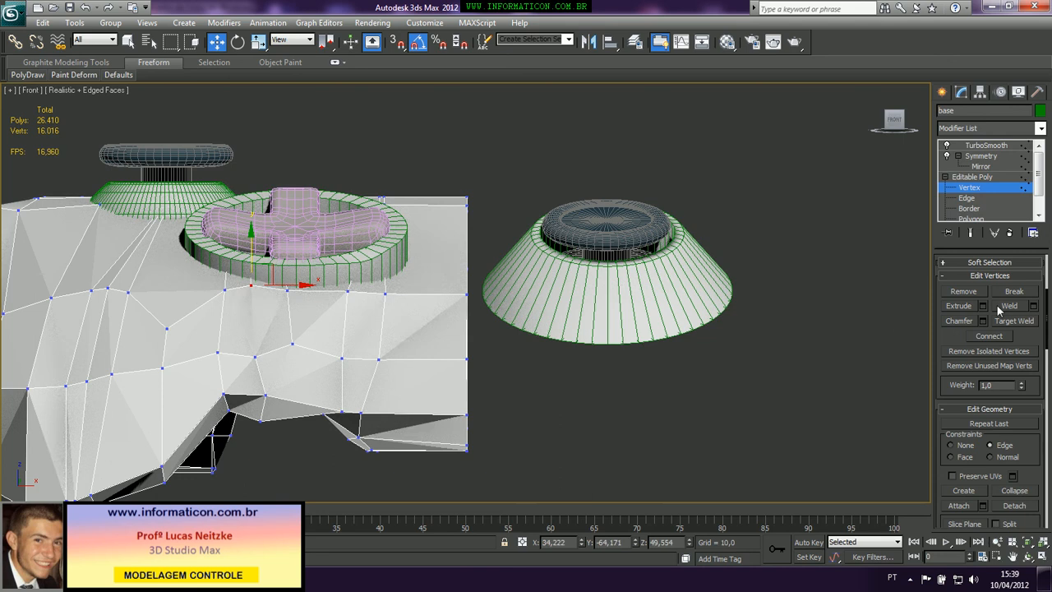
# Set the vertex constraint to None and raise the stray front vertex between the directional pad and the grip
pyautogui.click(972, 445)
pyautogui.click(166, 329)
pyautogui.moveTo(176, 301); pyautogui.dragTo(176, 260)
pyautogui.press('z')
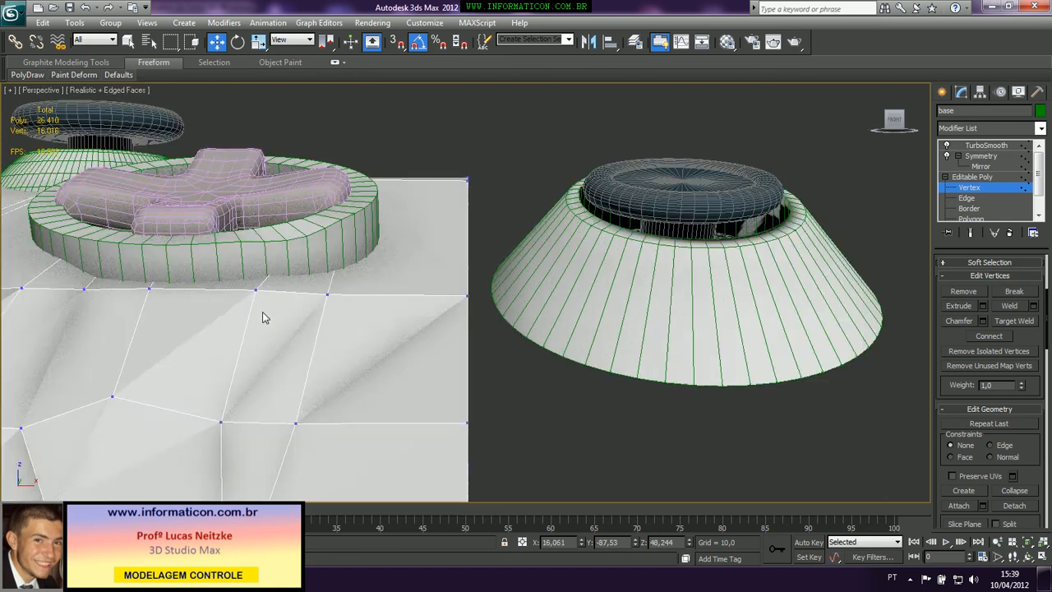
pyautogui.scroll(-5, 343, 332)
pyautogui.moveTo(479, 368)
pyautogui.keyDown('alt'); pyautogui.mouseDown(button='middle')
pyautogui.moveTo(419, 411)
pyautogui.moveTo(472, 351)
pyautogui.mouseUp(button='middle'); pyautogui.keyUp('alt')
pyautogui.moveTo(489, 332); pyautogui.dragTo(545, 396)
pyautogui.keyDown('alt'); pyautogui.moveTo(545, 397); pyautogui.dragTo(472, 274, button='middle'); pyautogui.keyUp('alt')
pyautogui.moveTo(282, 407); pyautogui.dragTo(378, 457)
pyautogui.keyDown('alt'); pyautogui.moveTo(395, 444); pyautogui.dragTo(293, 258, button='middle'); pyautogui.keyUp('alt')
# Return the body to its TurboSmooth result without edged faces and set the iterations to 2
pyautogui.click(973, 176)
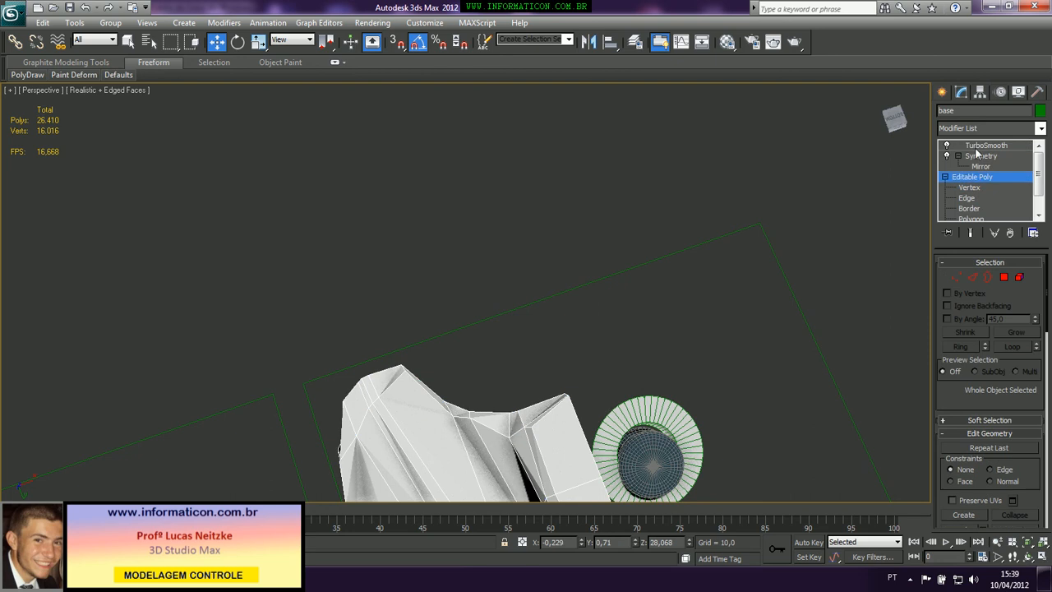
pyautogui.click(986, 145)
pyautogui.press('F4')
pyautogui.keyDown('alt'); pyautogui.moveTo(536, 303); pyautogui.dragTo(386, 245, button='middle'); pyautogui.keyUp('alt')
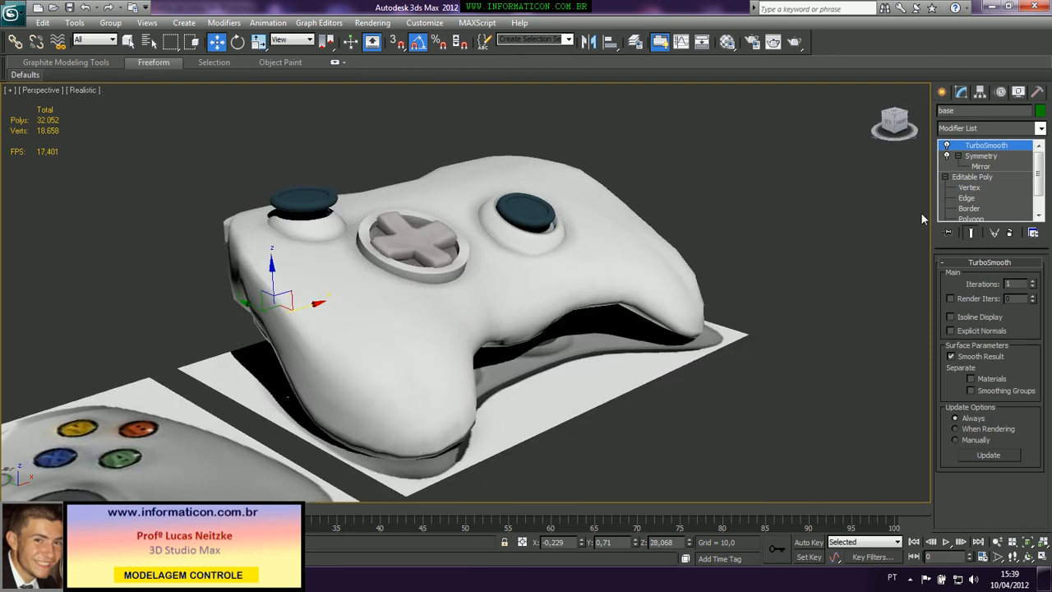
pyautogui.click(1033, 281)
# Inspect the smoothed body's underside with and without edged faces, and compare its shape with the reference photos
pyautogui.keyDown('alt'); pyautogui.moveTo(630, 233); pyautogui.dragTo(526, 150, button='middle'); pyautogui.keyUp('alt')
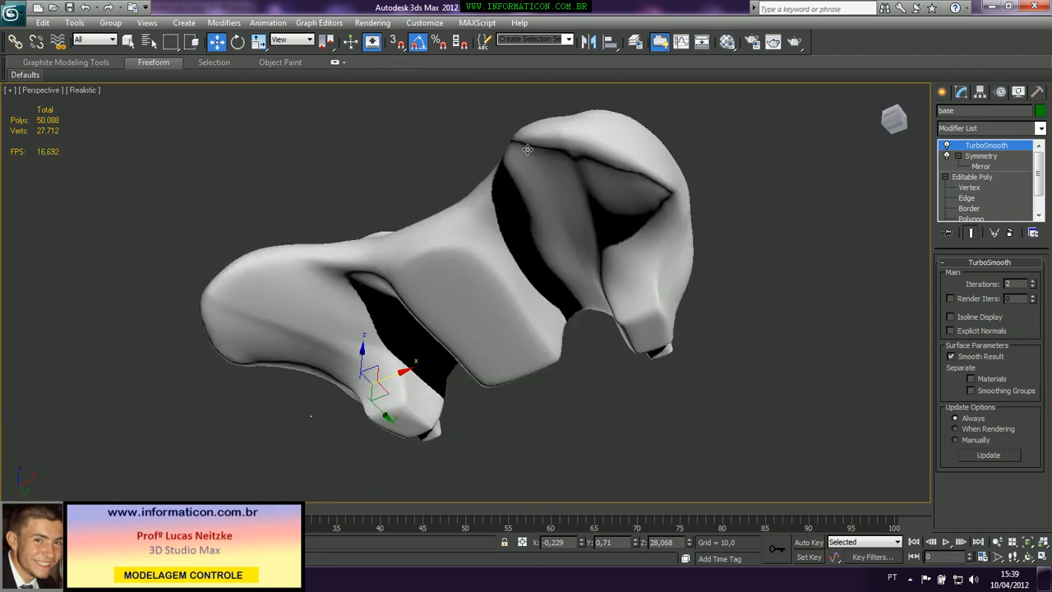
pyautogui.press('F4')
pyautogui.press('F4')
pyautogui.press('F4')
pyautogui.press('F4')
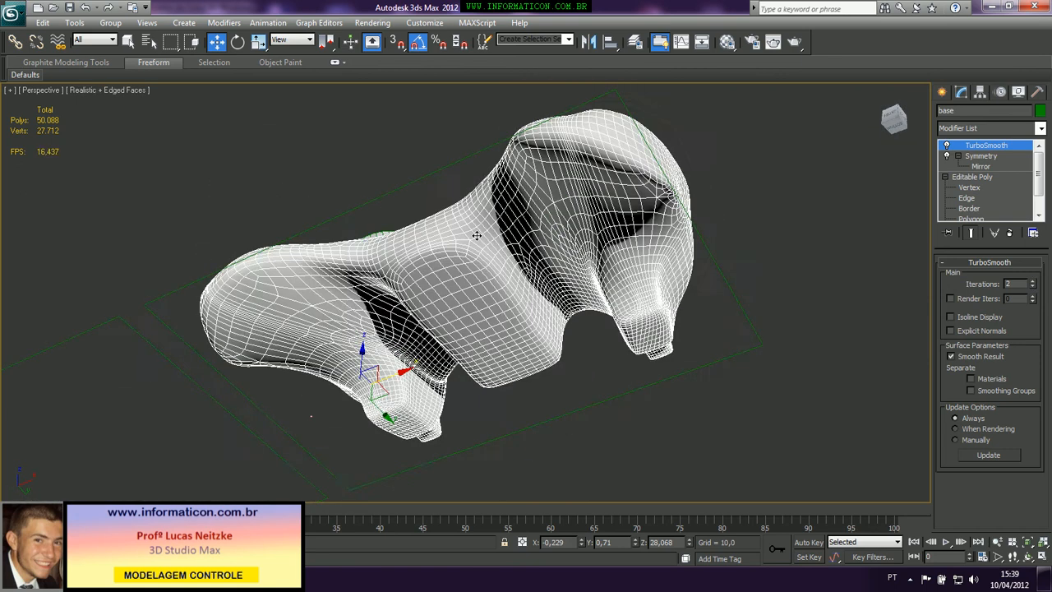
pyautogui.keyDown('alt'); pyautogui.moveTo(476, 237); pyautogui.dragTo(564, 344, button='middle'); pyautogui.keyUp('alt')
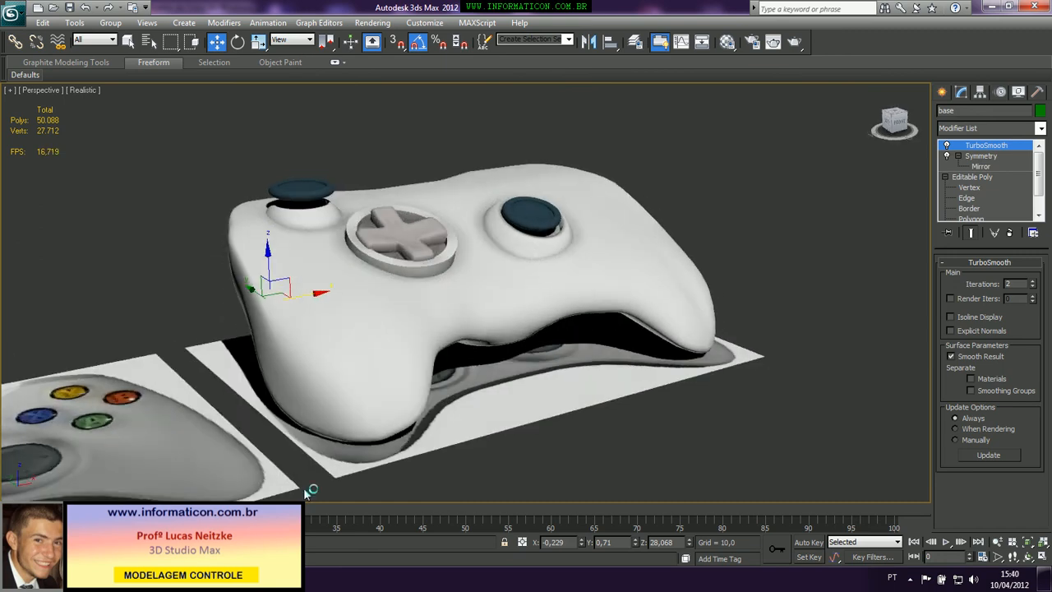
pyautogui.click(189, 575)
pyautogui.click(557, 553)
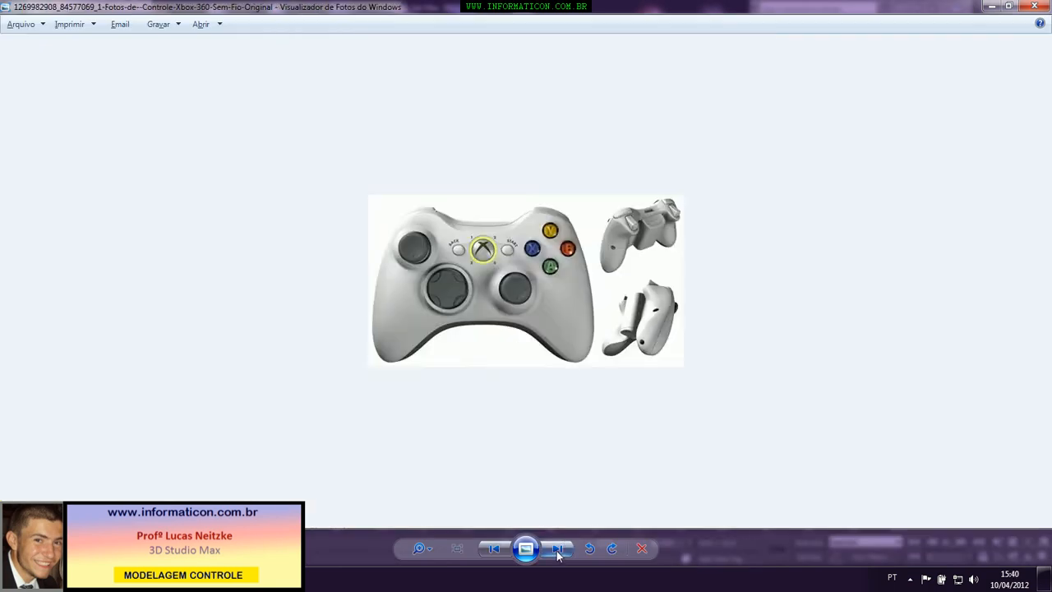
pyautogui.click(557, 552)
pyautogui.click(557, 552)
pyautogui.click(558, 552)
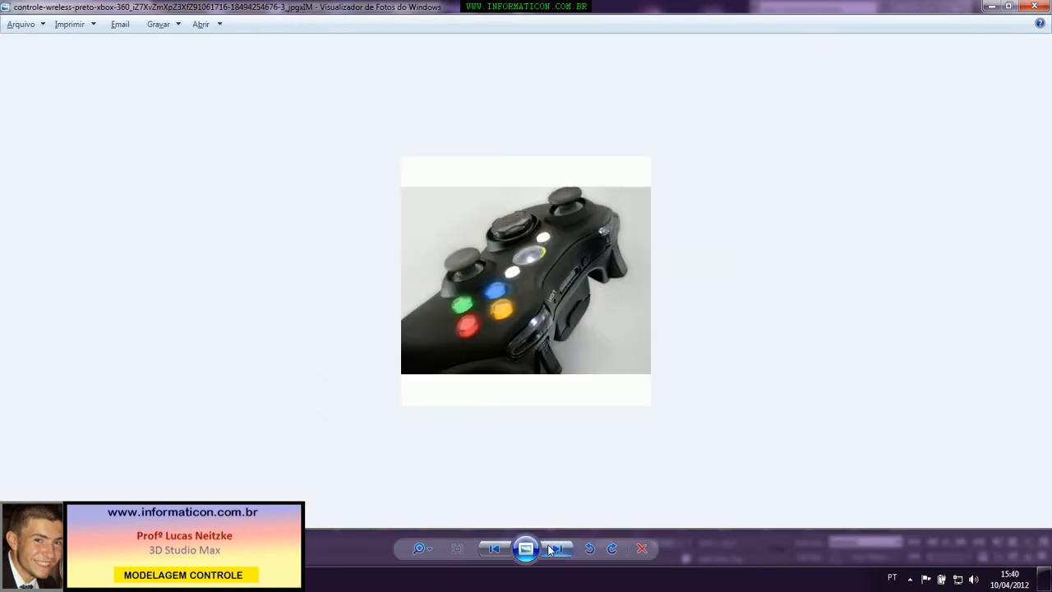
pyautogui.hotkey('alt', 'Tab')
# Examine the smoothed controller and its thumbsticks and directional pad from several perspective angles
pyautogui.scroll(-4, 482, 284)
pyautogui.keyDown('alt'); pyautogui.moveTo(481, 284); pyautogui.dragTo(506, 319, button='middle'); pyautogui.keyUp('alt')
pyautogui.keyDown('alt'); pyautogui.moveTo(447, 289); pyautogui.dragTo(425, 235, button='middle'); pyautogui.keyUp('alt')
pyautogui.keyDown('alt'); pyautogui.moveTo(333, 329); pyautogui.dragTo(512, 228, button='middle'); pyautogui.keyUp('alt')
pyautogui.scroll(6, 575, 255)
pyautogui.moveTo(632, 277)
pyautogui.keyDown('alt'); pyautogui.mouseDown(button='middle')
pyautogui.moveTo(299, 254)
pyautogui.moveTo(556, 270)
pyautogui.moveTo(630, 257)
pyautogui.mouseUp(button='middle'); pyautogui.keyUp('alt')
pyautogui.scroll(-4, 633, 250)
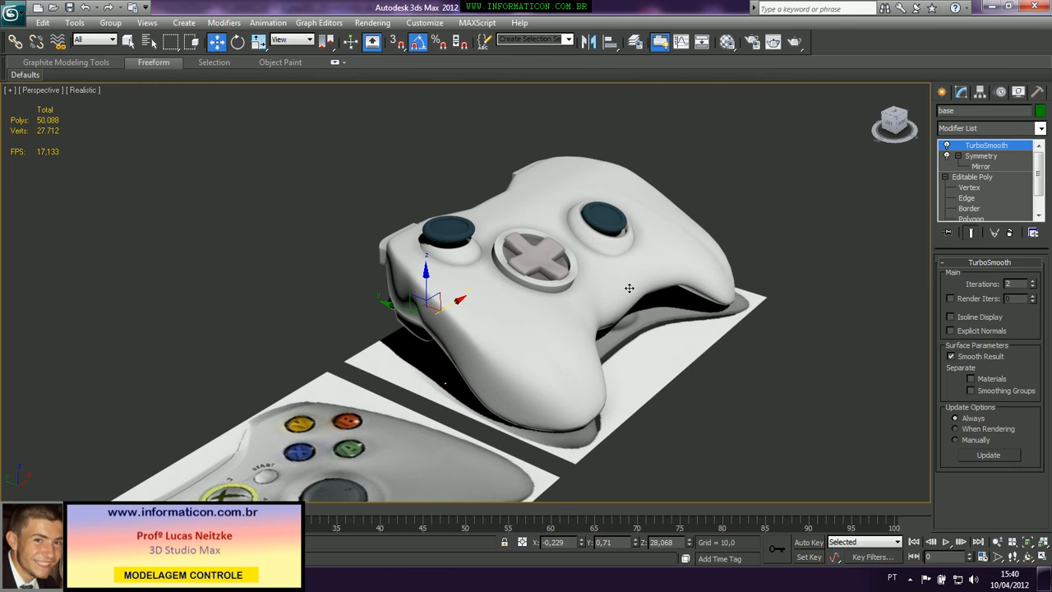
pyautogui.keyDown('alt'); pyautogui.moveTo(599, 279); pyautogui.dragTo(740, 280, button='middle'); pyautogui.keyUp('alt')
pyautogui.scroll(-3, 561, 310)
pyautogui.click(743, 271)
pyautogui.scroll(2, 547, 324)
pyautogui.scroll(-5, 305, 296)
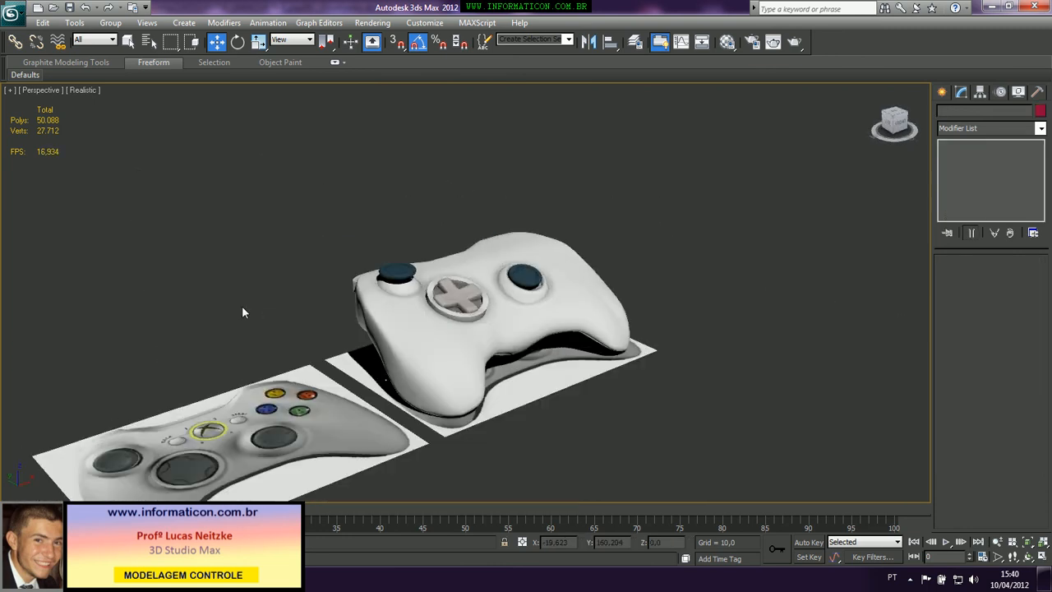
pyautogui.keyDown('alt'); pyautogui.moveTo(409, 268); pyautogui.dragTo(393, 300, button='middle'); pyautogui.keyUp('alt')
pyautogui.moveTo(498, 297); pyautogui.dragTo(450, 304, button='middle')
pyautogui.scroll(2, 485, 270)
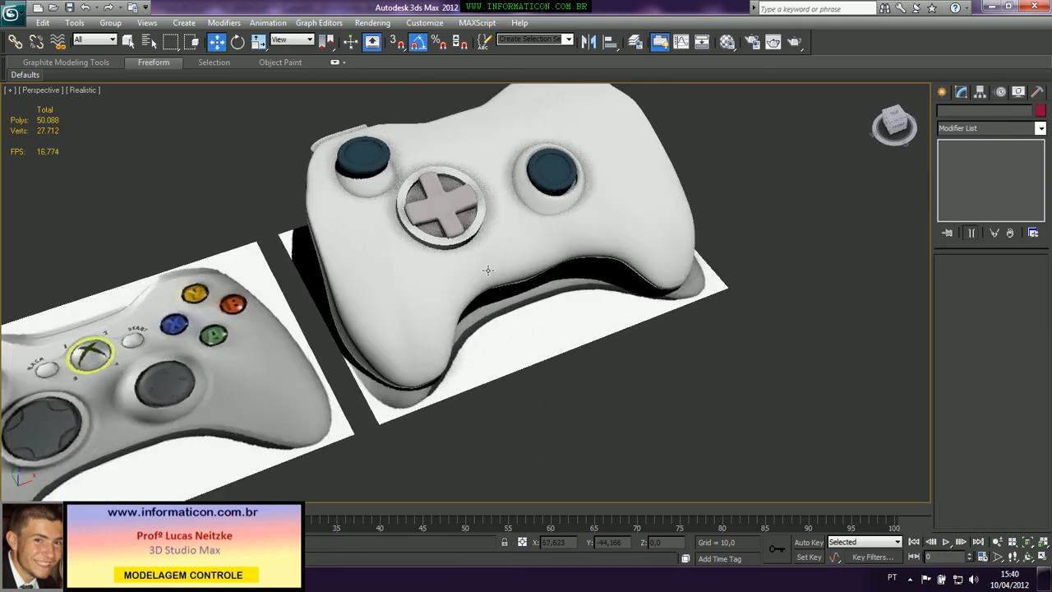
# Select the controller body and show it centred from above
pyautogui.click(534, 253)
pyautogui.press('t')
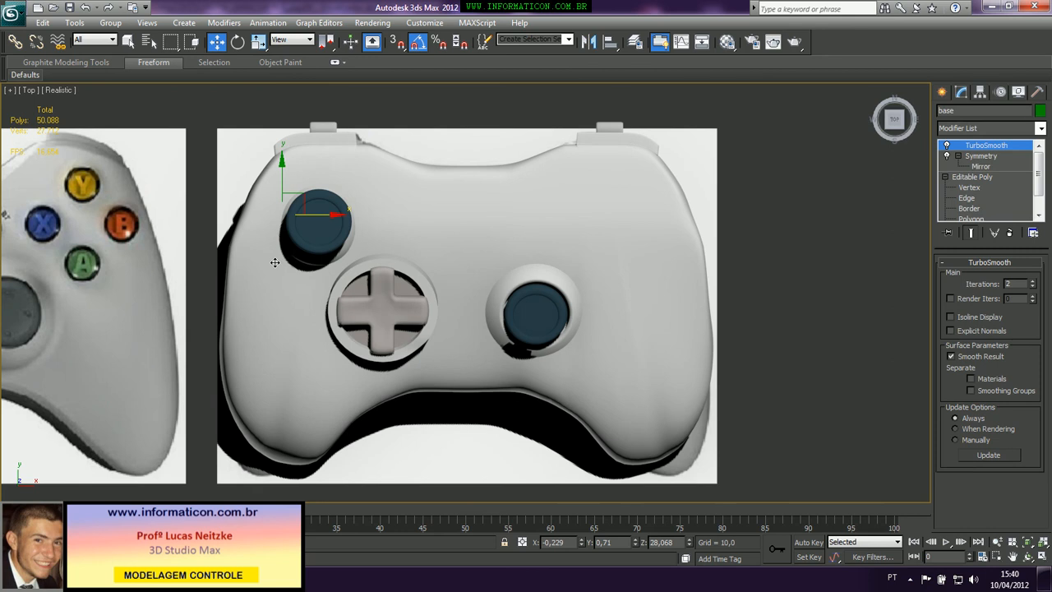
pyautogui.moveTo(274, 262); pyautogui.dragTo(415, 224, button='middle')
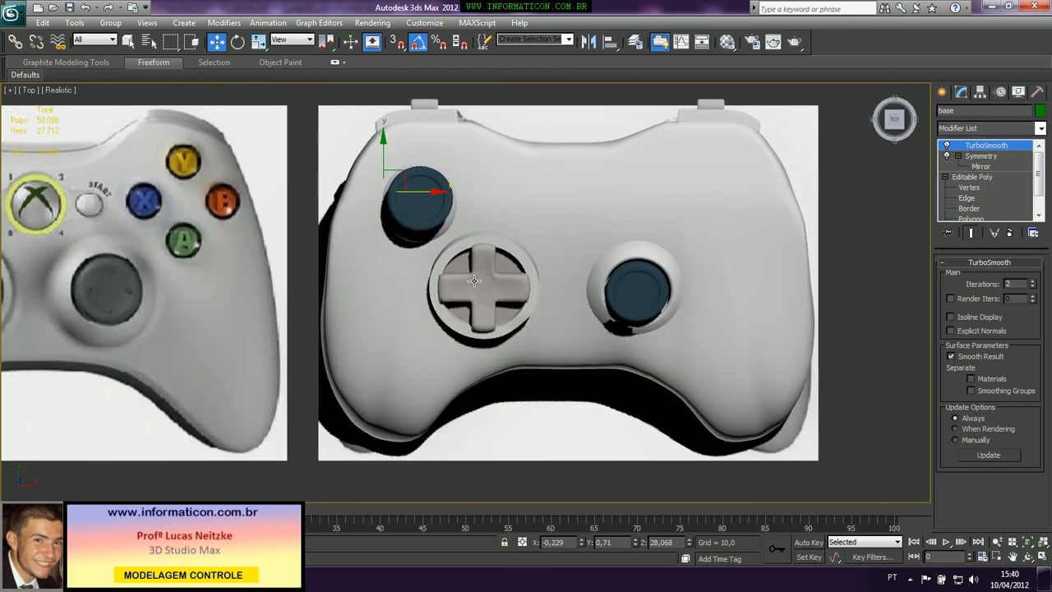